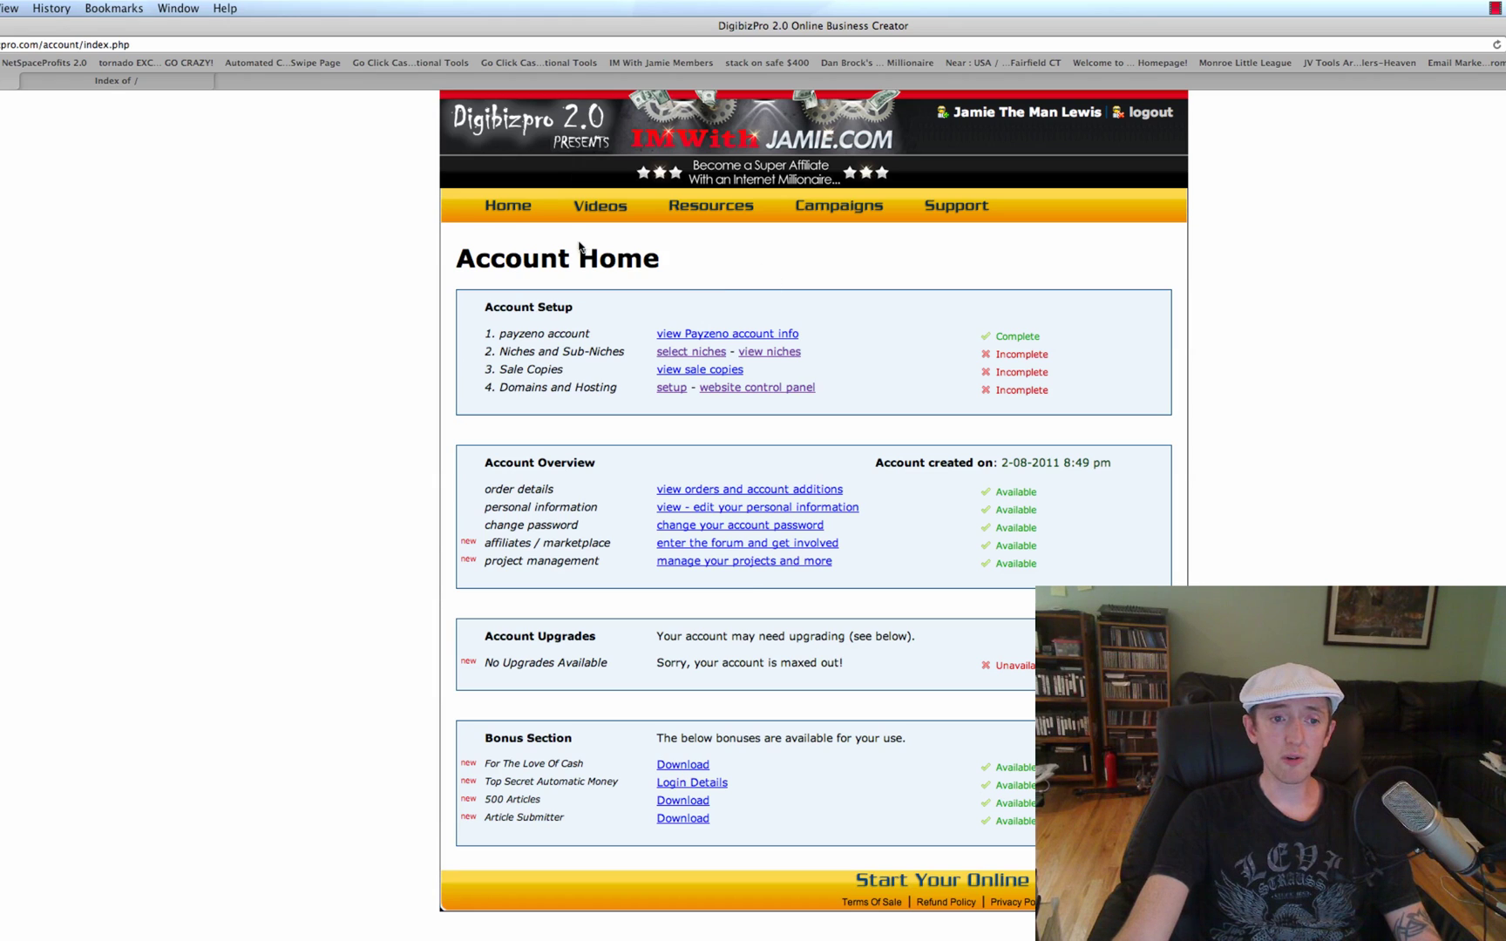
- Look through the Learning Videos, Resources and Campaigns pages, then return to Account Home
click(517, 214)
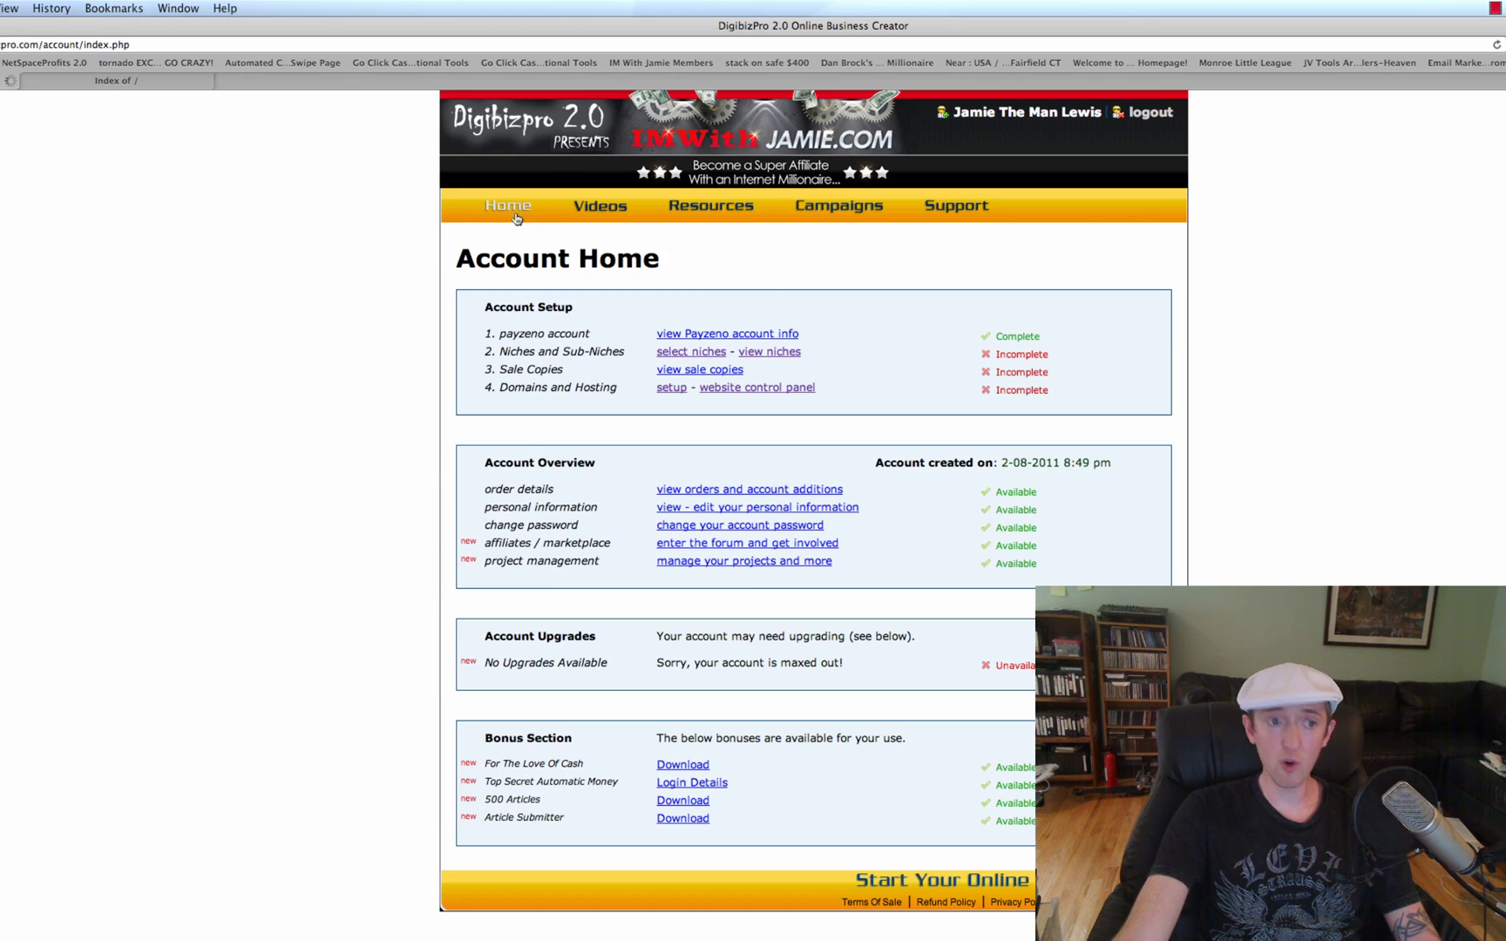
click(596, 208)
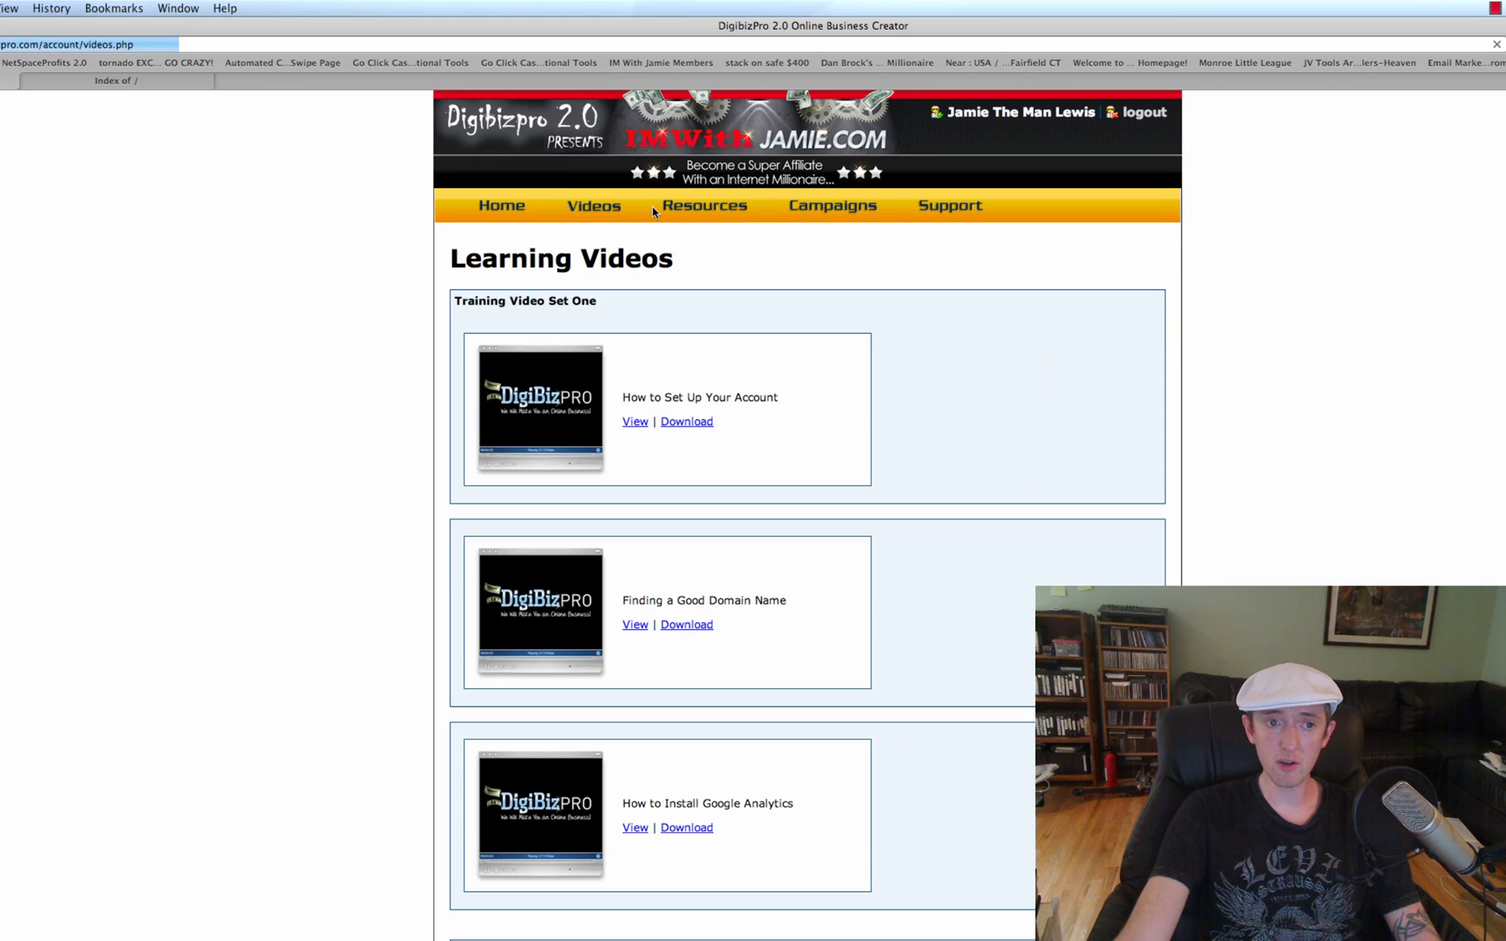
click(715, 206)
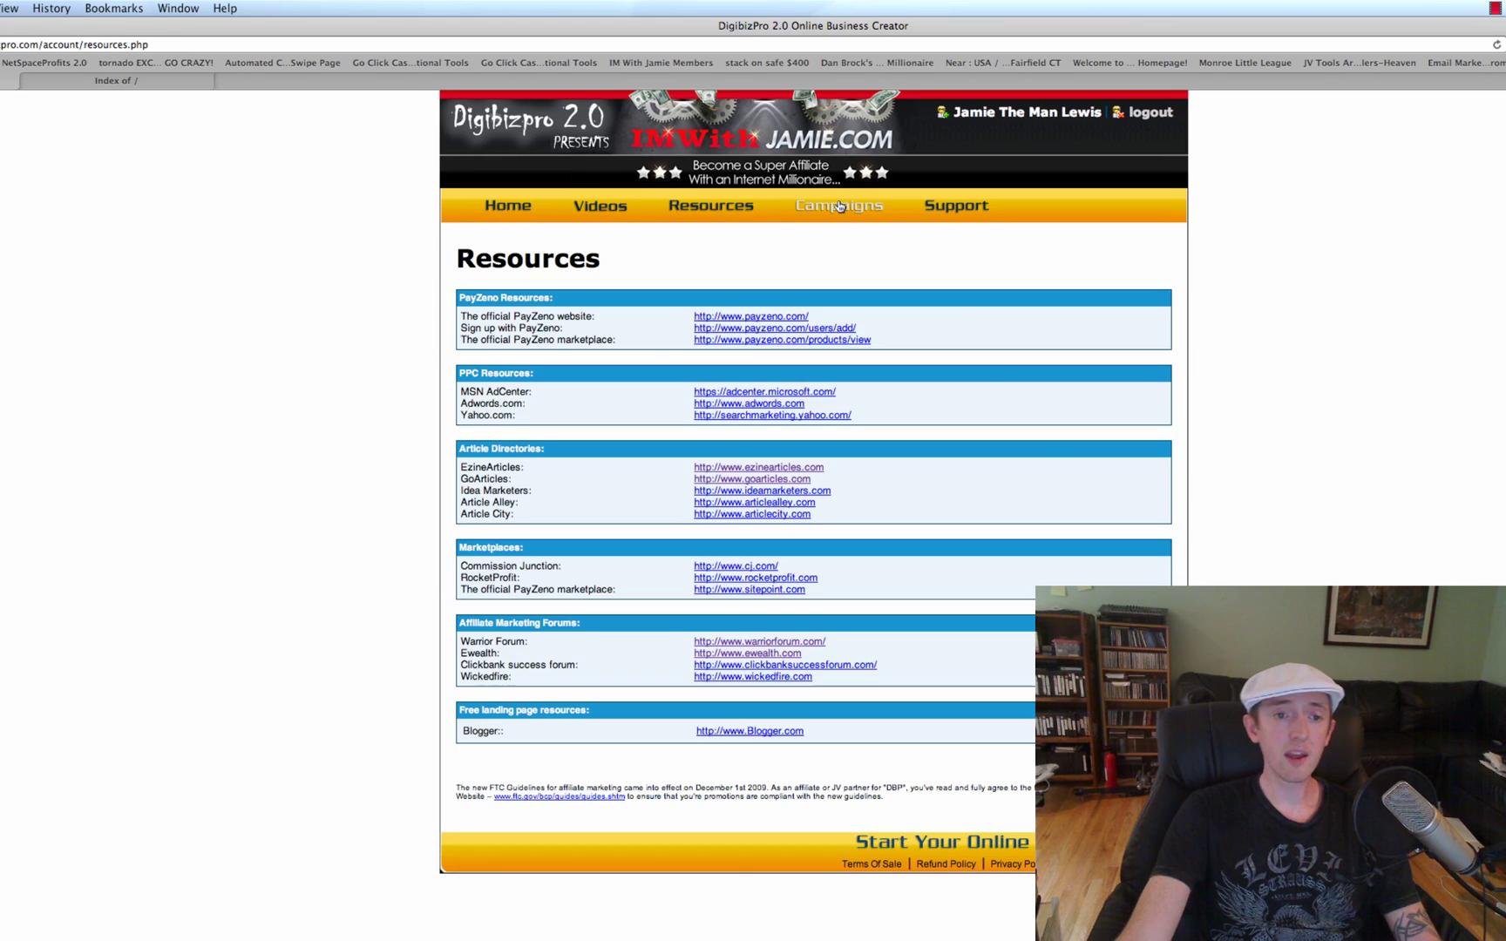
click(839, 207)
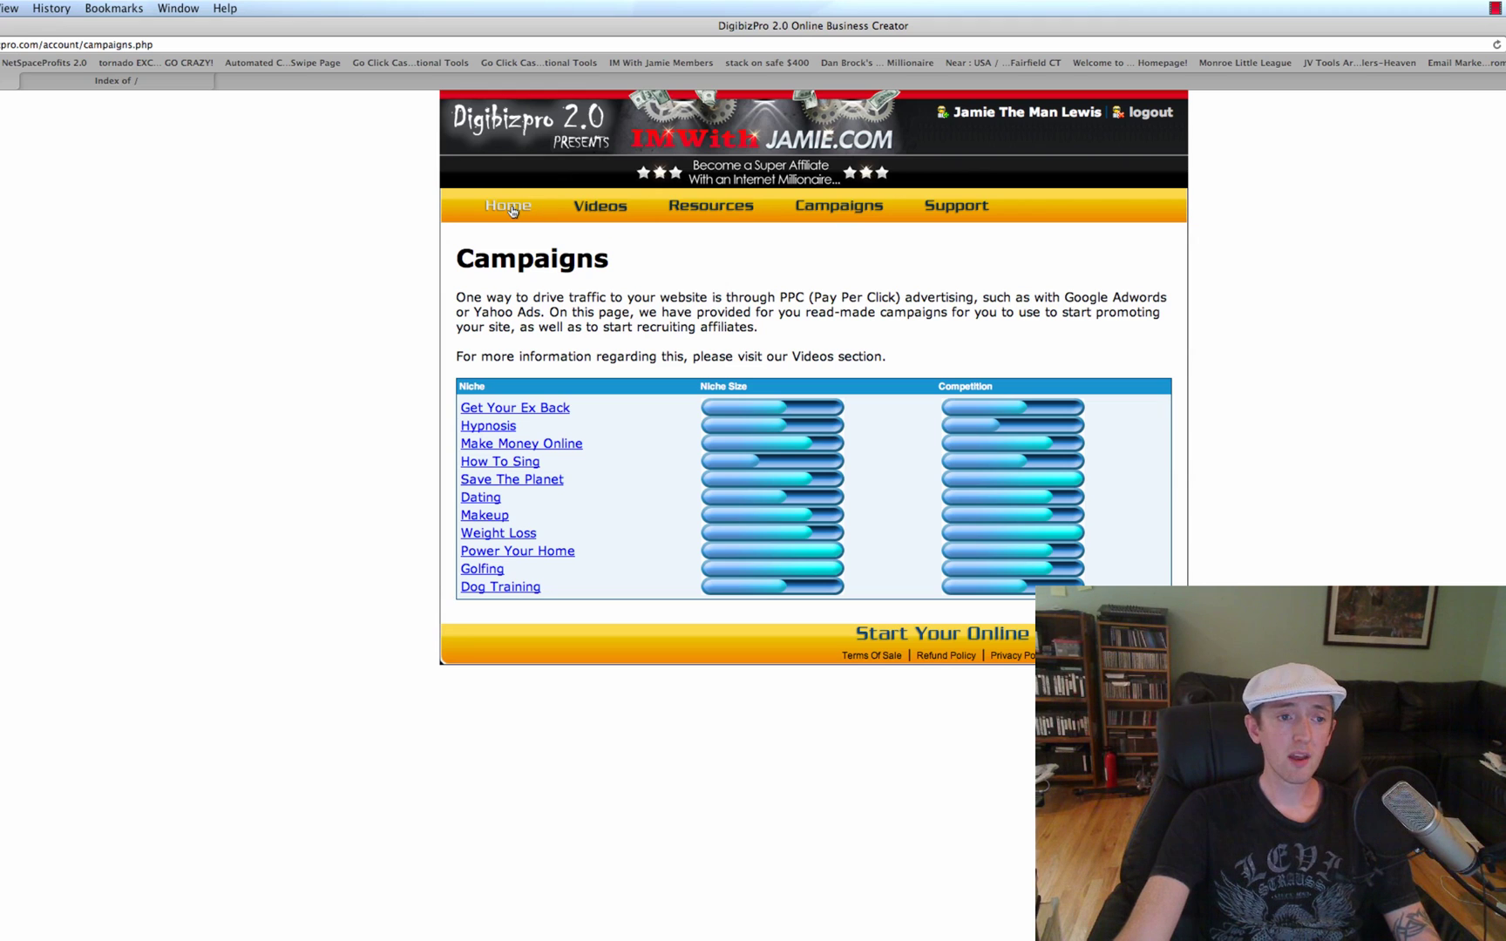
click(512, 209)
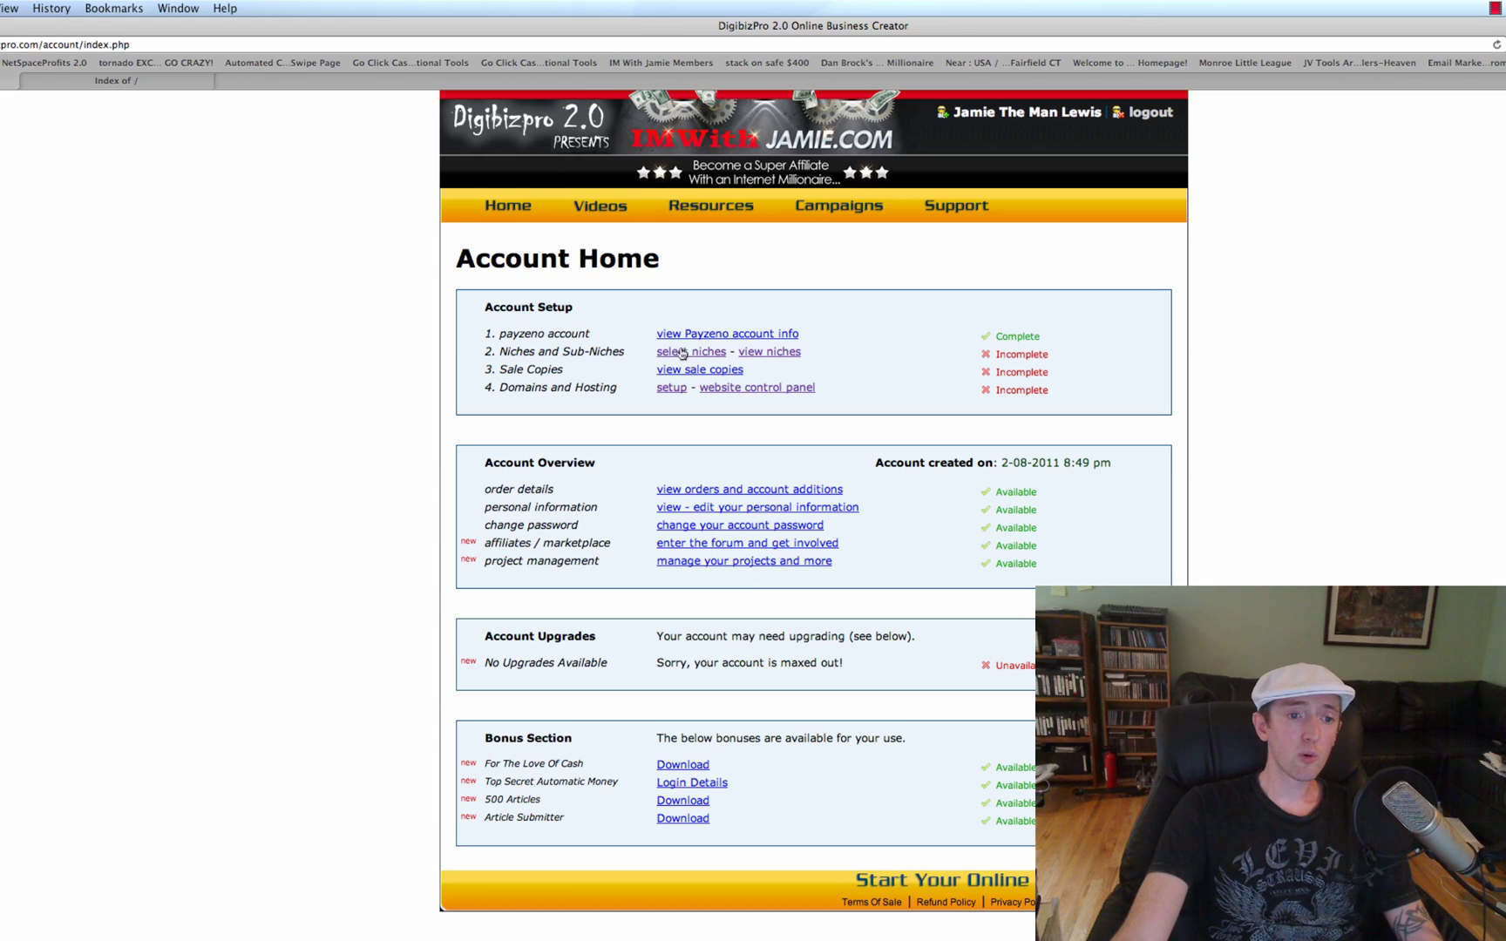
- Add the Weight Loss niche with the Get In Shape product and return to Account Setup
click(682, 352)
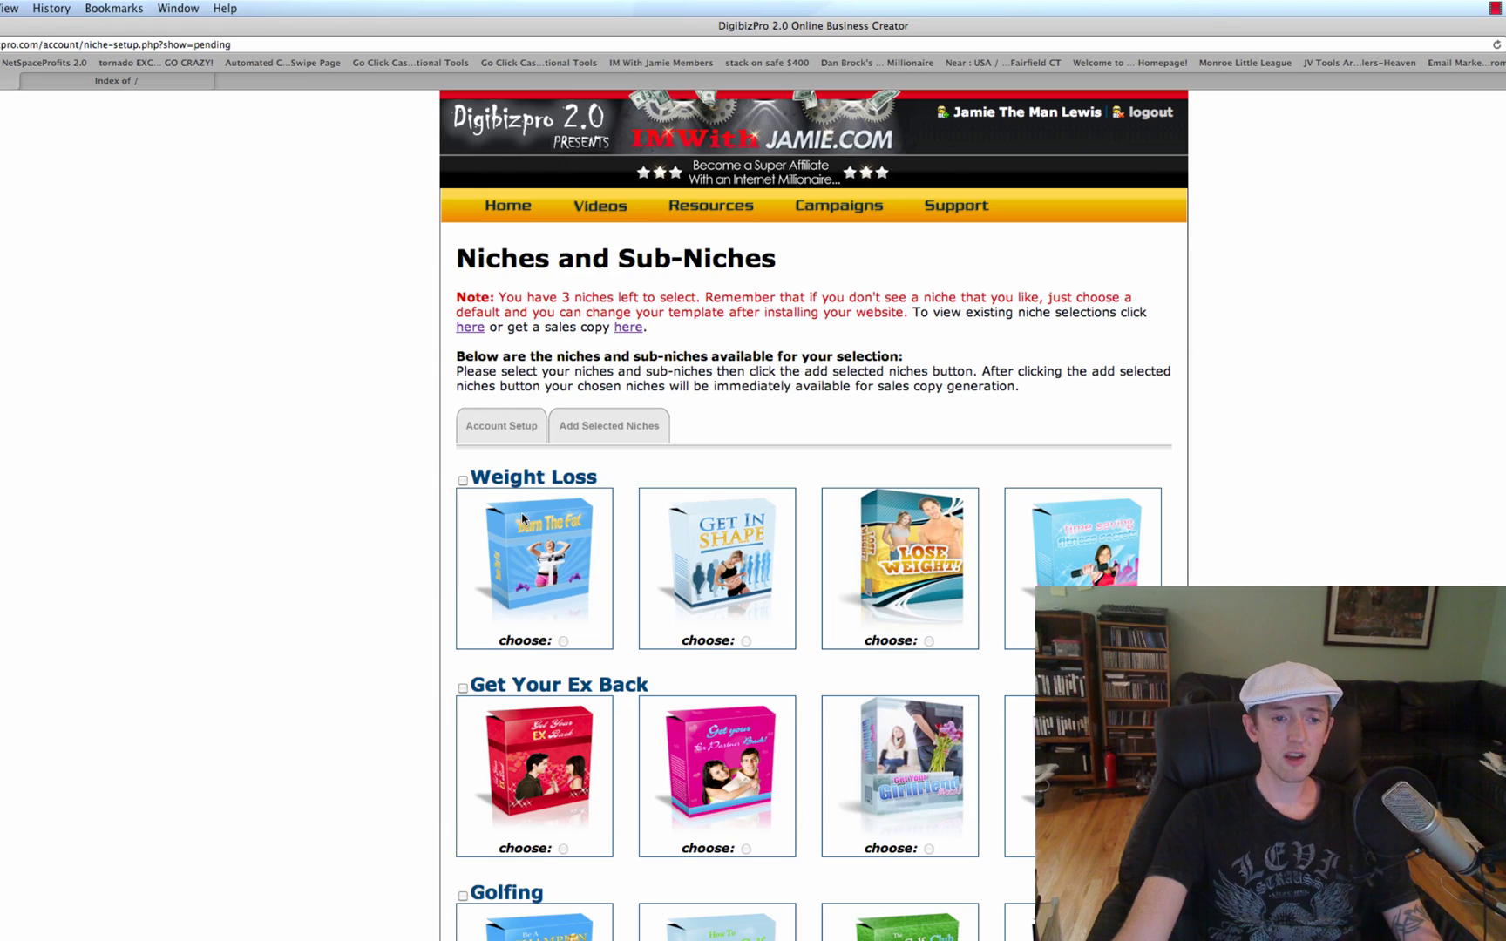
click(463, 480)
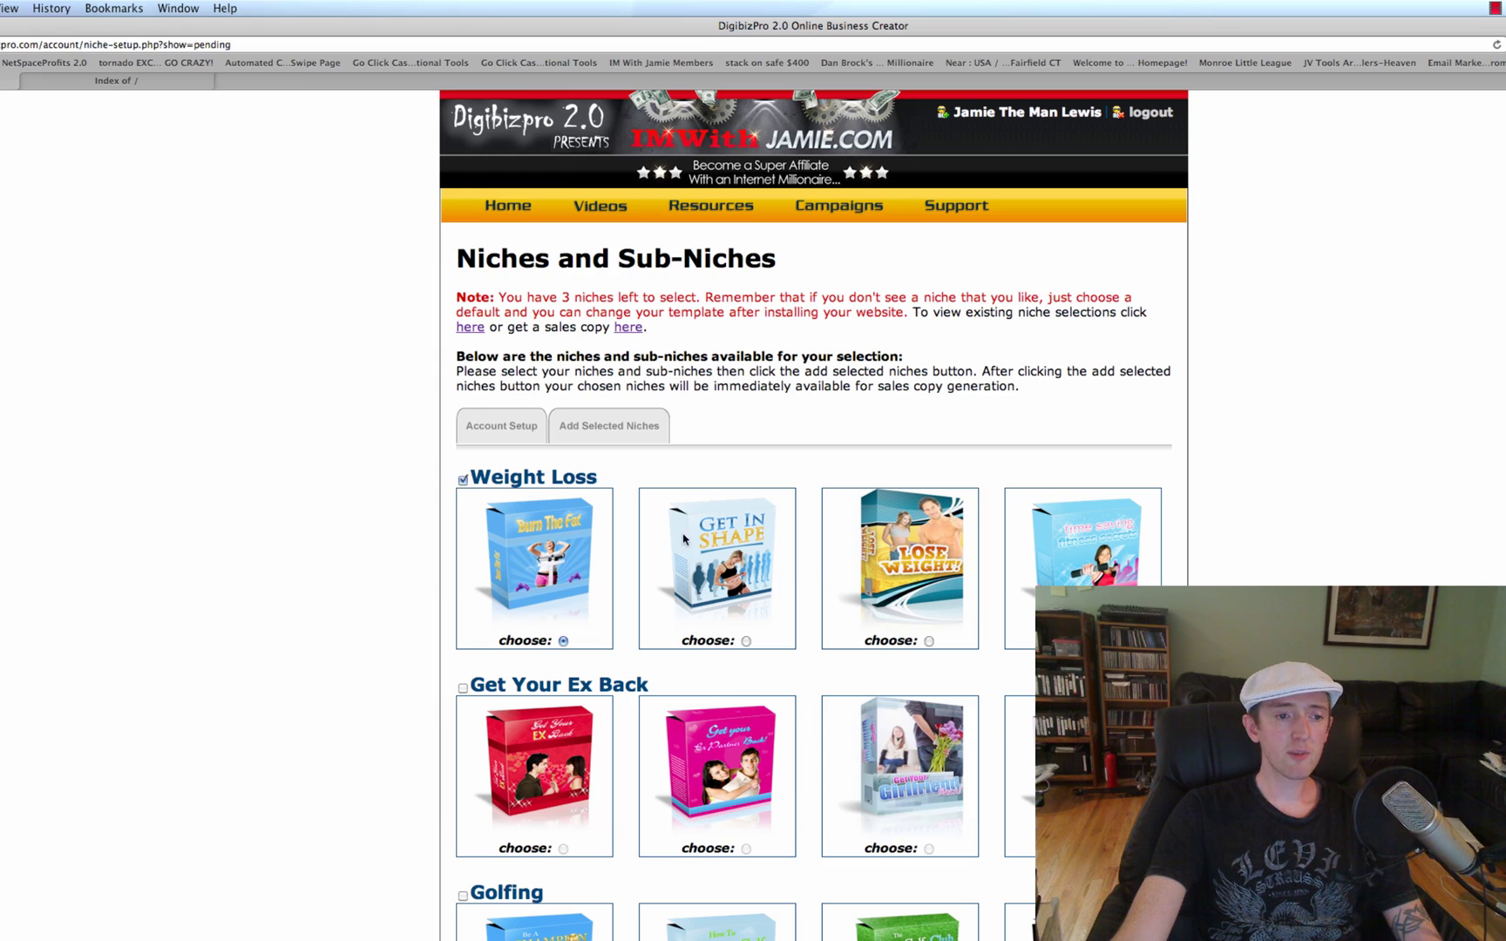
click(746, 640)
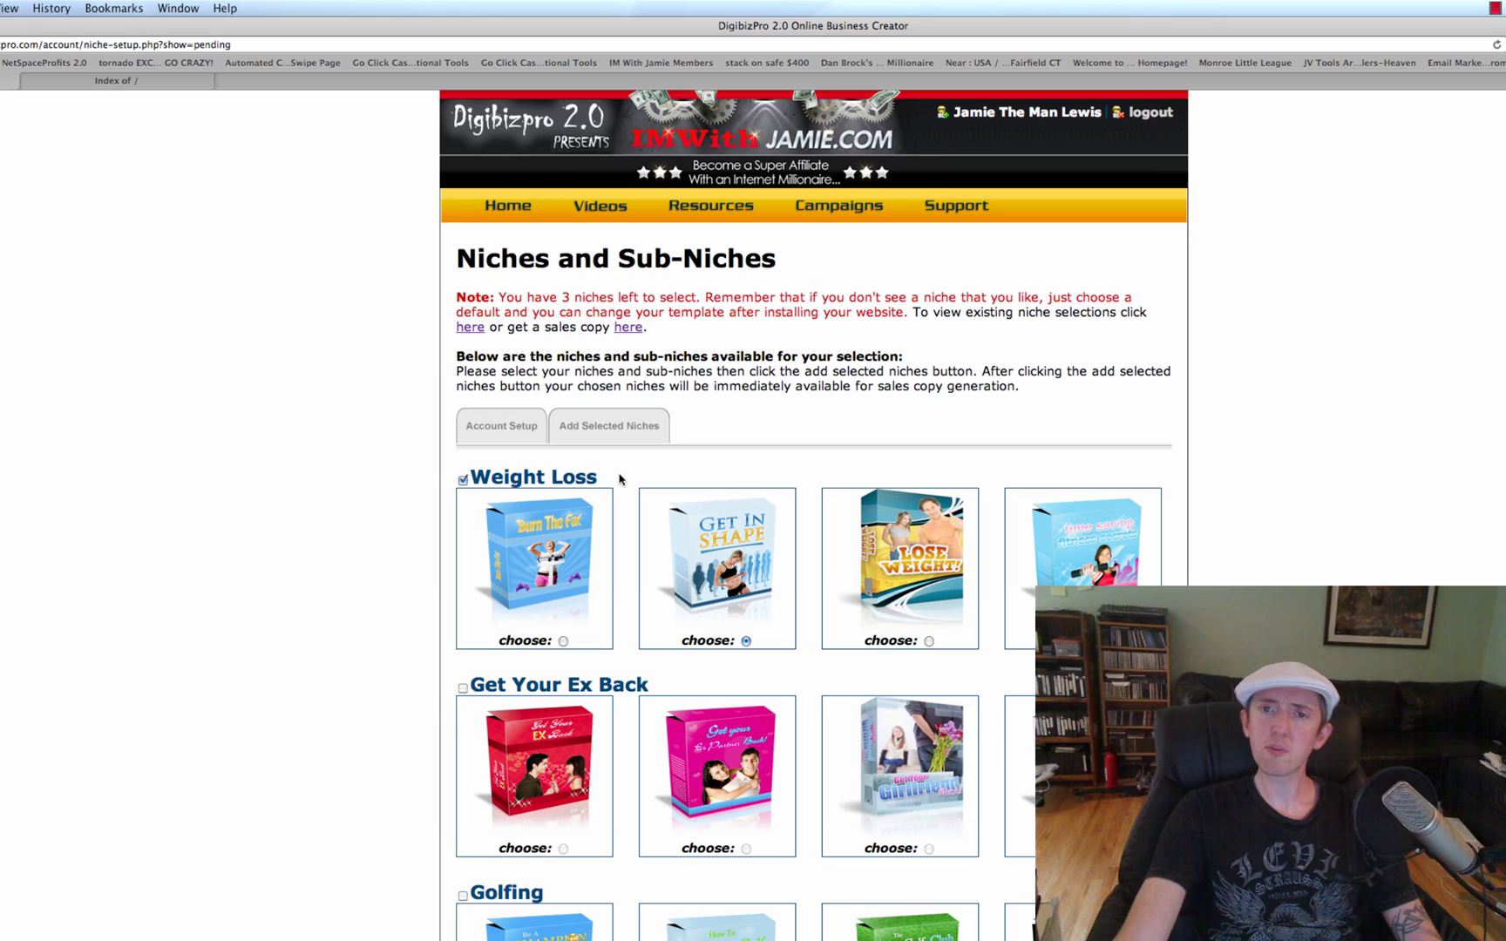
click(616, 427)
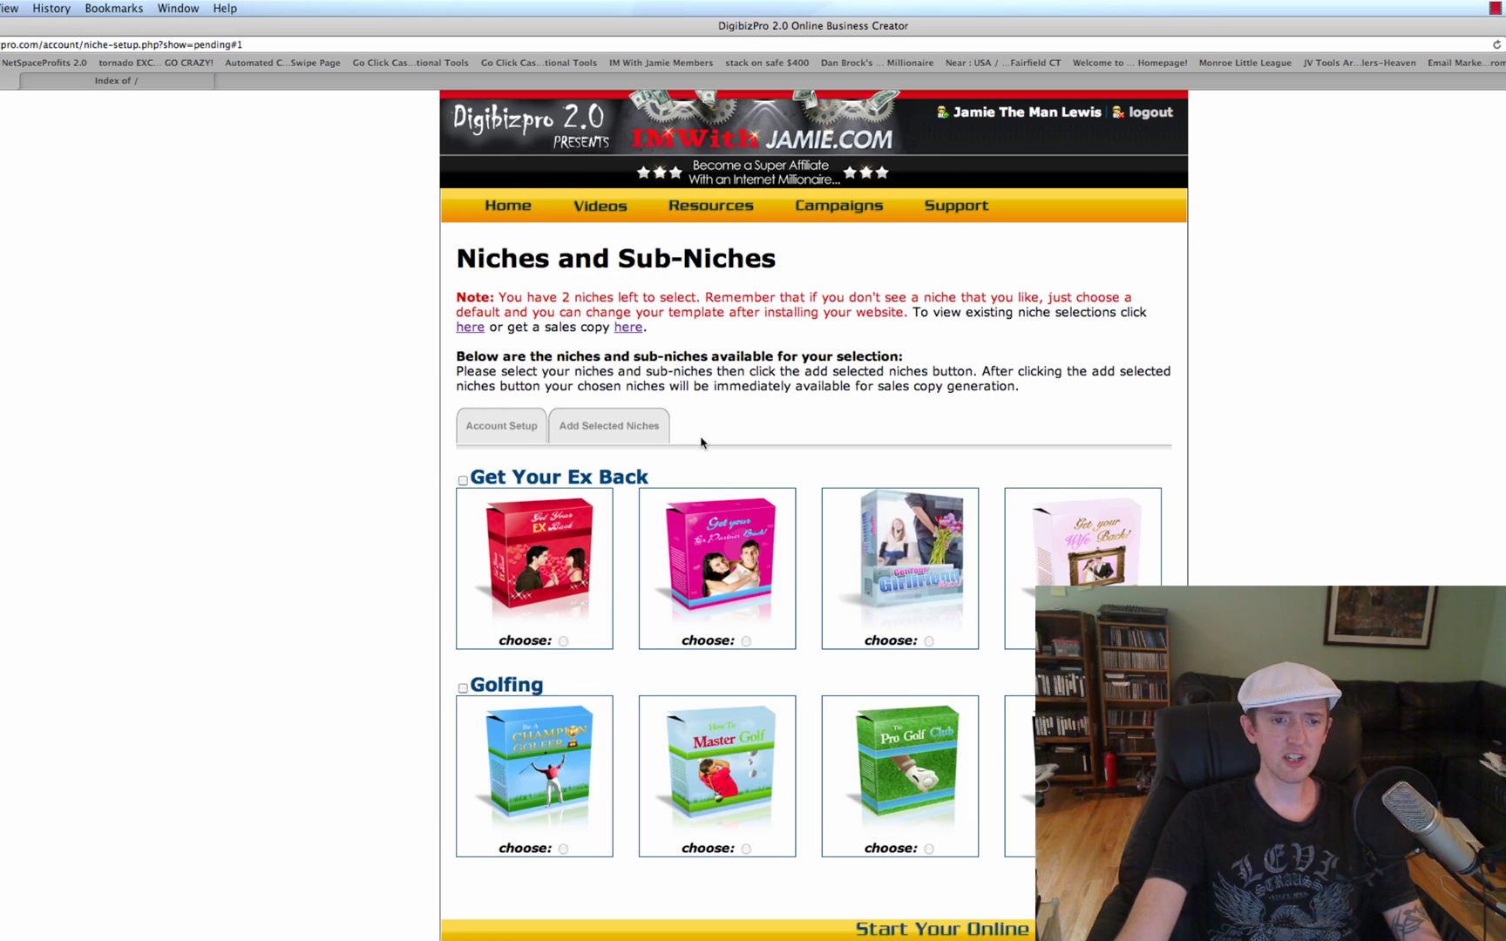
click(506, 426)
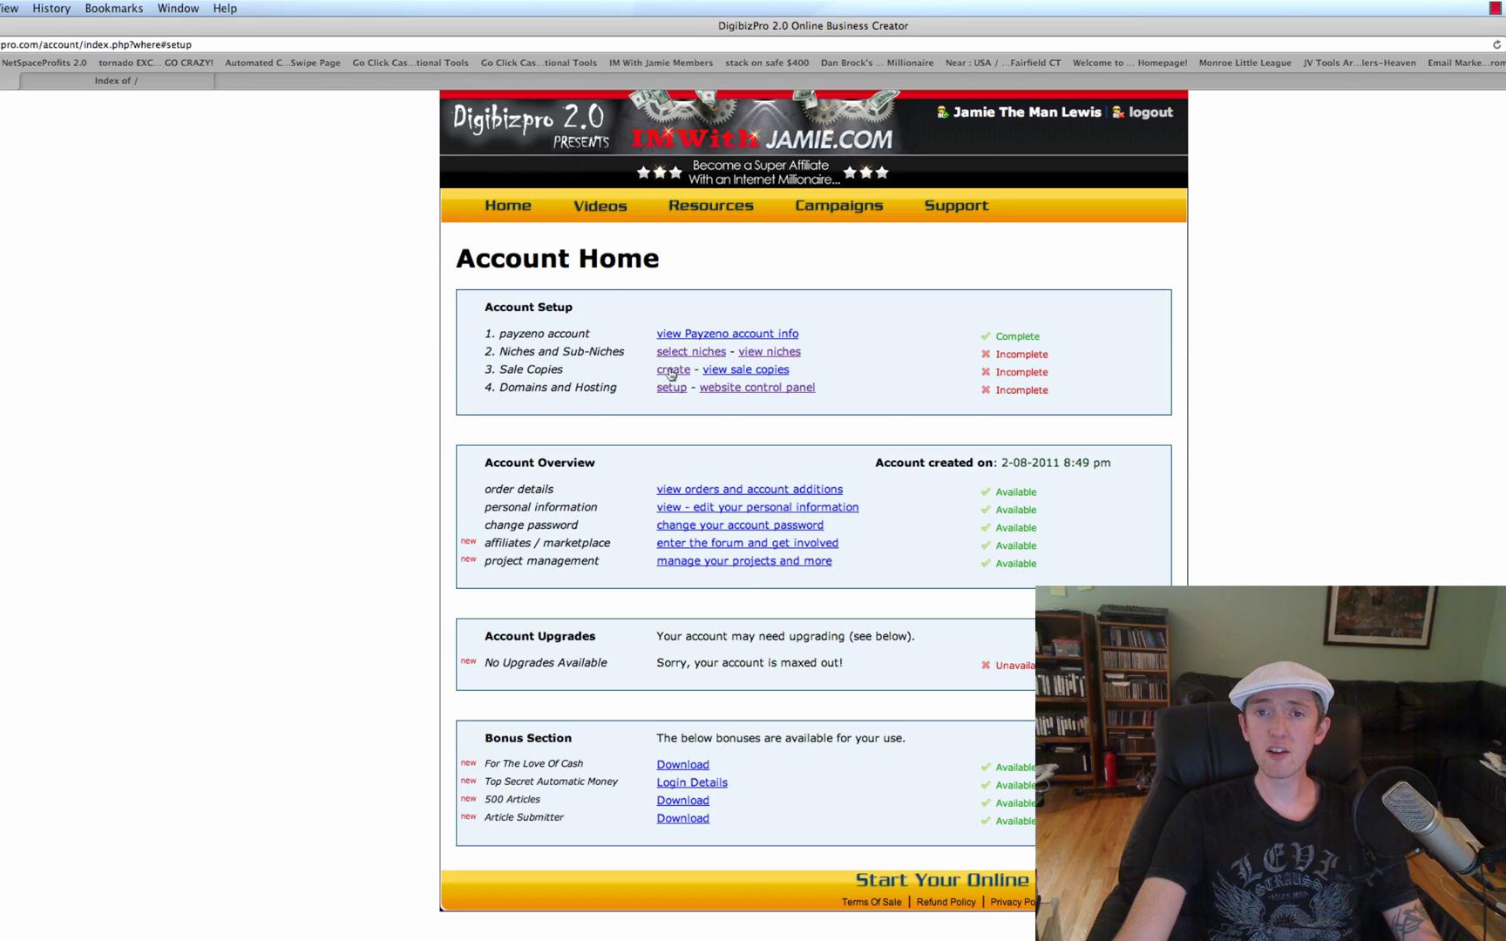
- Generate Weight Loss sales copy and spin it until 'Revealed – The Secret to Genuine Weight Loss' appears
click(672, 372)
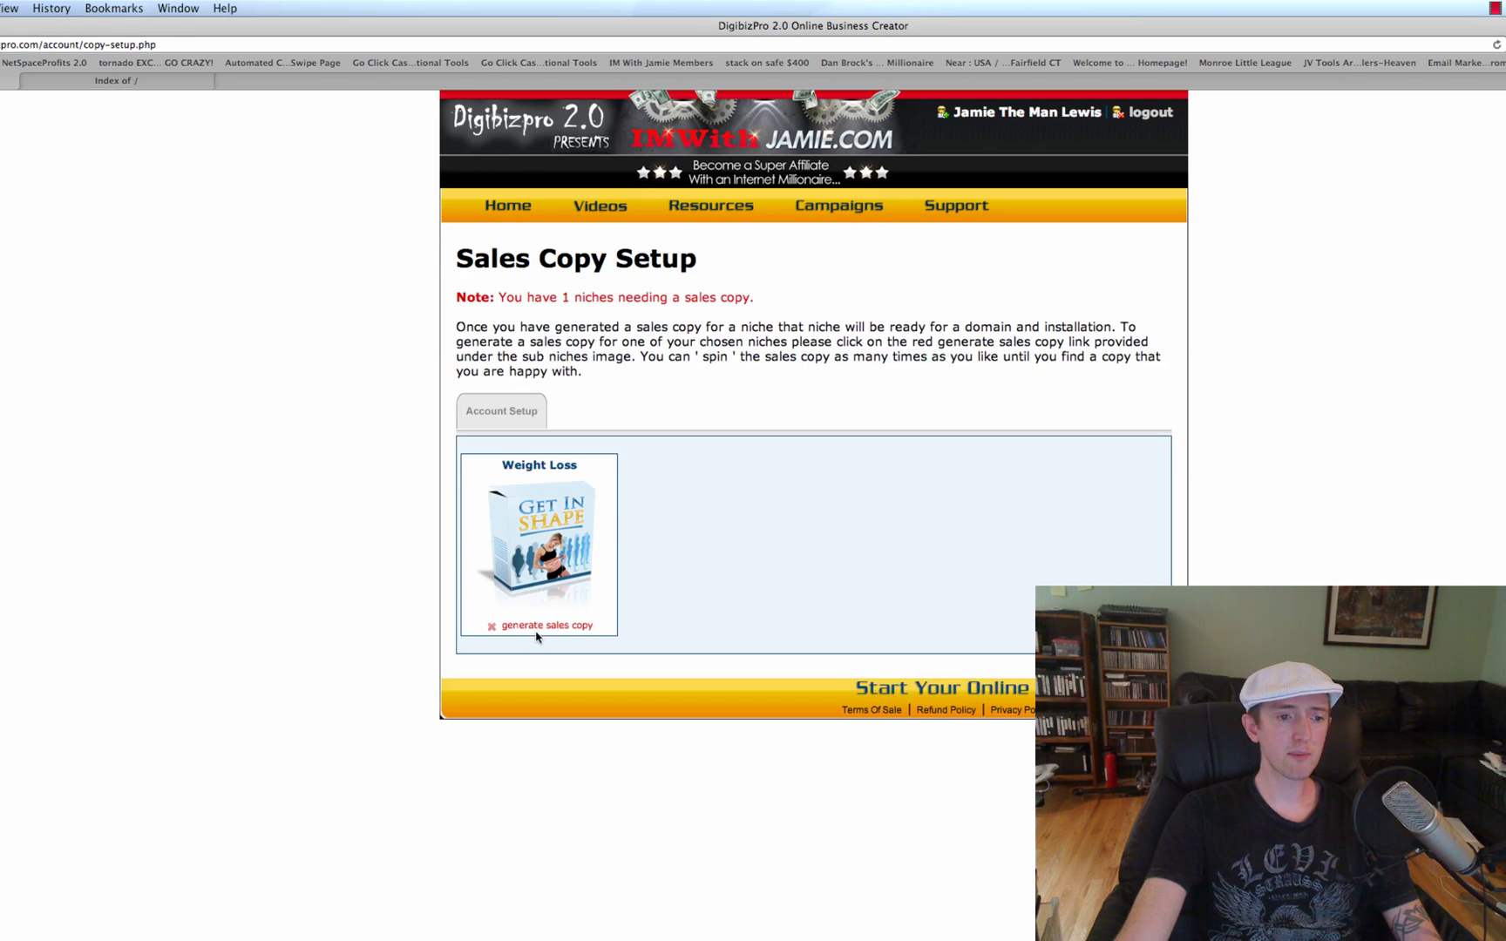
click(538, 627)
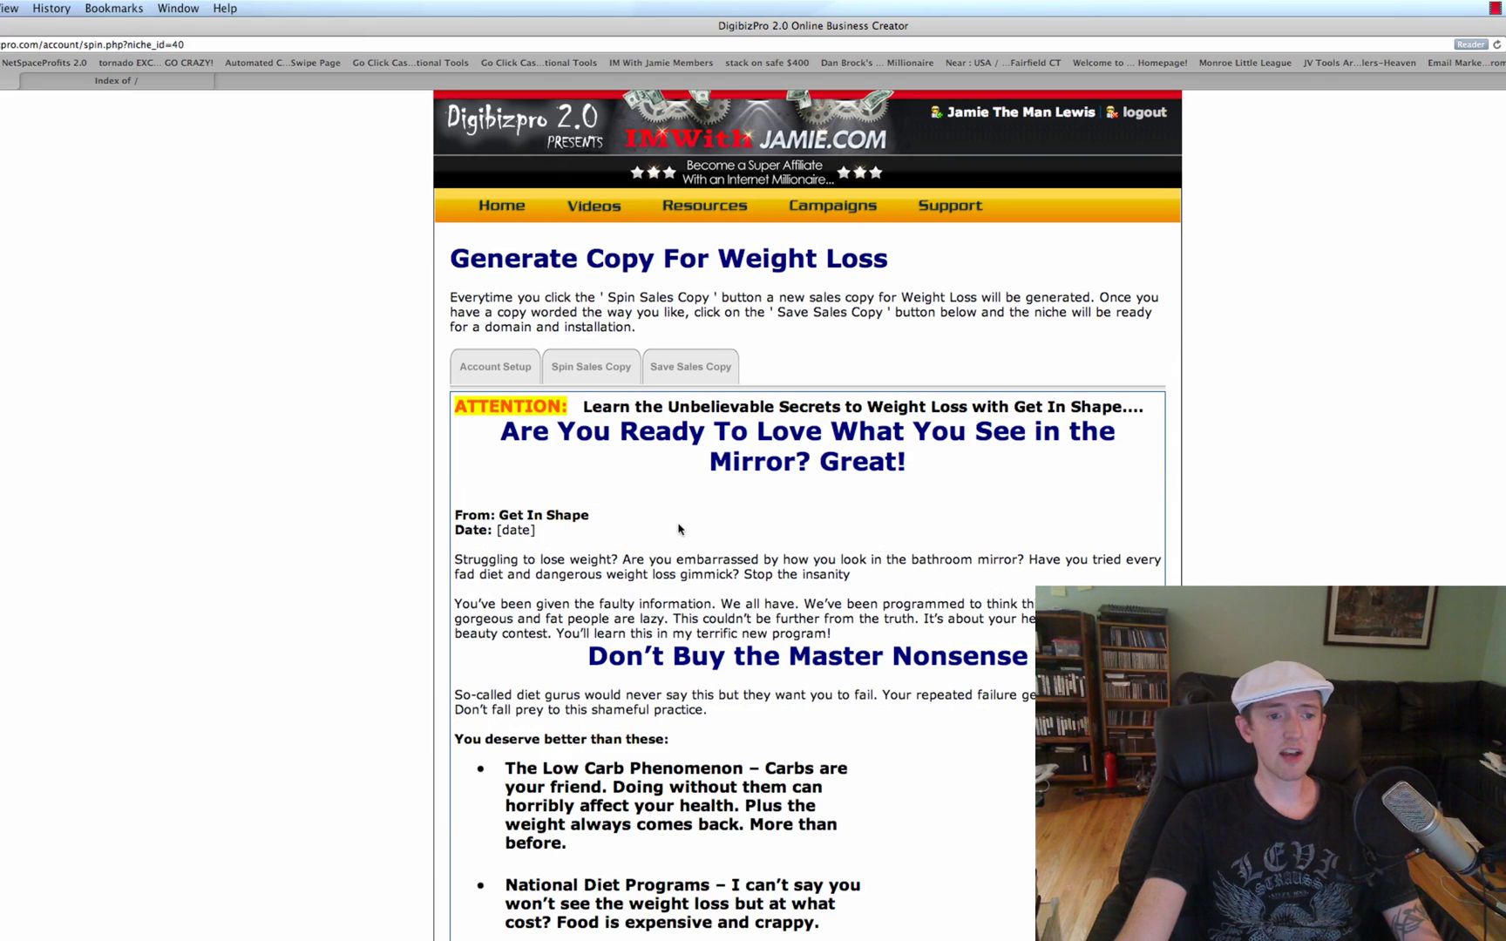
click(589, 369)
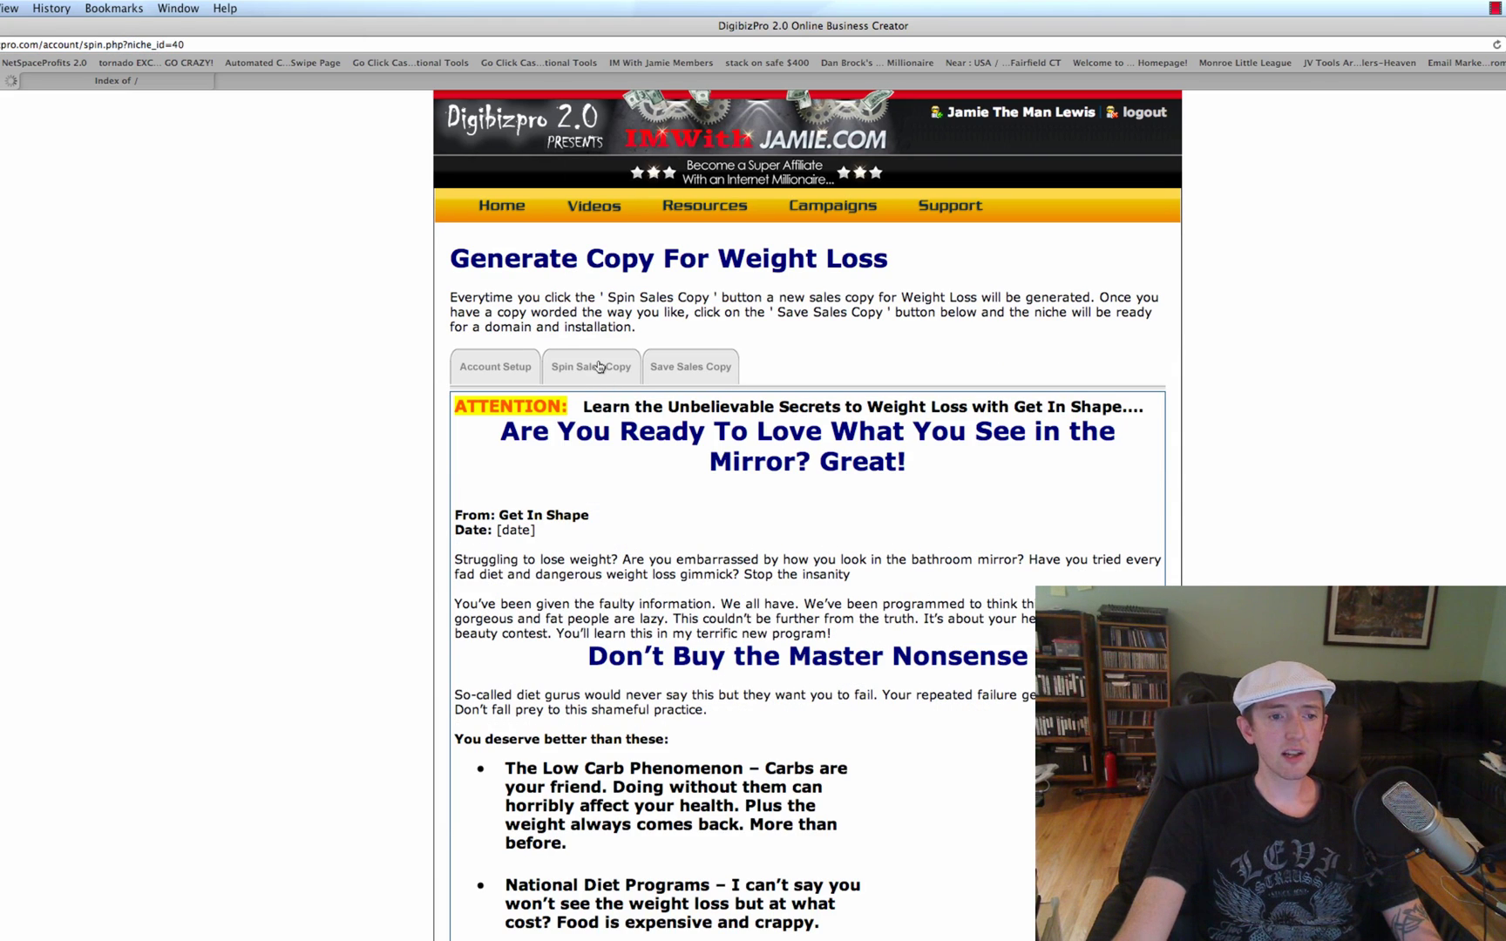
click(591, 367)
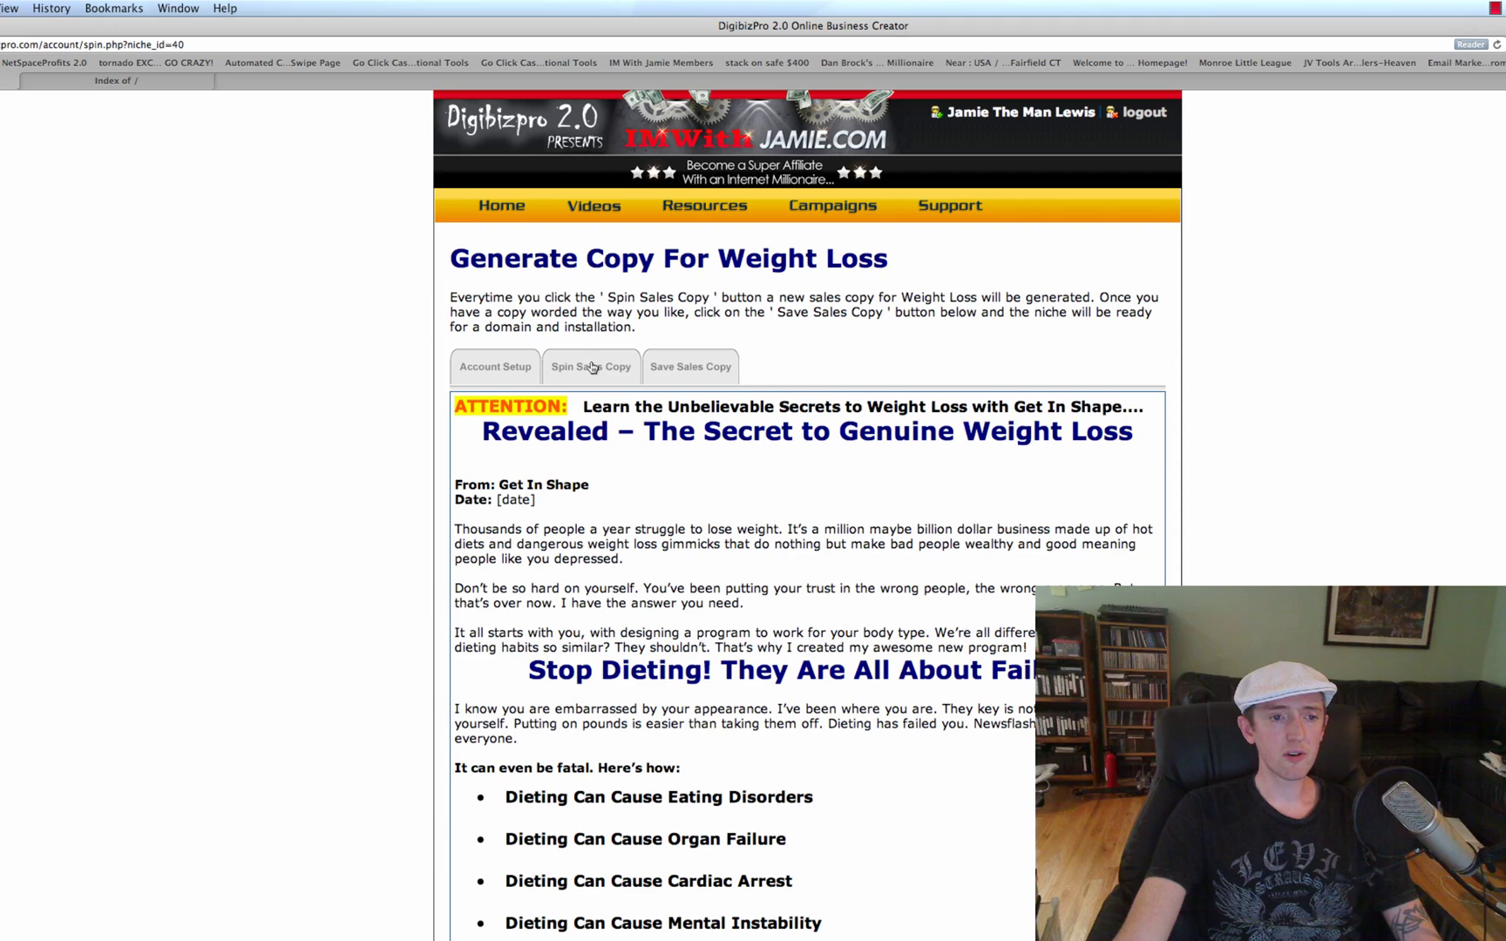
click(598, 368)
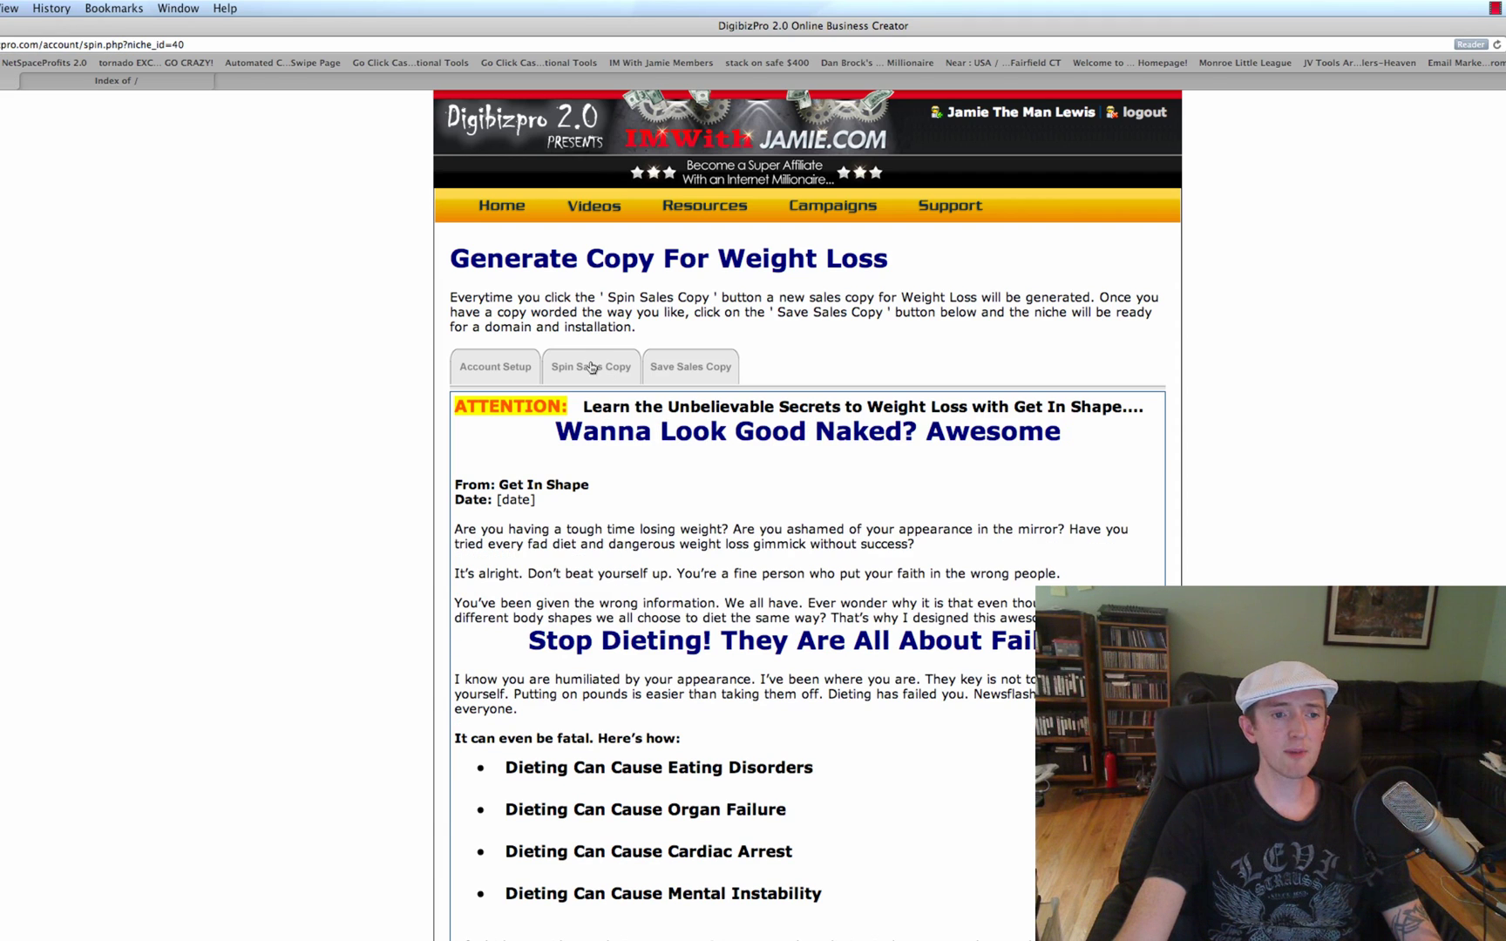
click(596, 367)
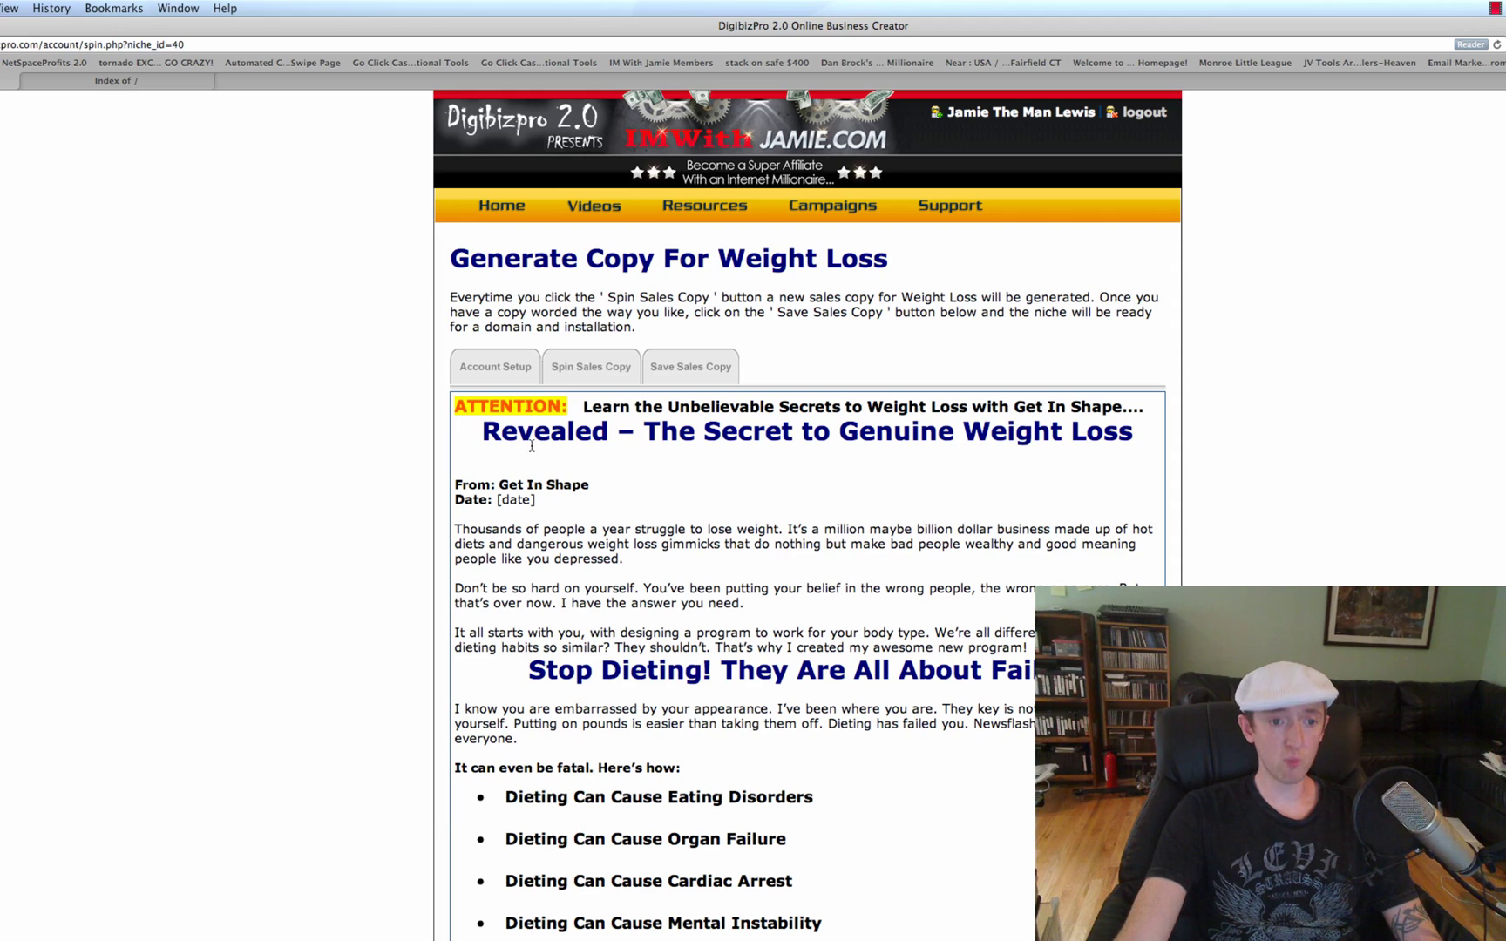
- Highlight the headline and opening lines of the spun copy and skim through it
drag(457, 407, 1007, 407)
drag(481, 433, 1065, 436)
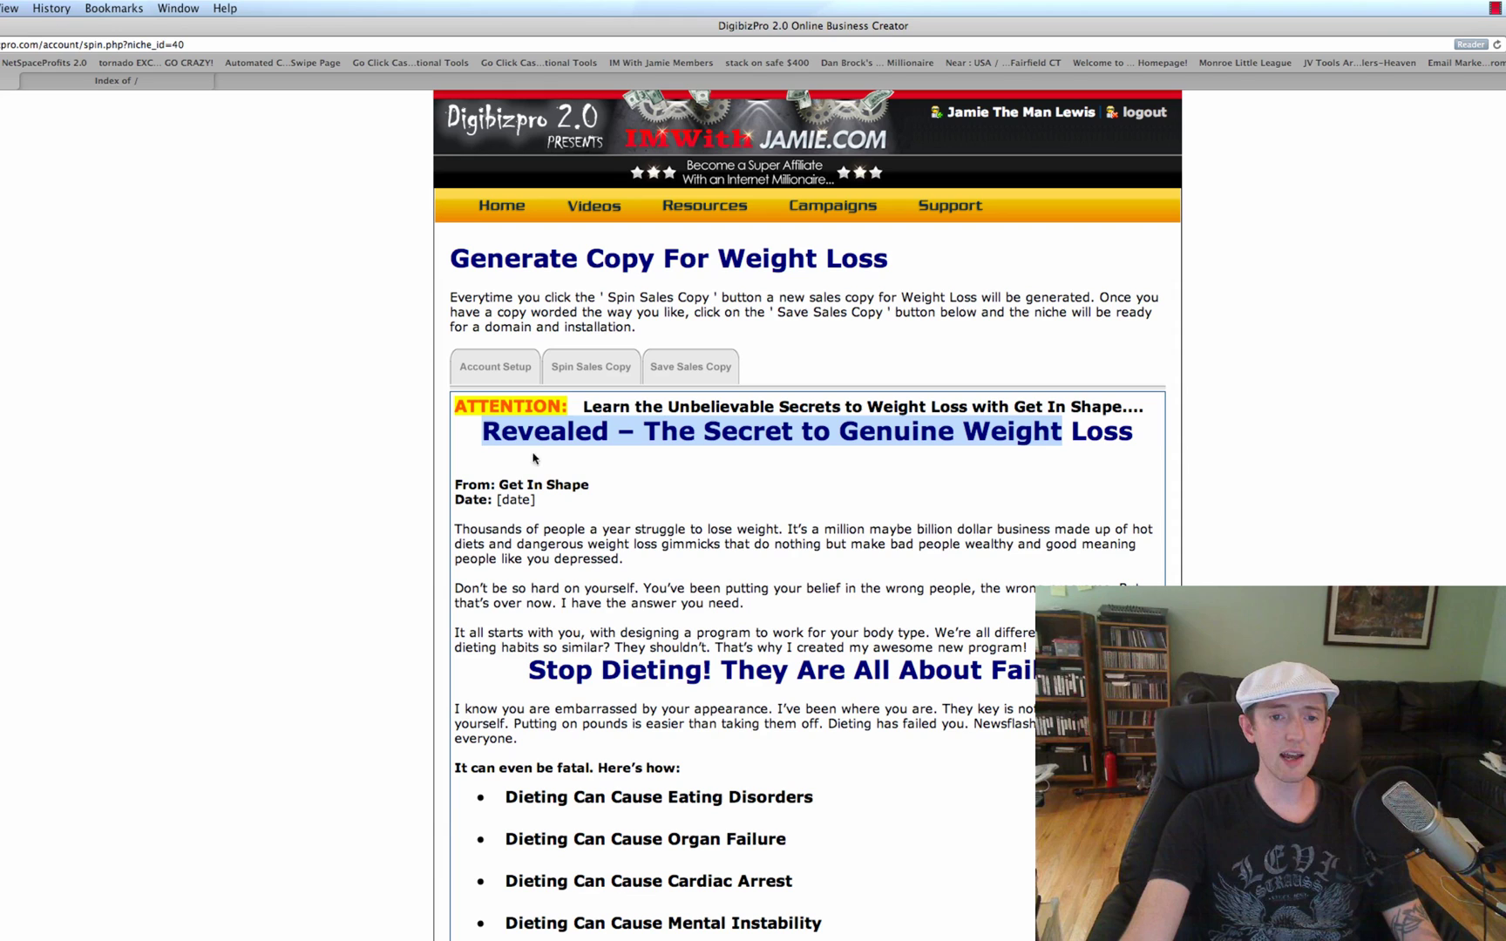
drag(458, 484, 560, 578)
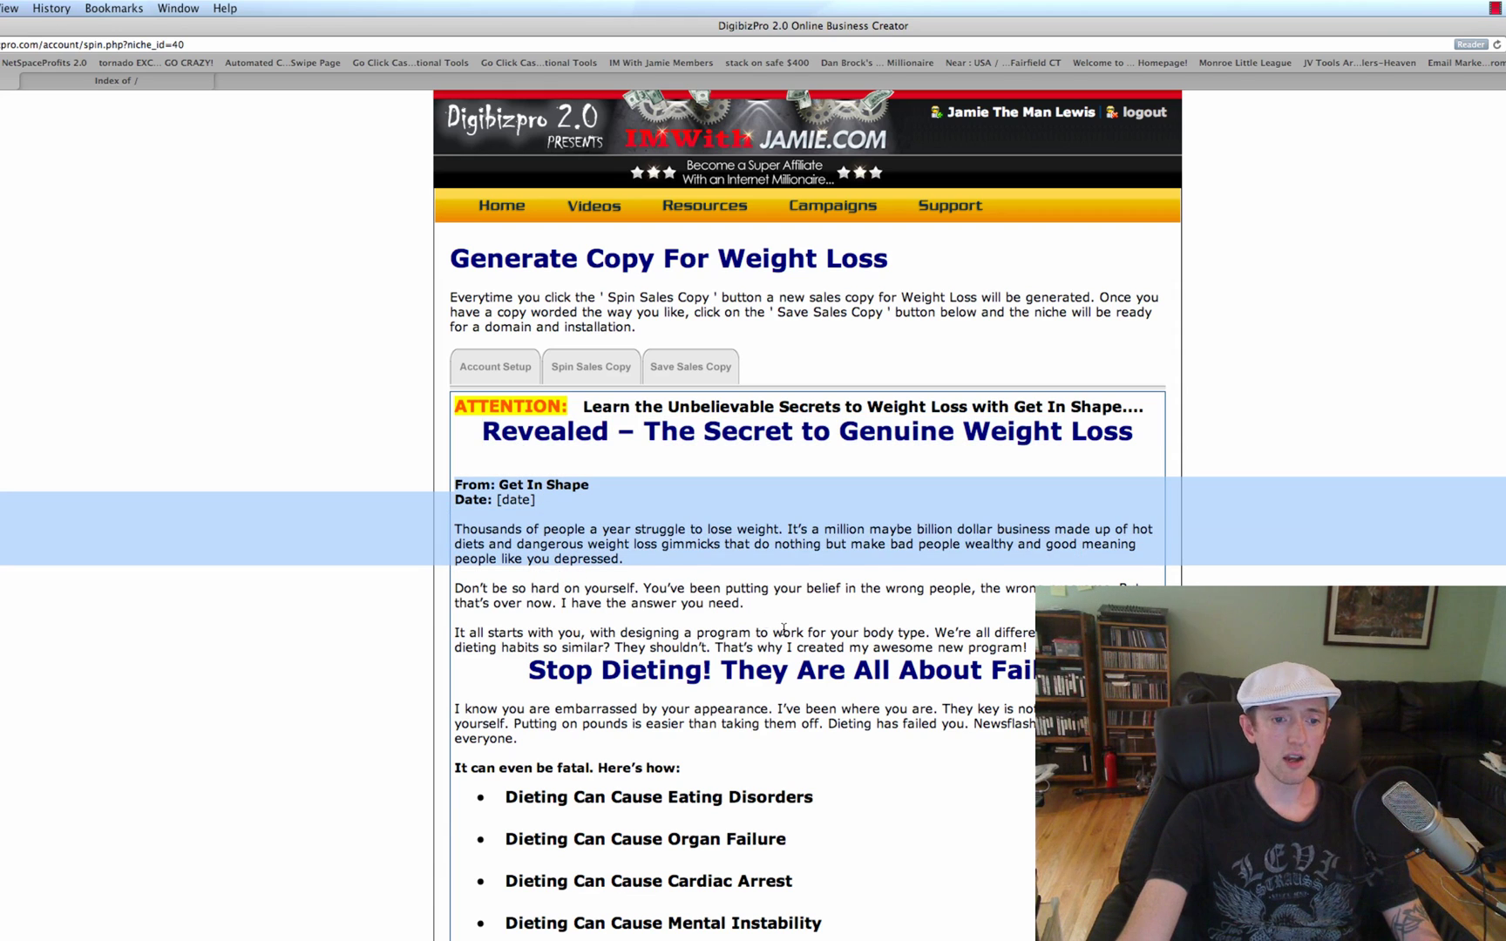
click(785, 629)
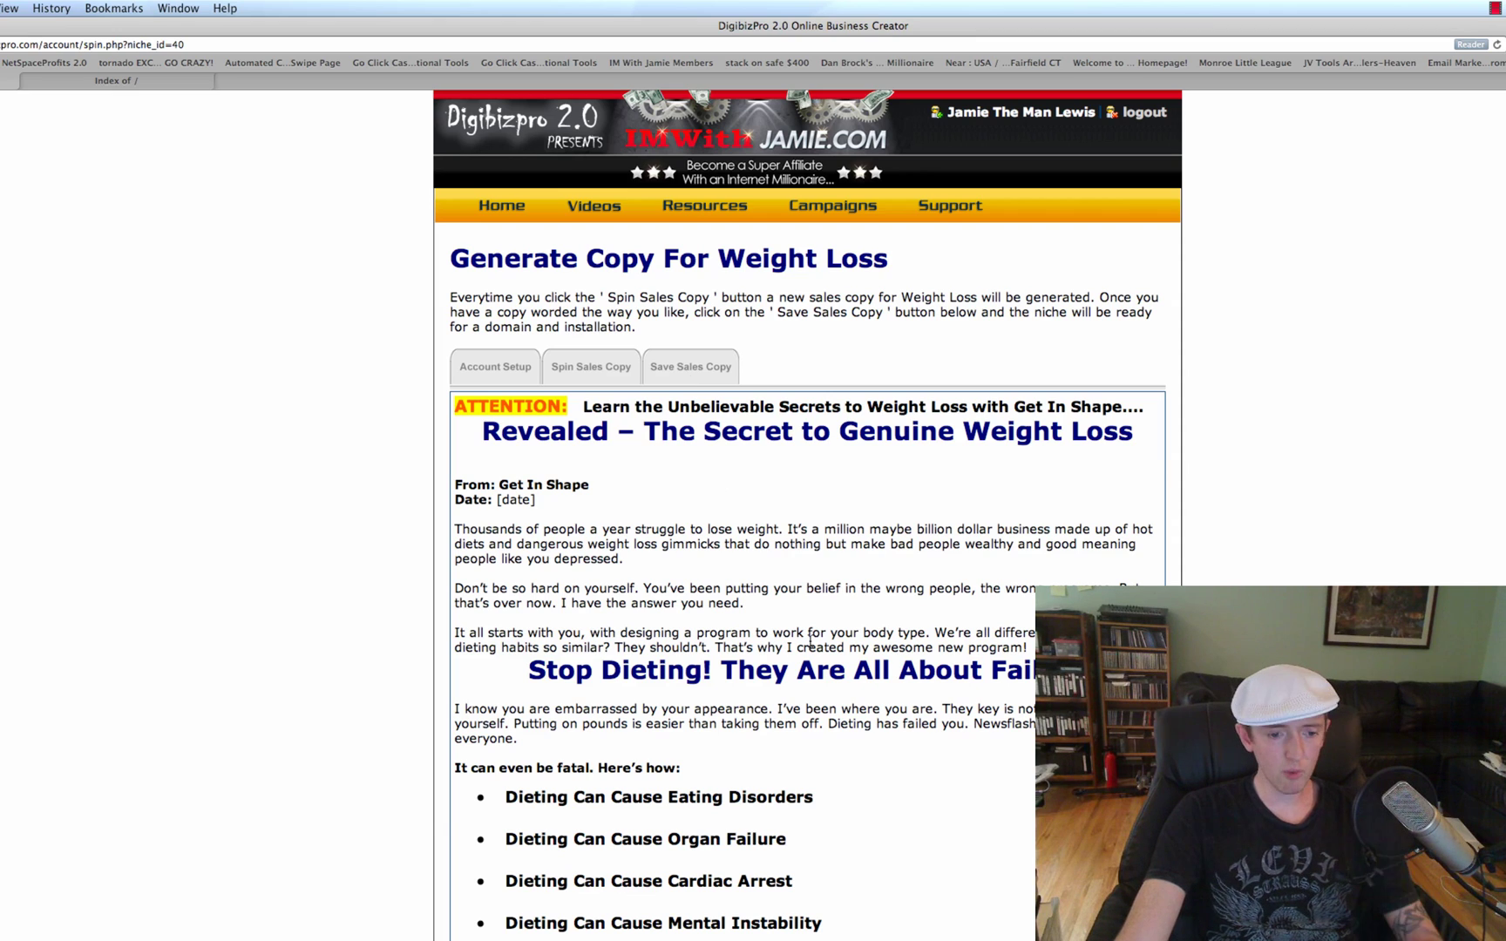
scroll(591, 302, down, 10)
scroll(591, 301, up, 10)
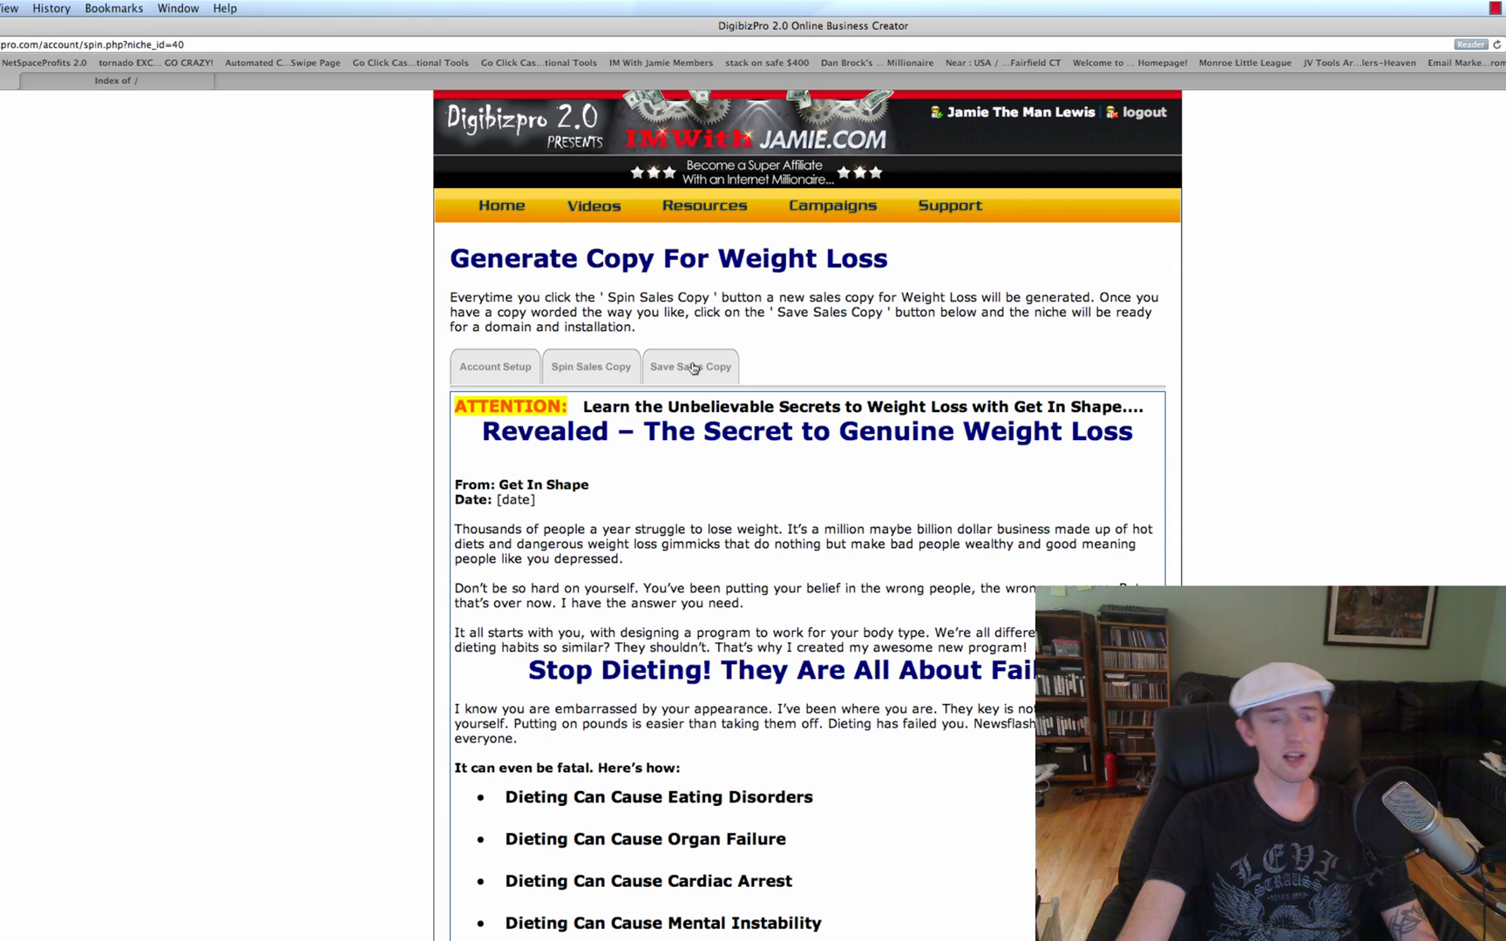
- Save the generated Weight Loss sales copy and go back to Account Home
click(705, 367)
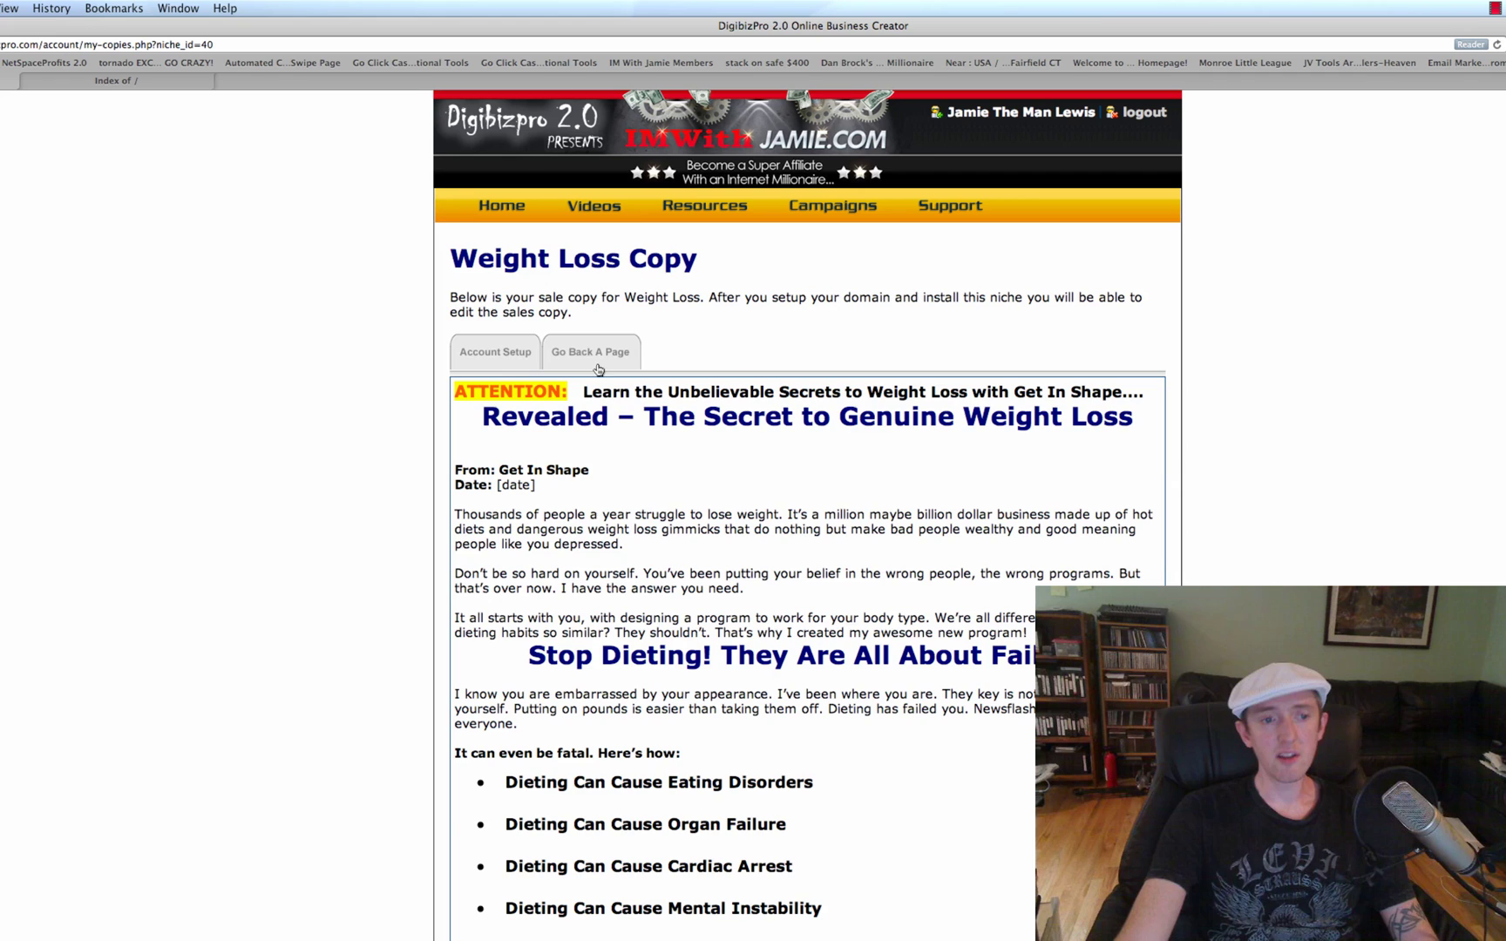
click(590, 352)
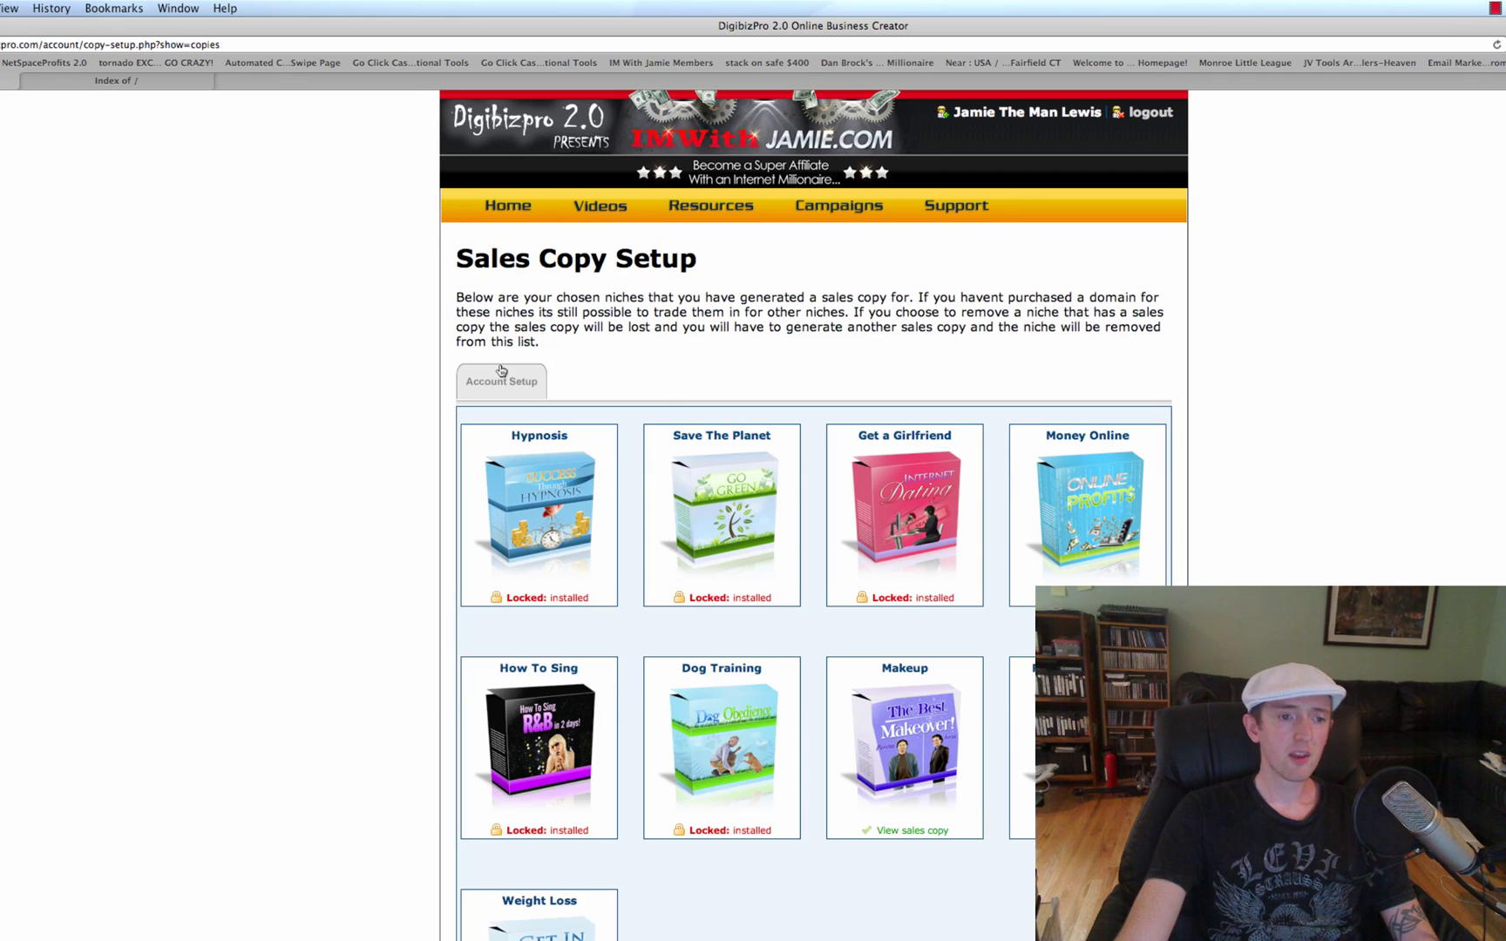
click(501, 376)
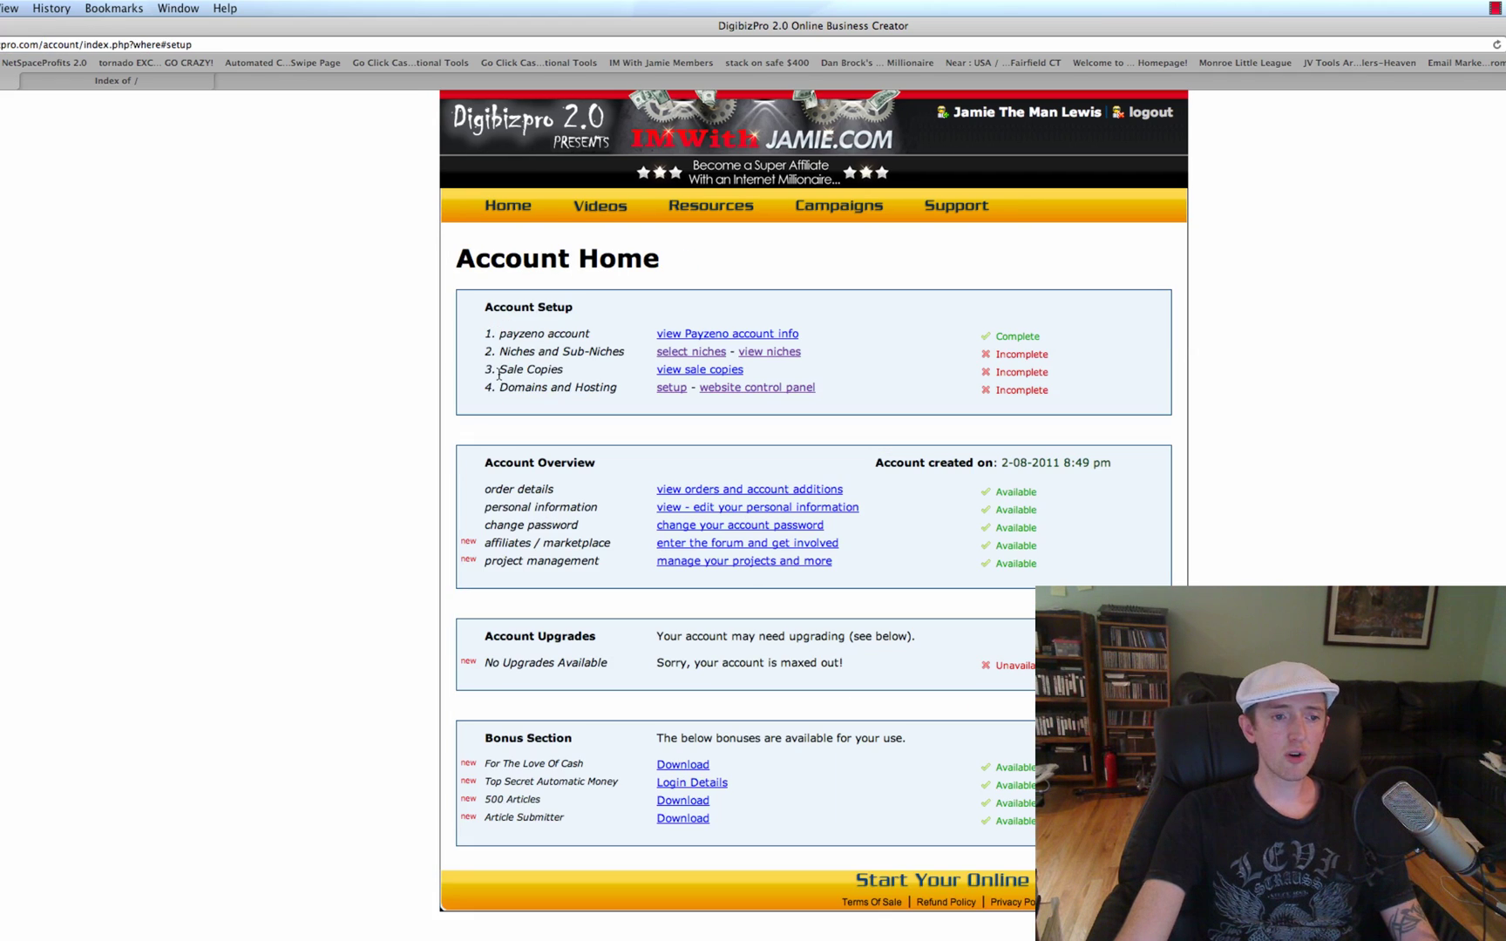
- In Domain and Hosting Setup, select Weight Loss as the niche and focus the domain name field
click(671, 389)
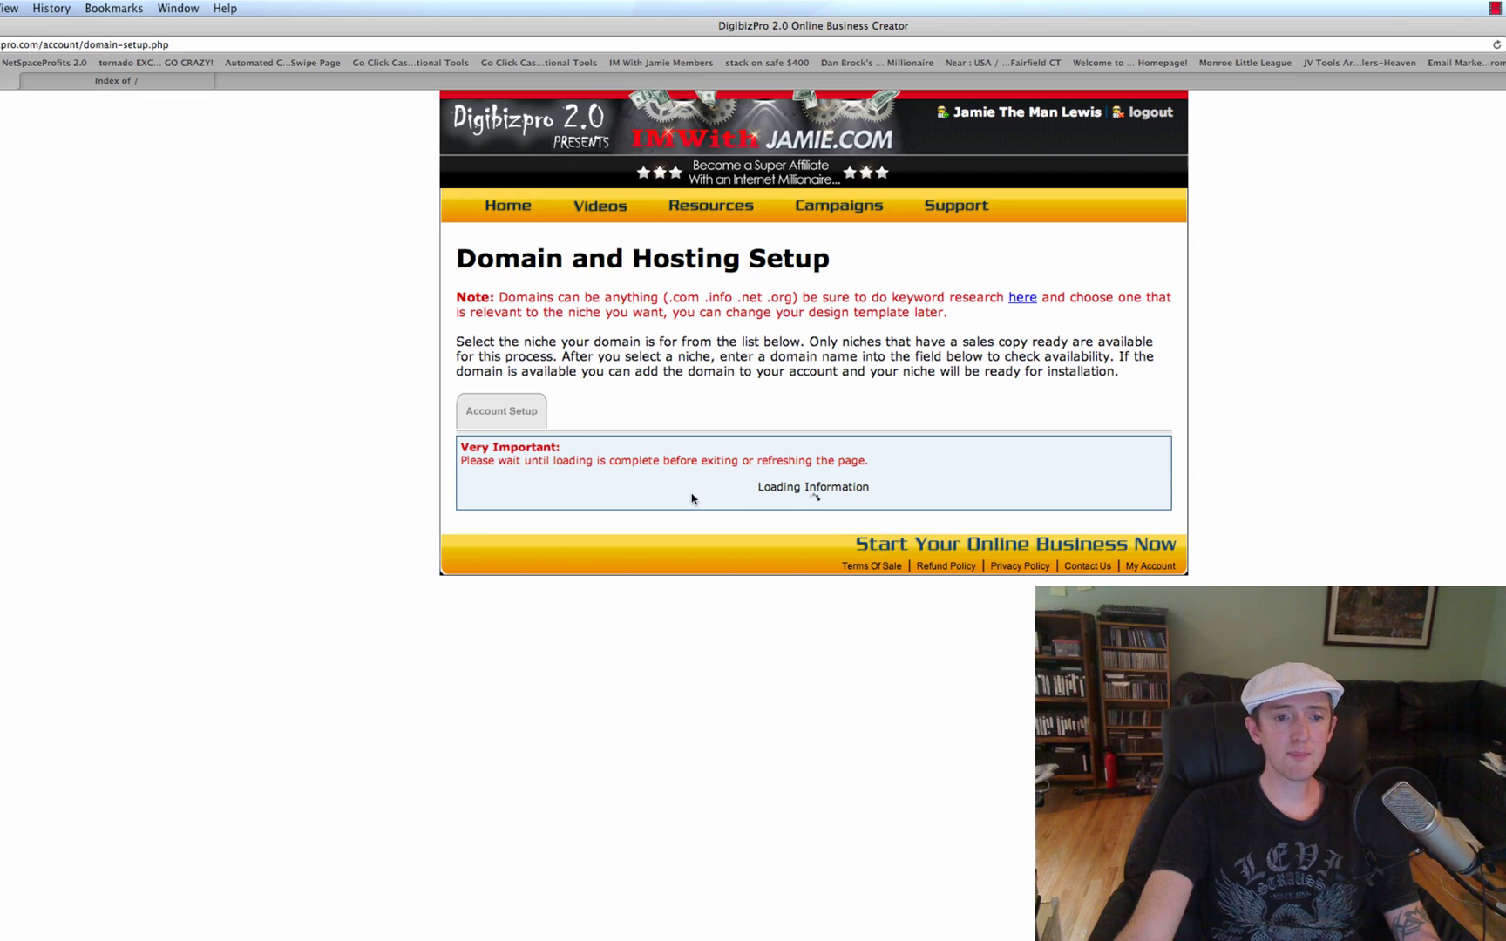
click(656, 450)
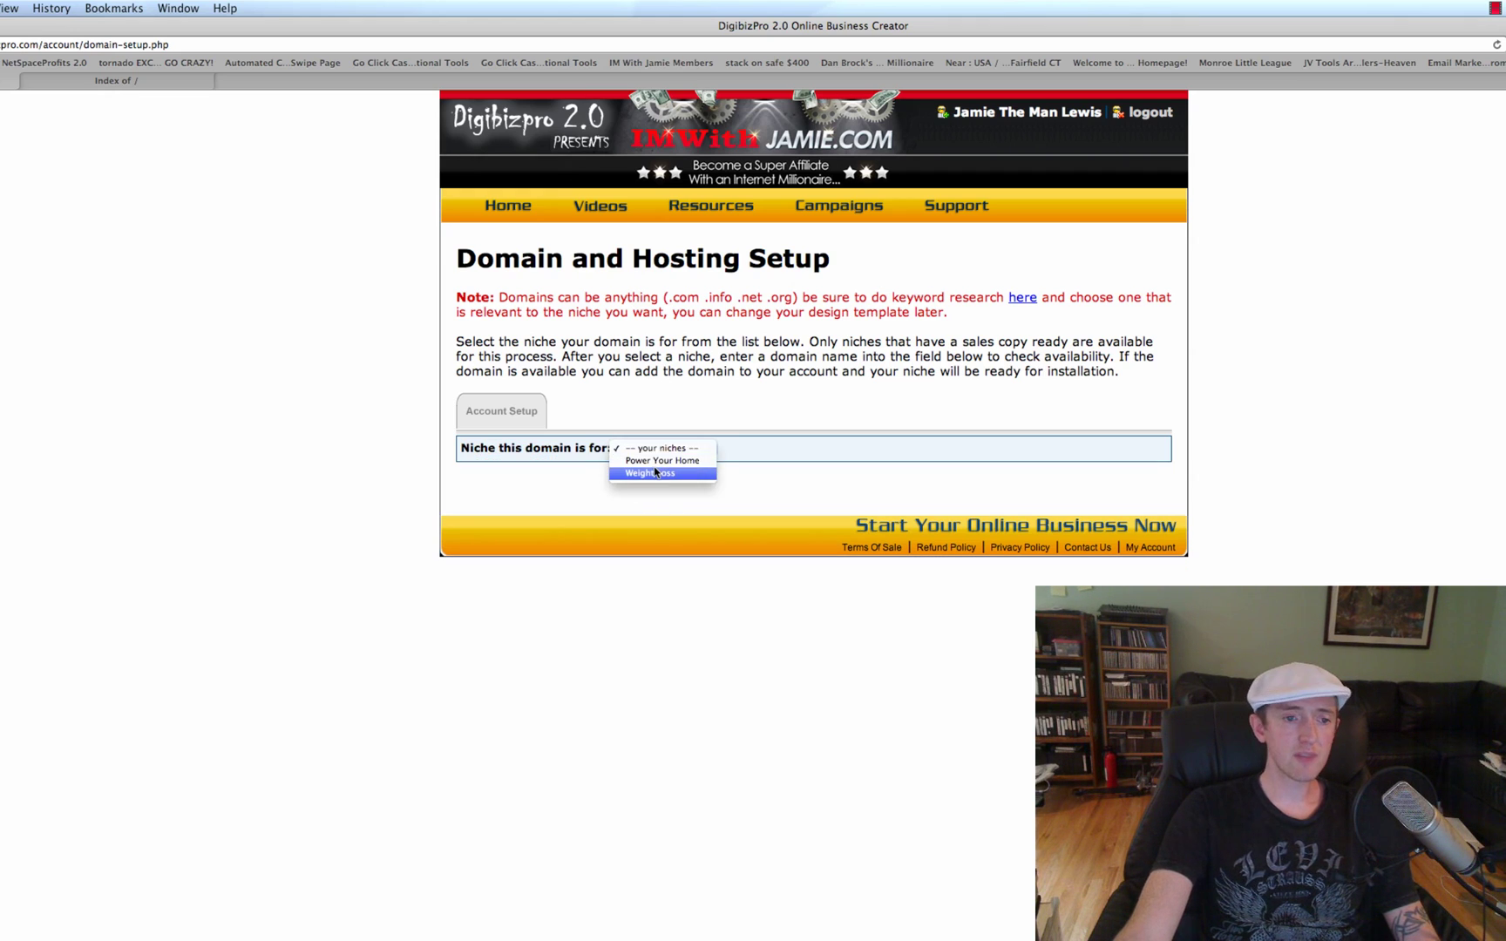
click(656, 472)
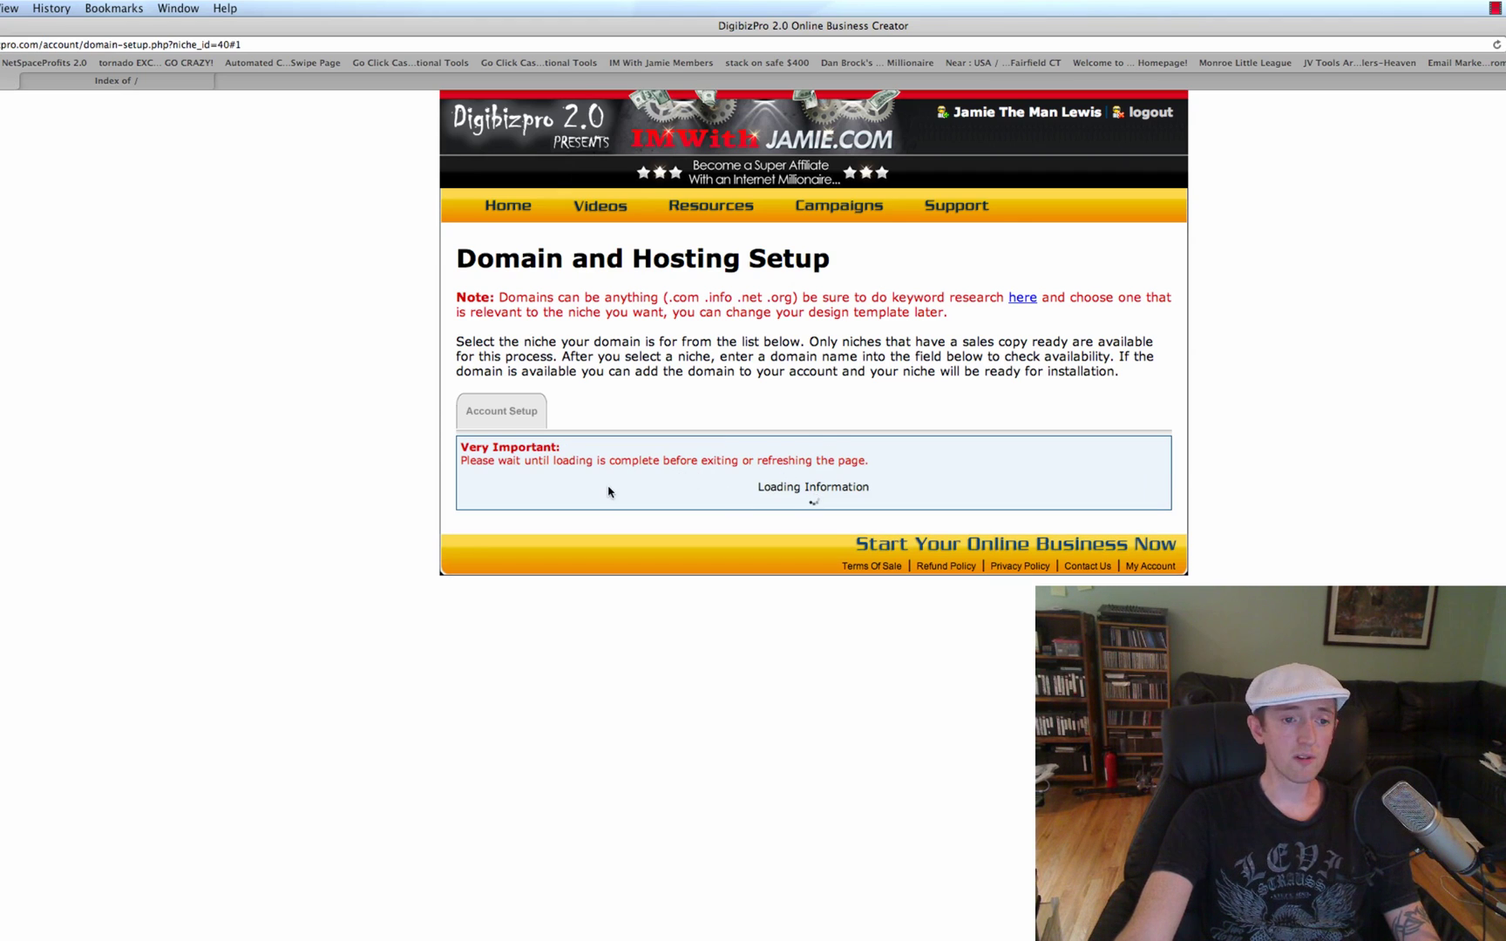
click(544, 523)
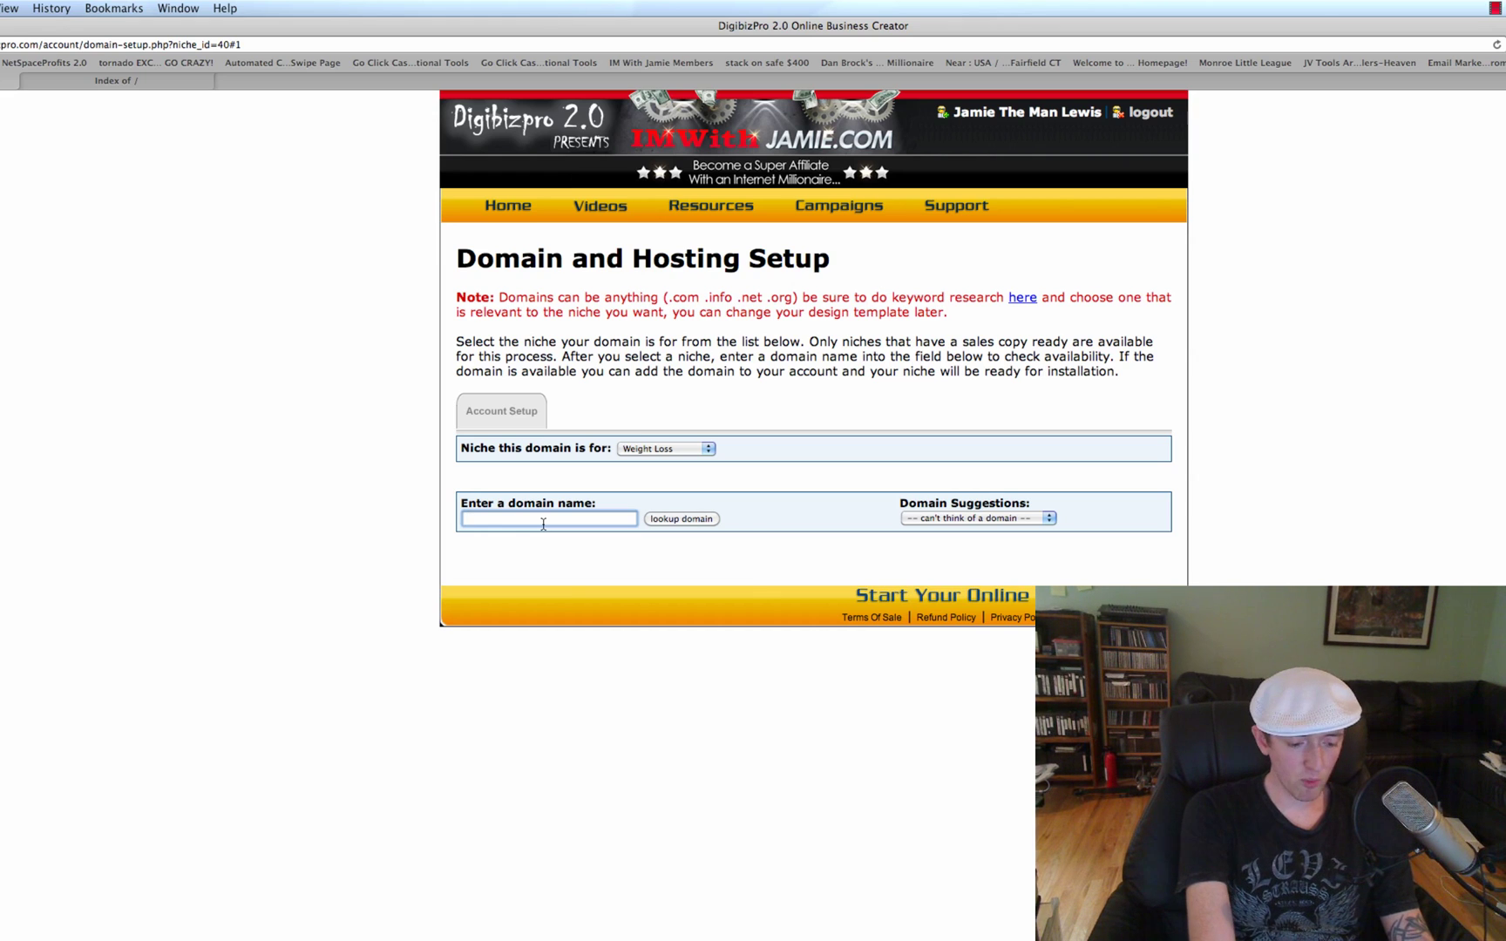
- Try typed domain names, then pick the suggested better-weight-loss-tips.net for the availability check
text(getagoodbody)
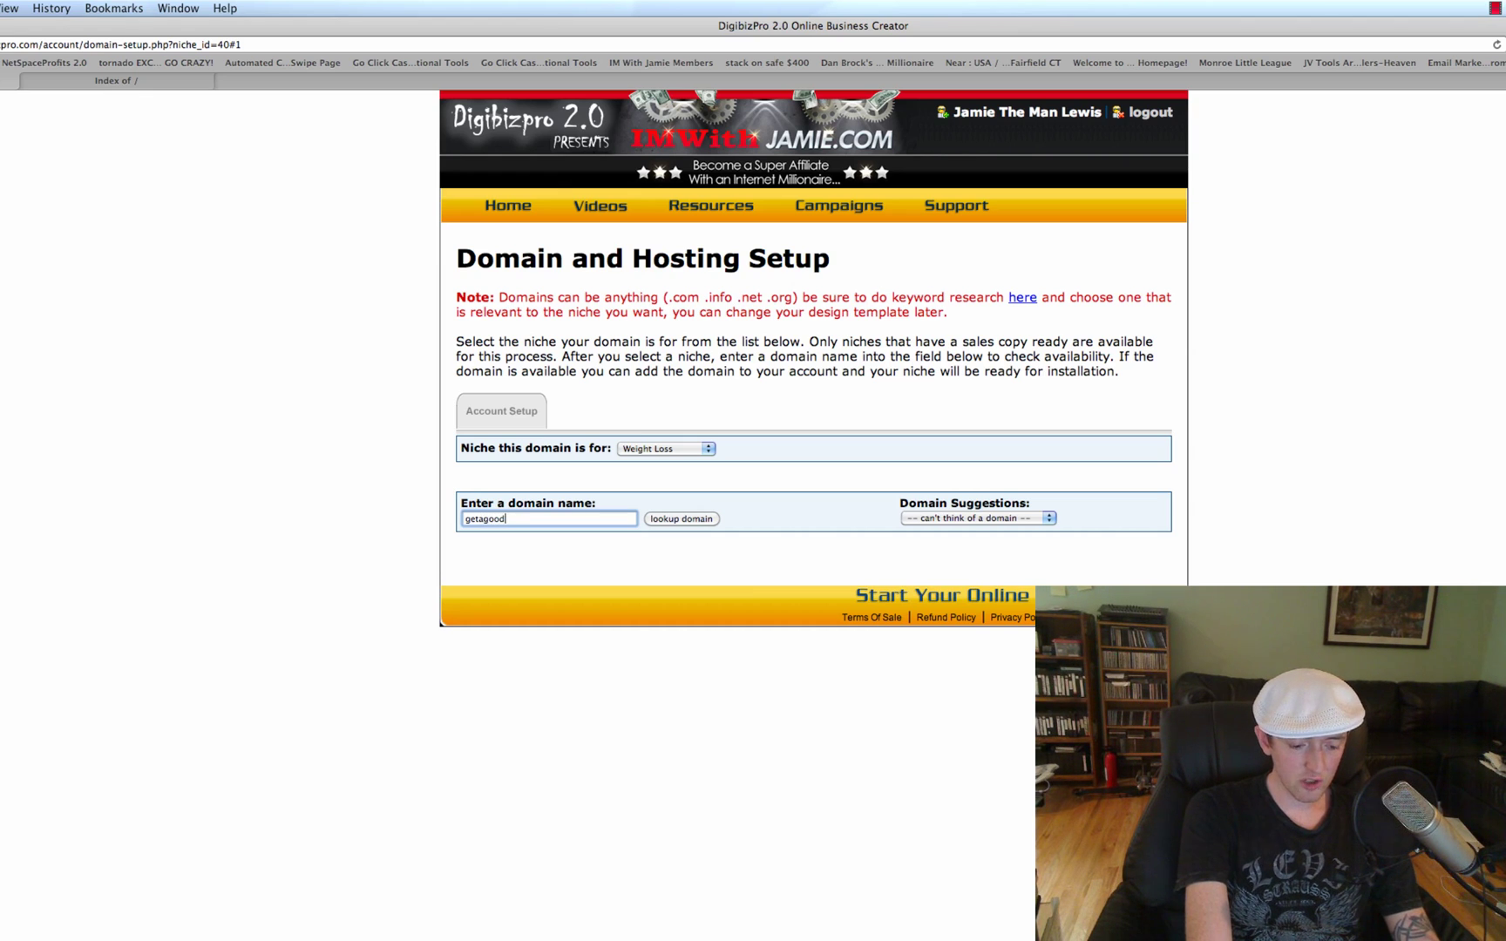
click(693, 520)
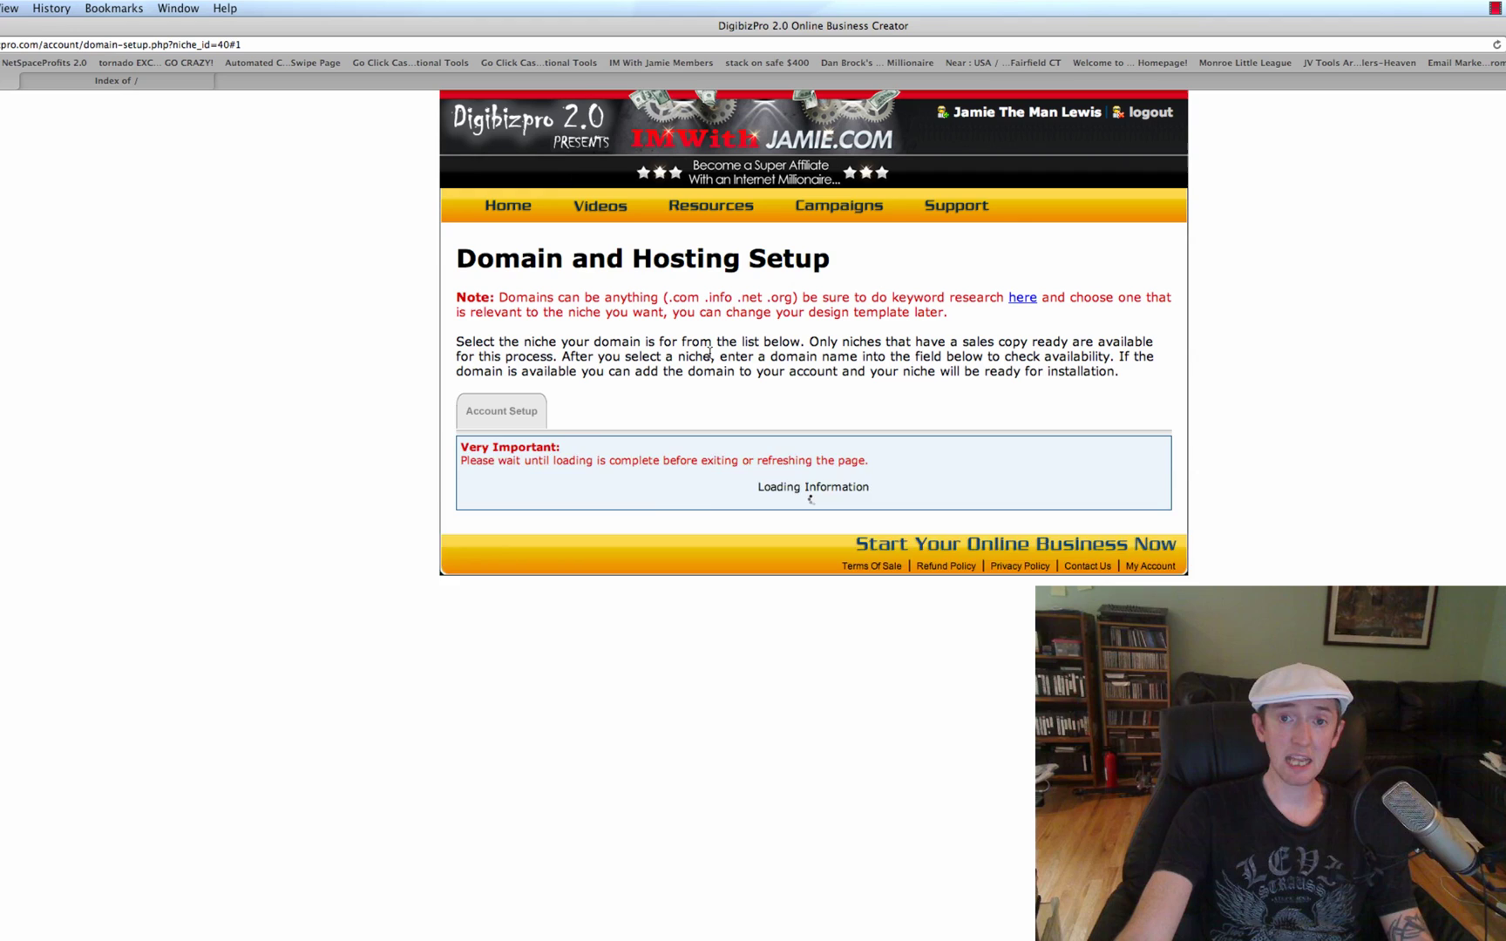
click(503, 519)
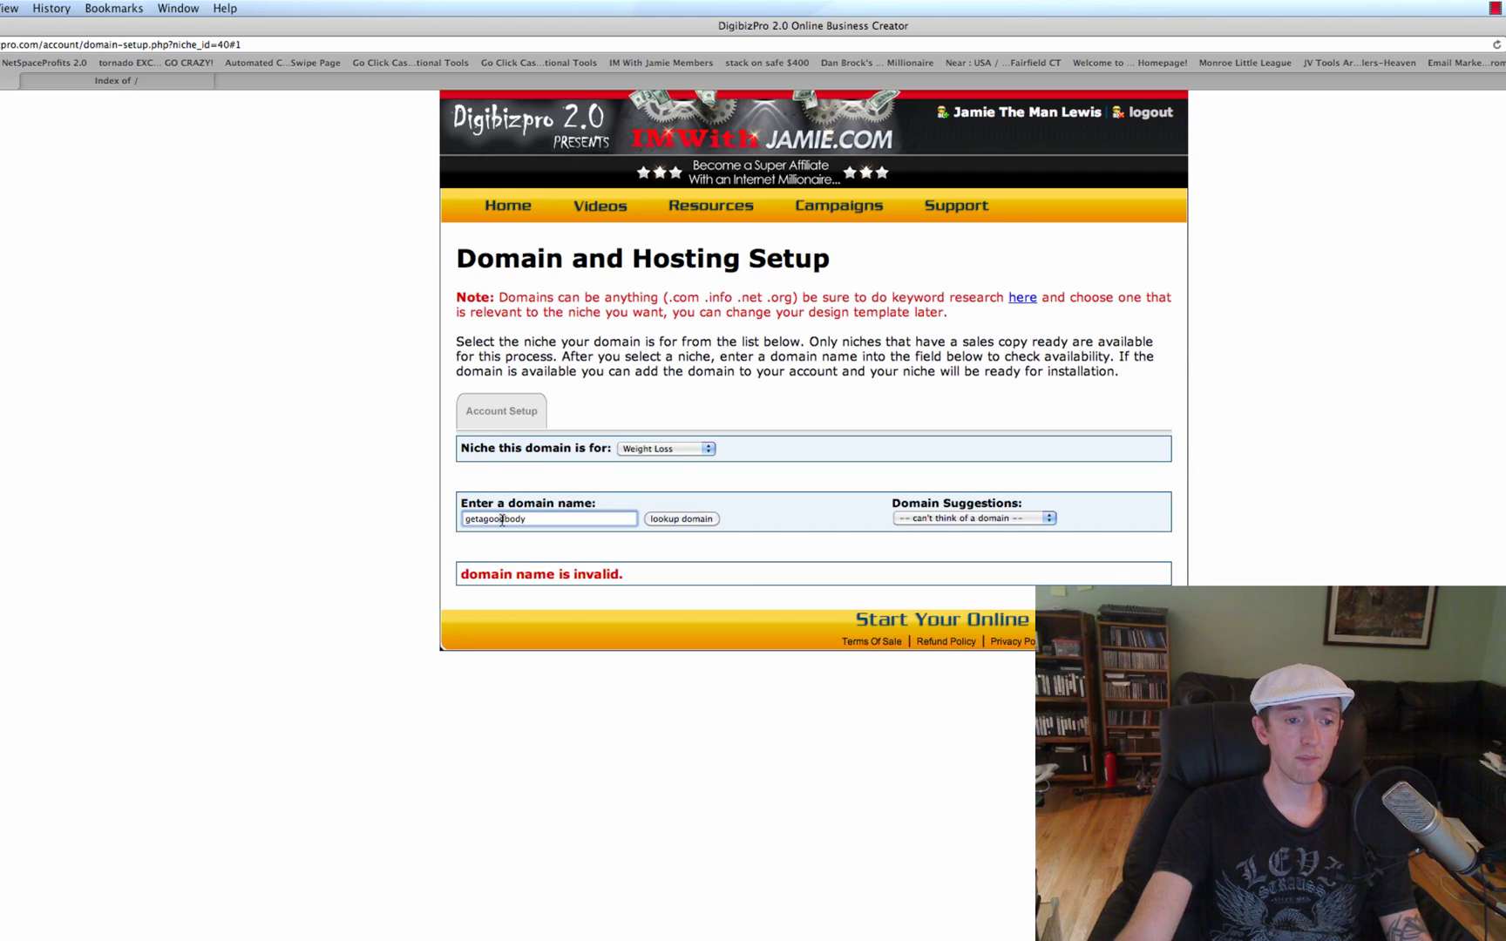
key(BackSpace)
key(BackSpace)
key(BackSpace)
key(BackSpace)
text(s)
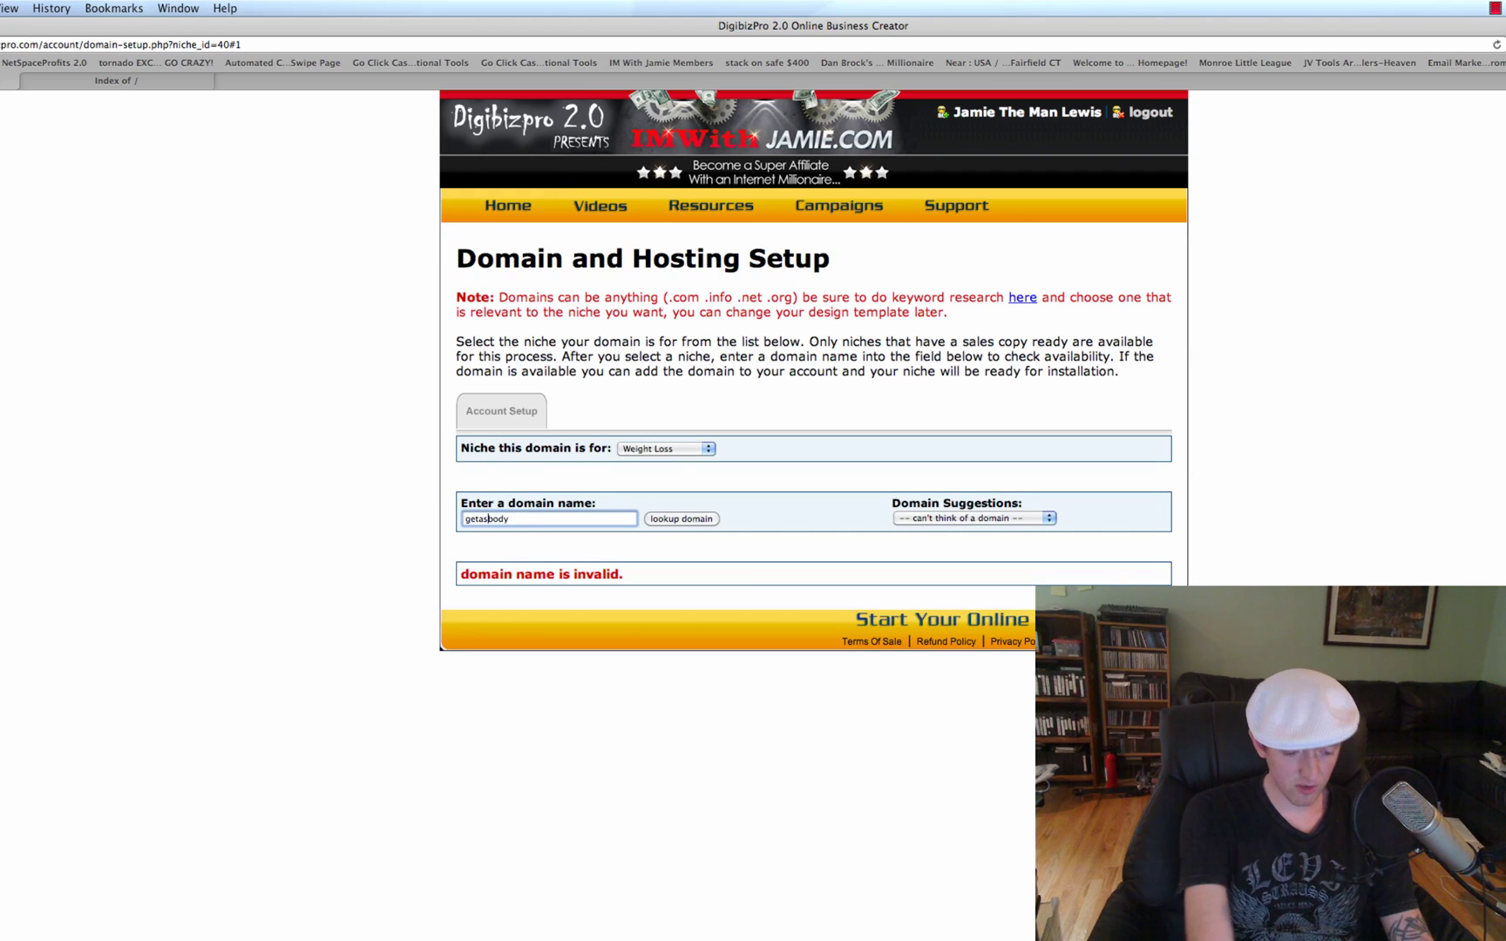
text(tuped)
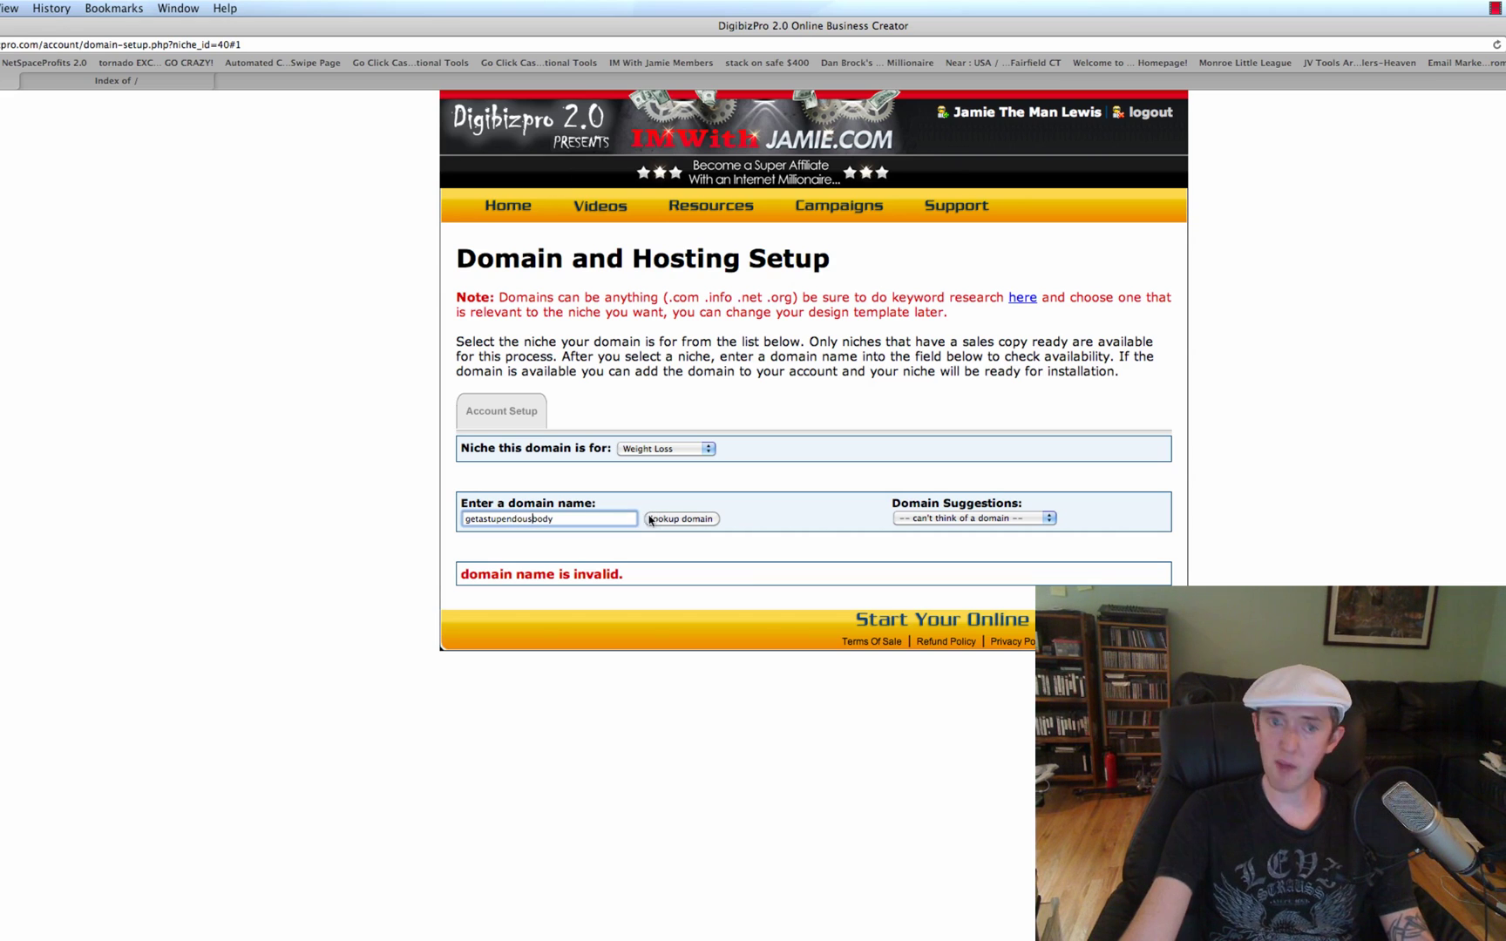
click(680, 519)
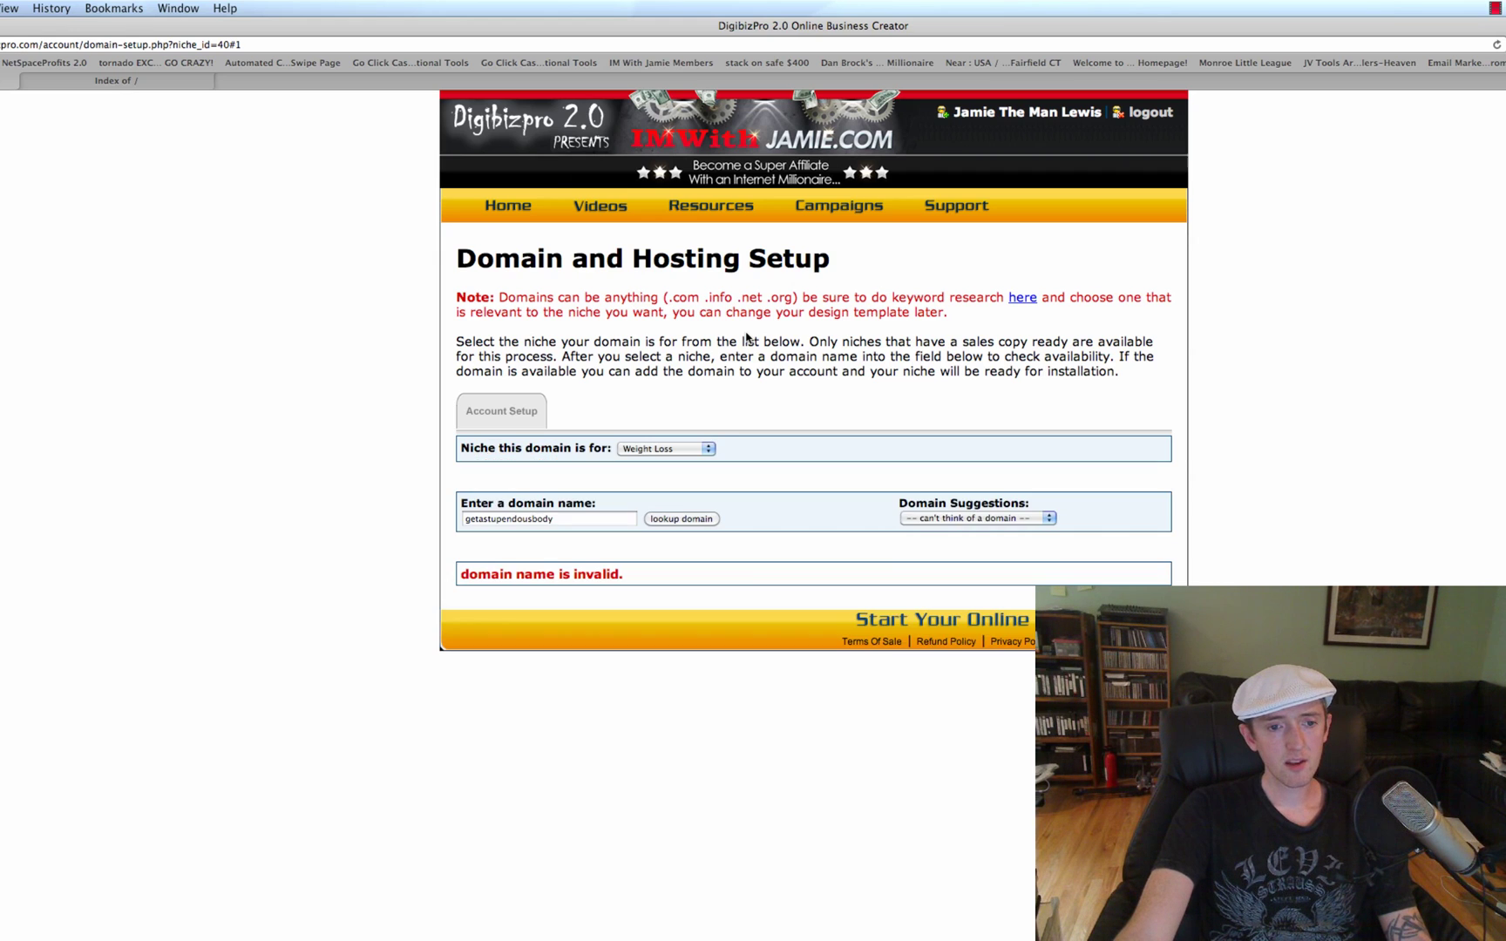
click(972, 521)
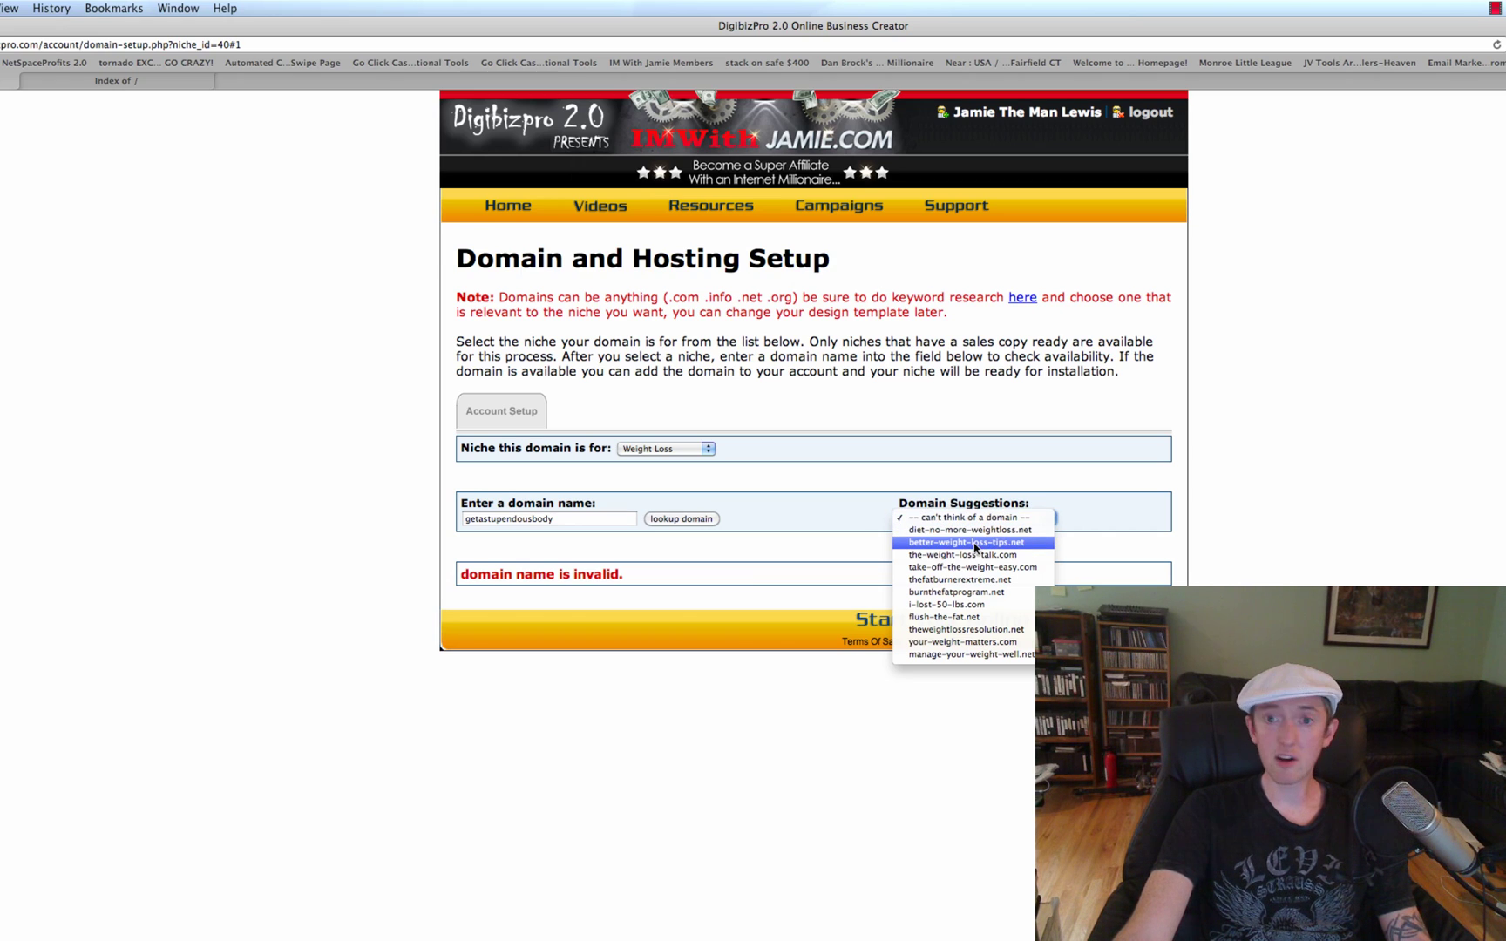
click(974, 544)
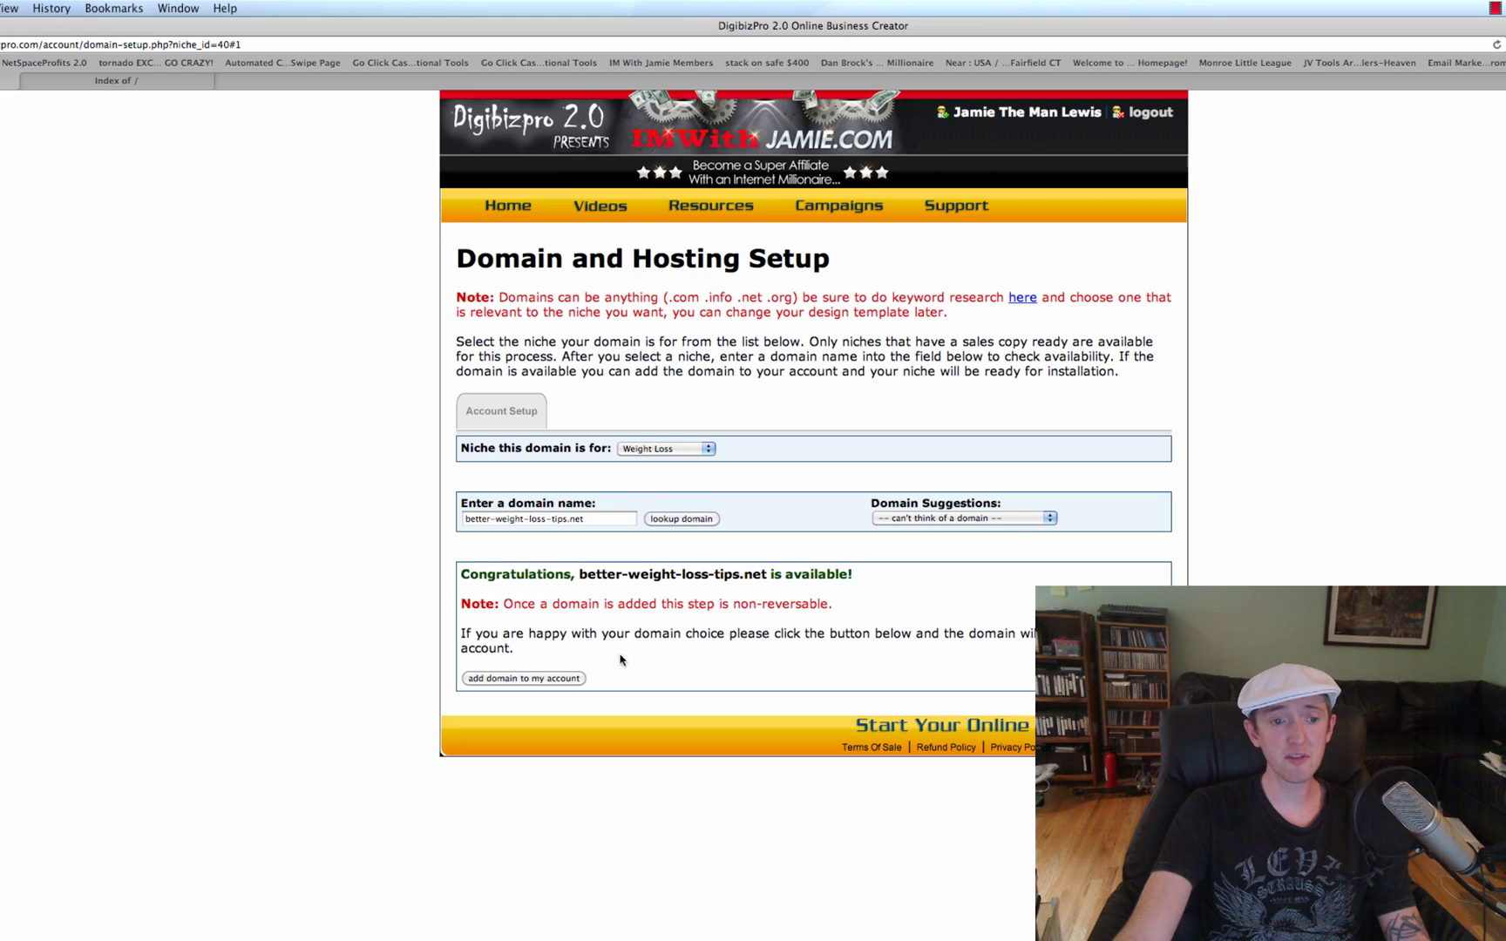
- Add better-weight-loss-tips.net to the account
click(508, 679)
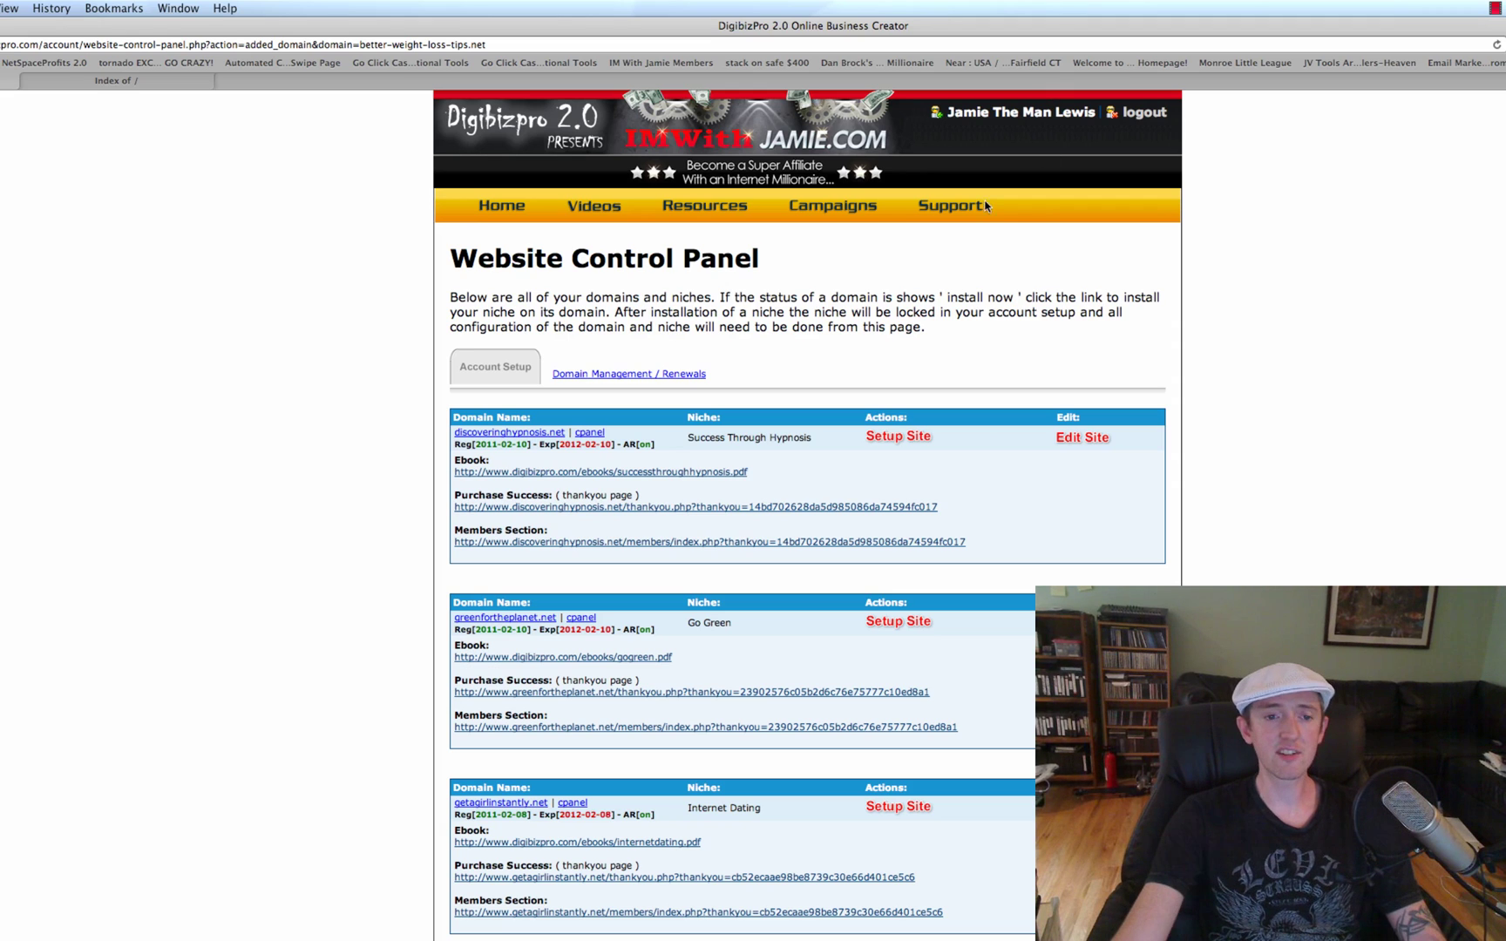
- Edit the discoveringhypnosis.net sales copy, replacing the ATTENTION: label with THIS IS THE BOMB:
click(1082, 437)
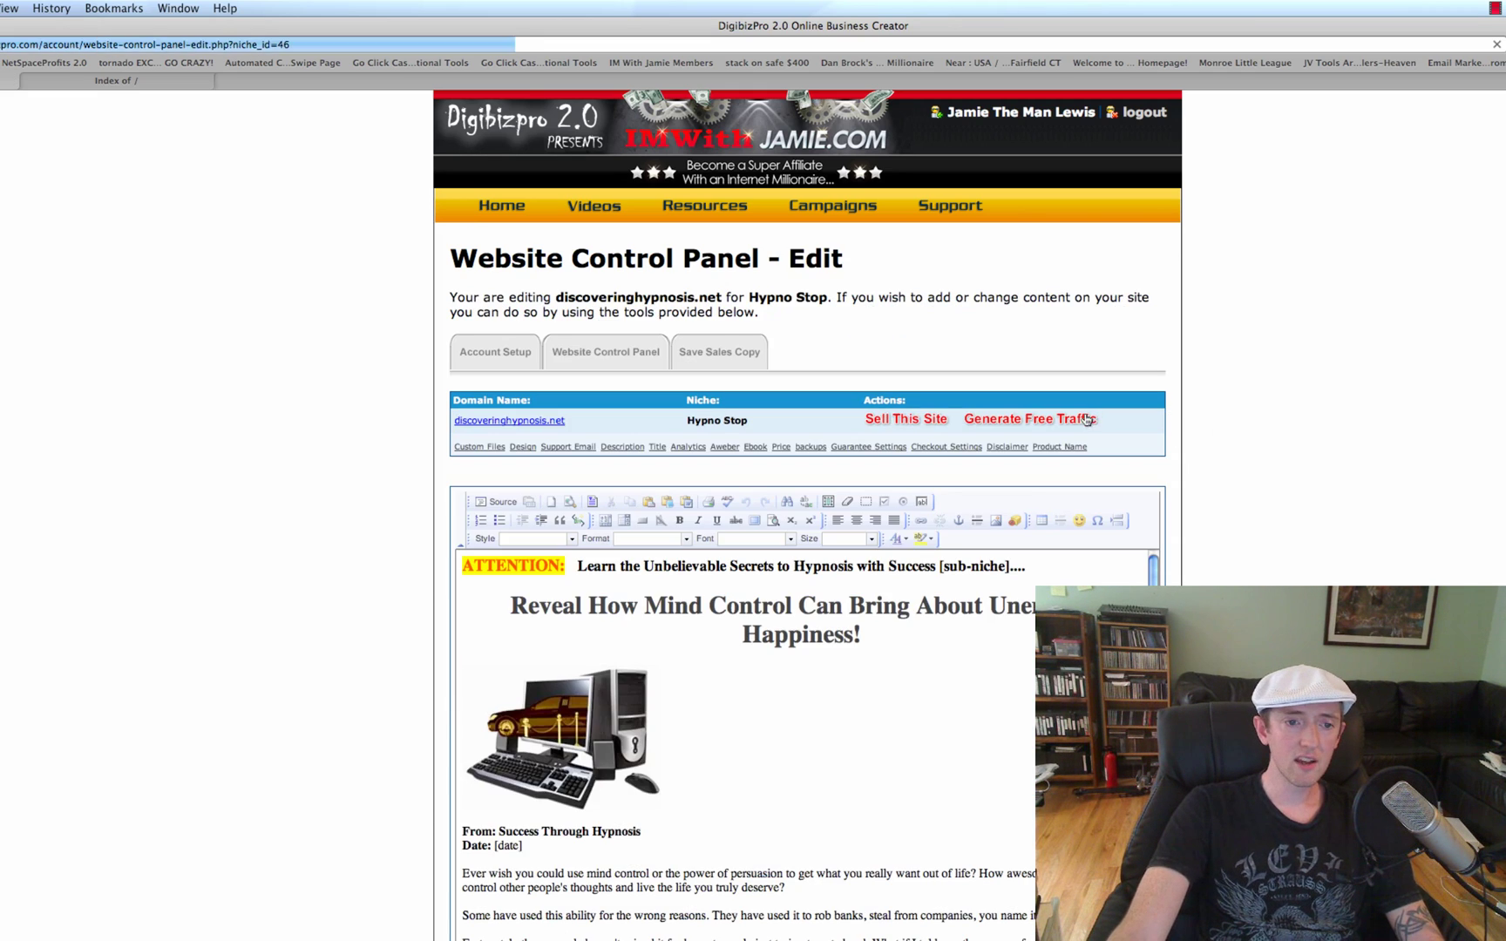
drag(862, 636, 468, 567)
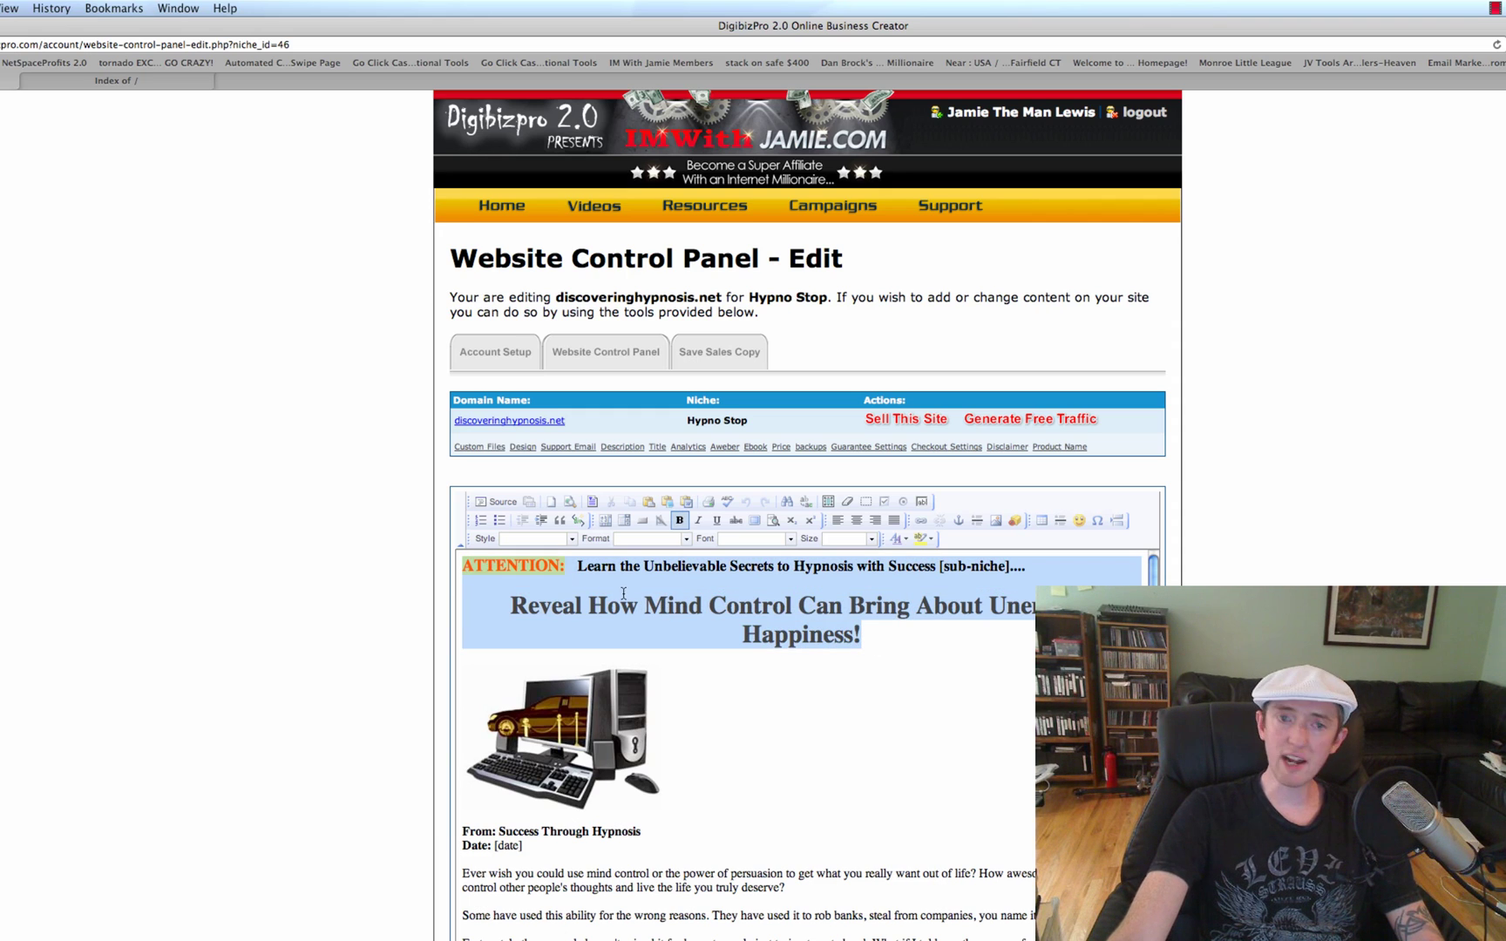
click(495, 569)
drag(468, 566, 567, 569)
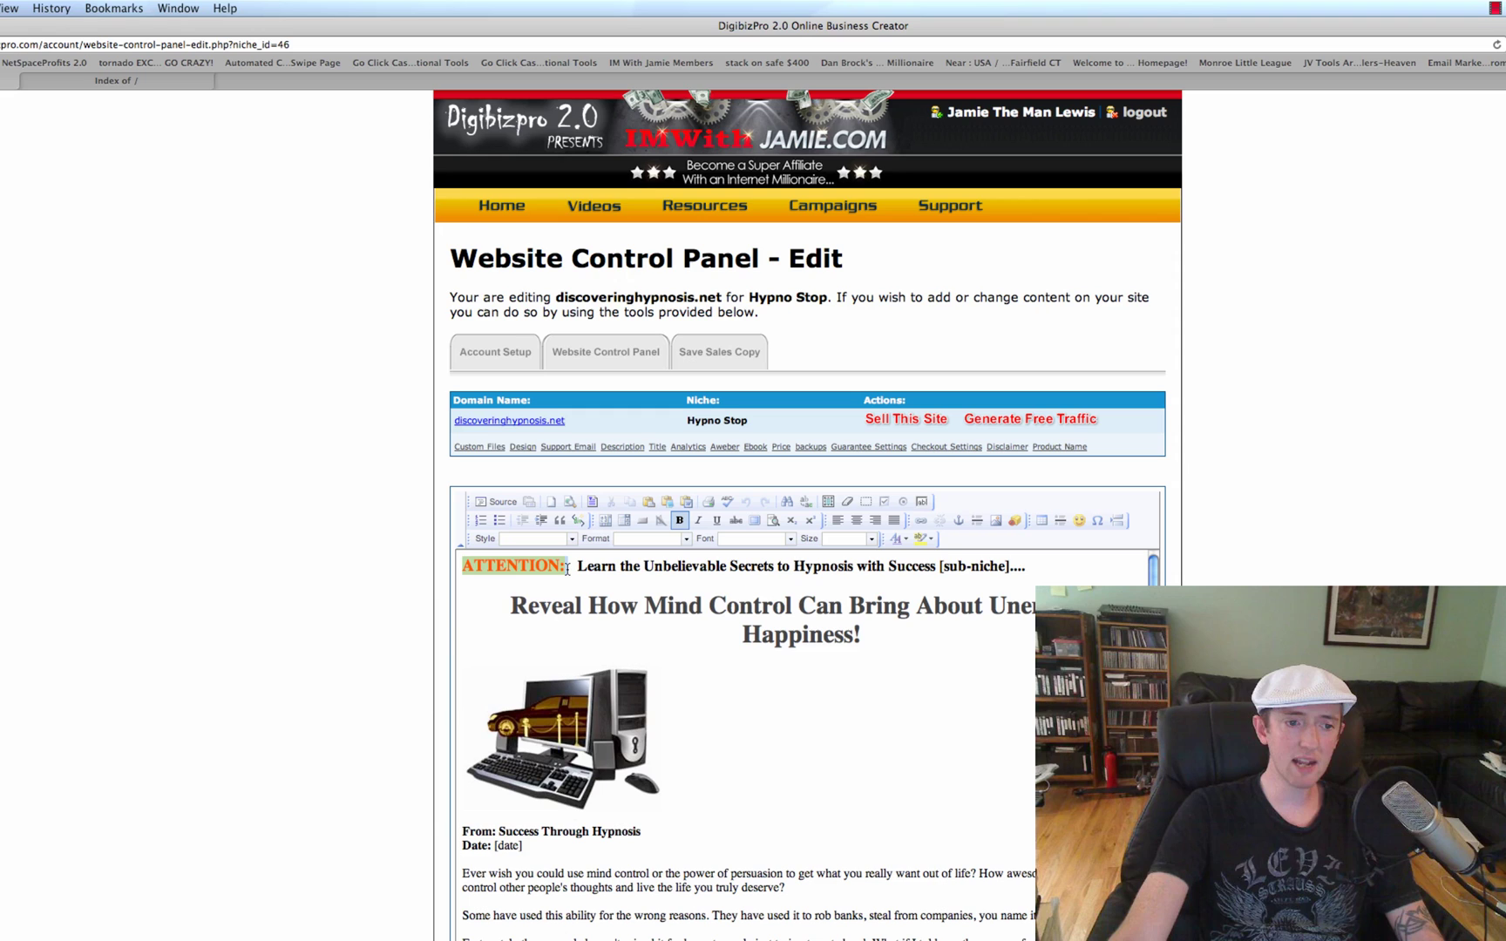
text(THIS IS )
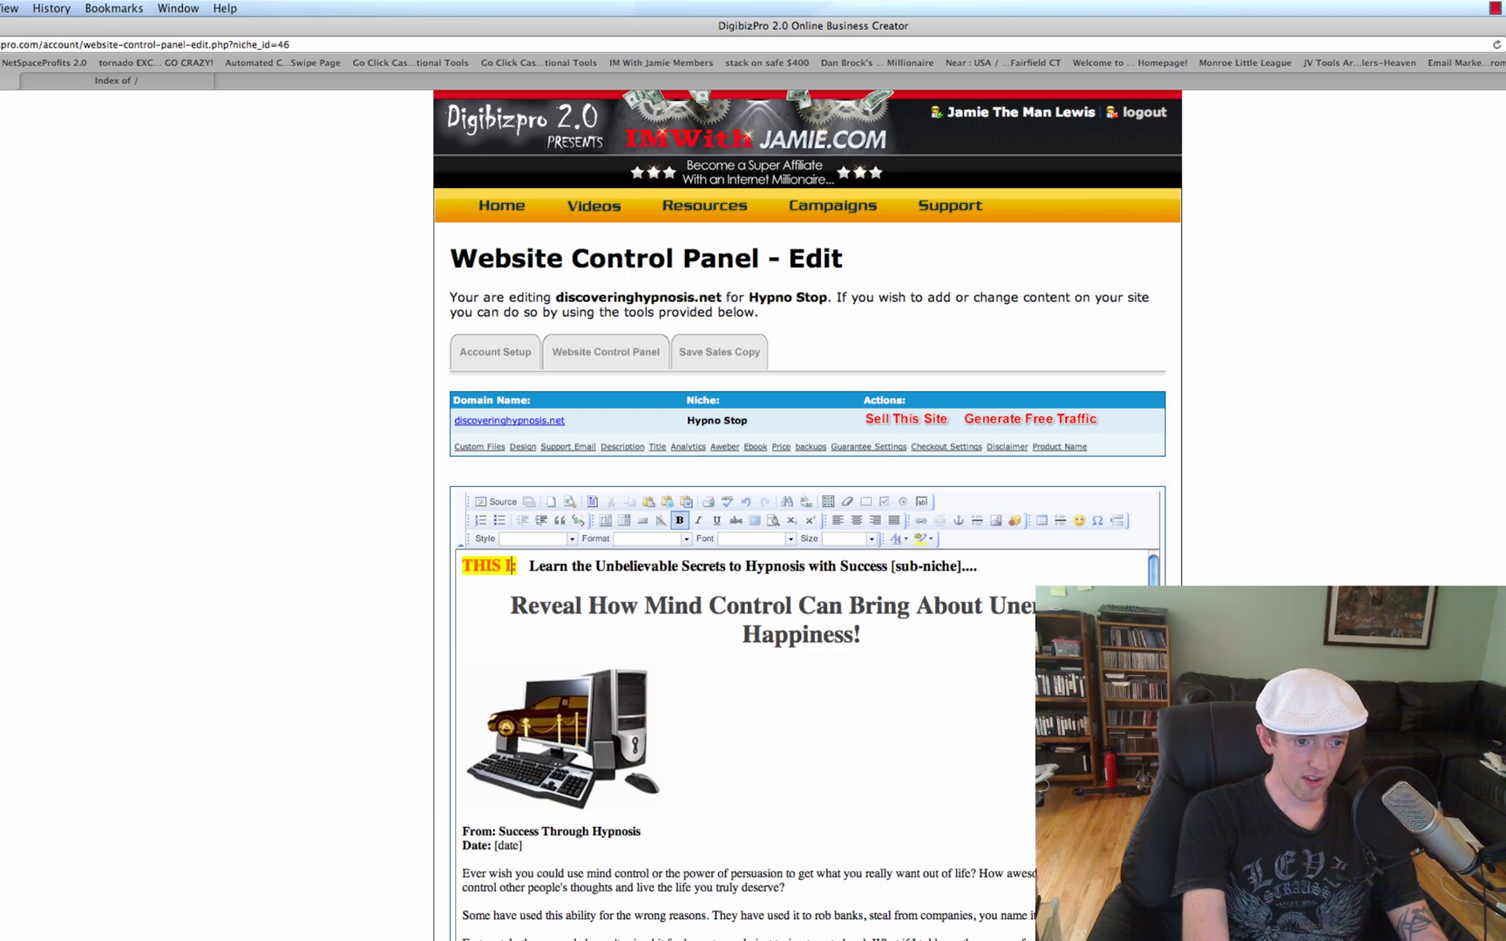
text(THE BON)
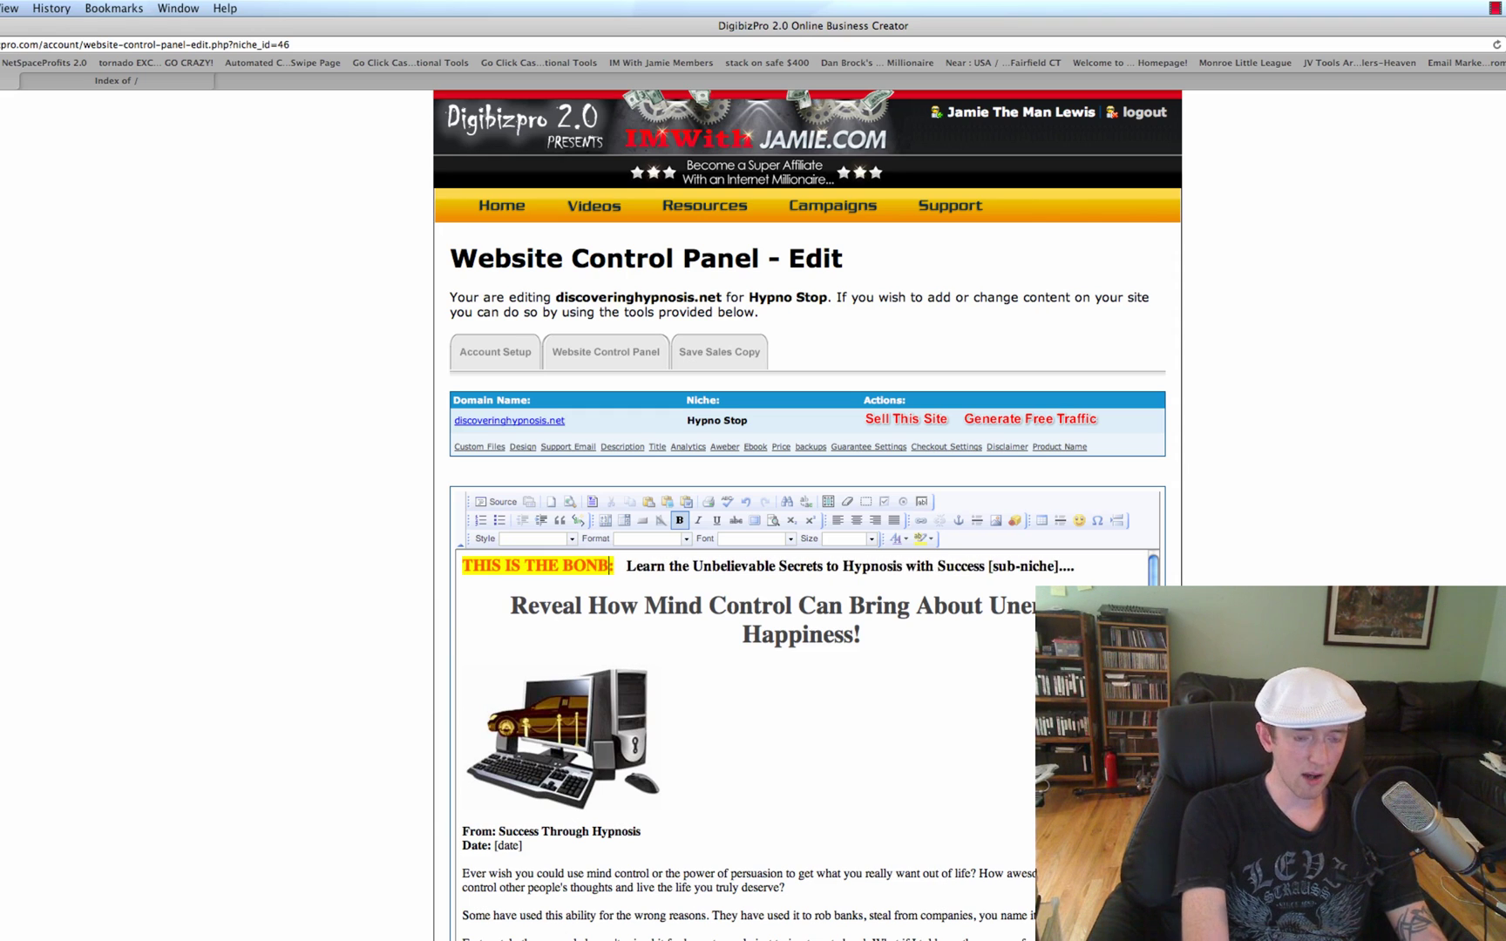
key(BackSpace)
text(MB)
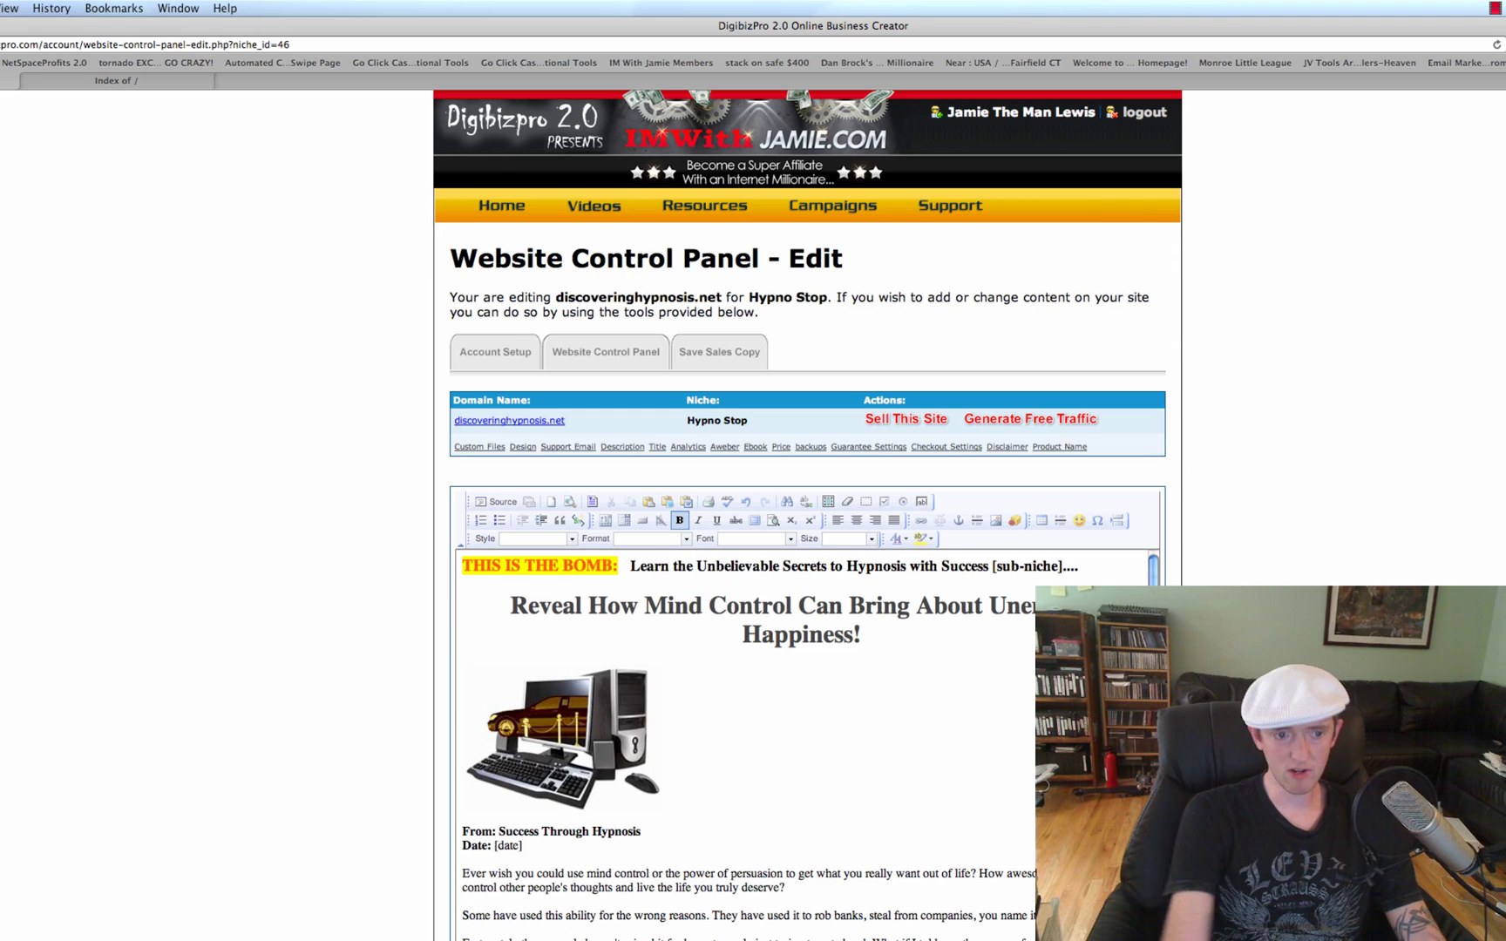
- Review the rest of the edited sales copy and save it
click(616, 668)
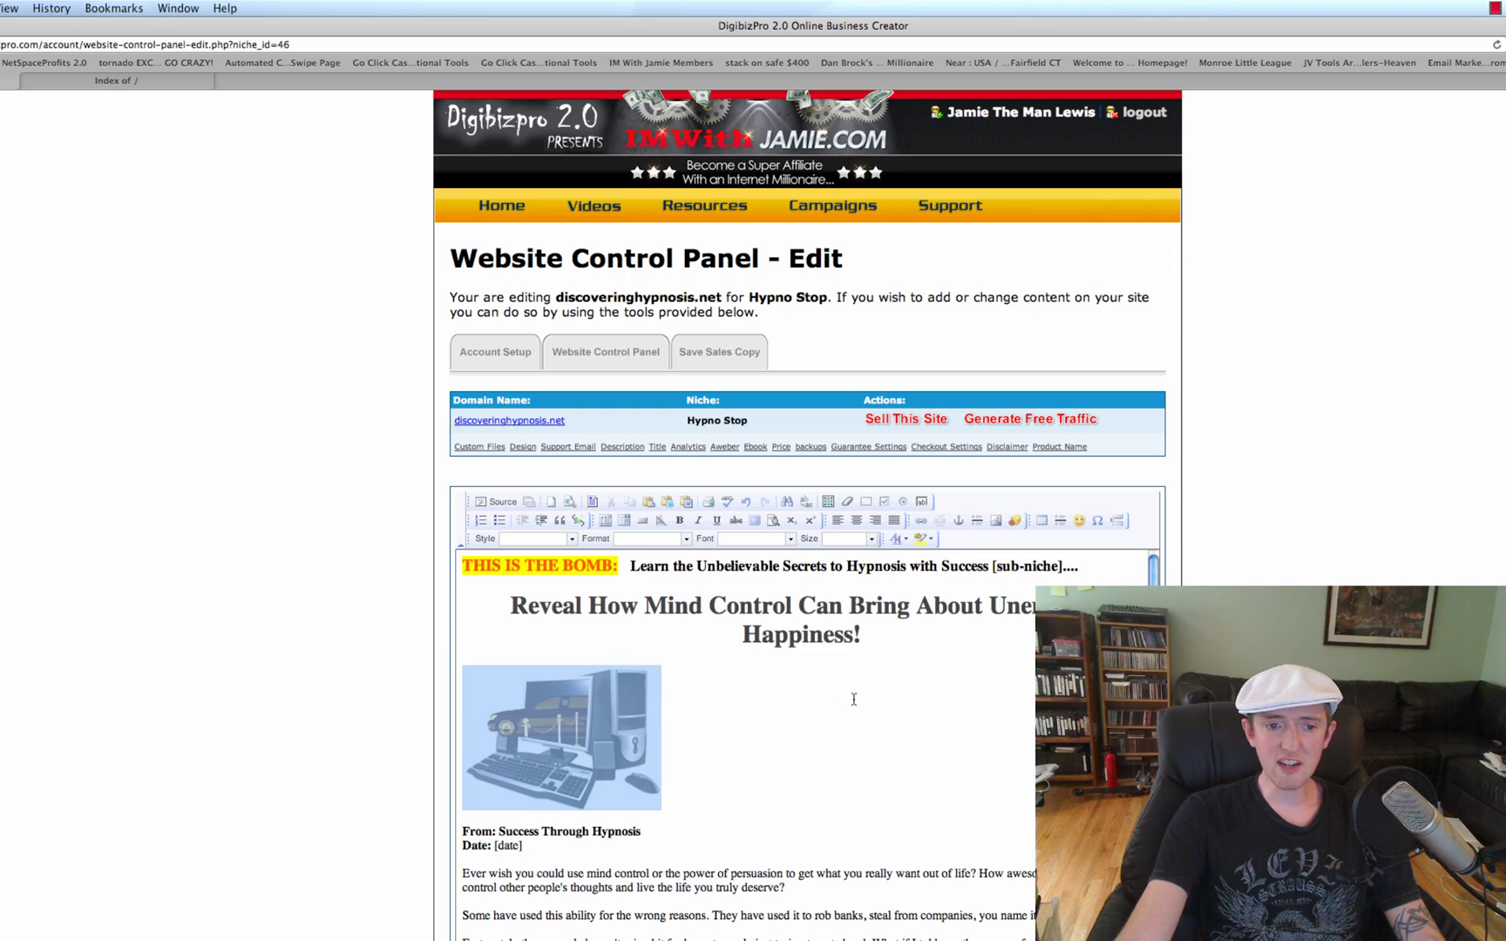
click(1021, 637)
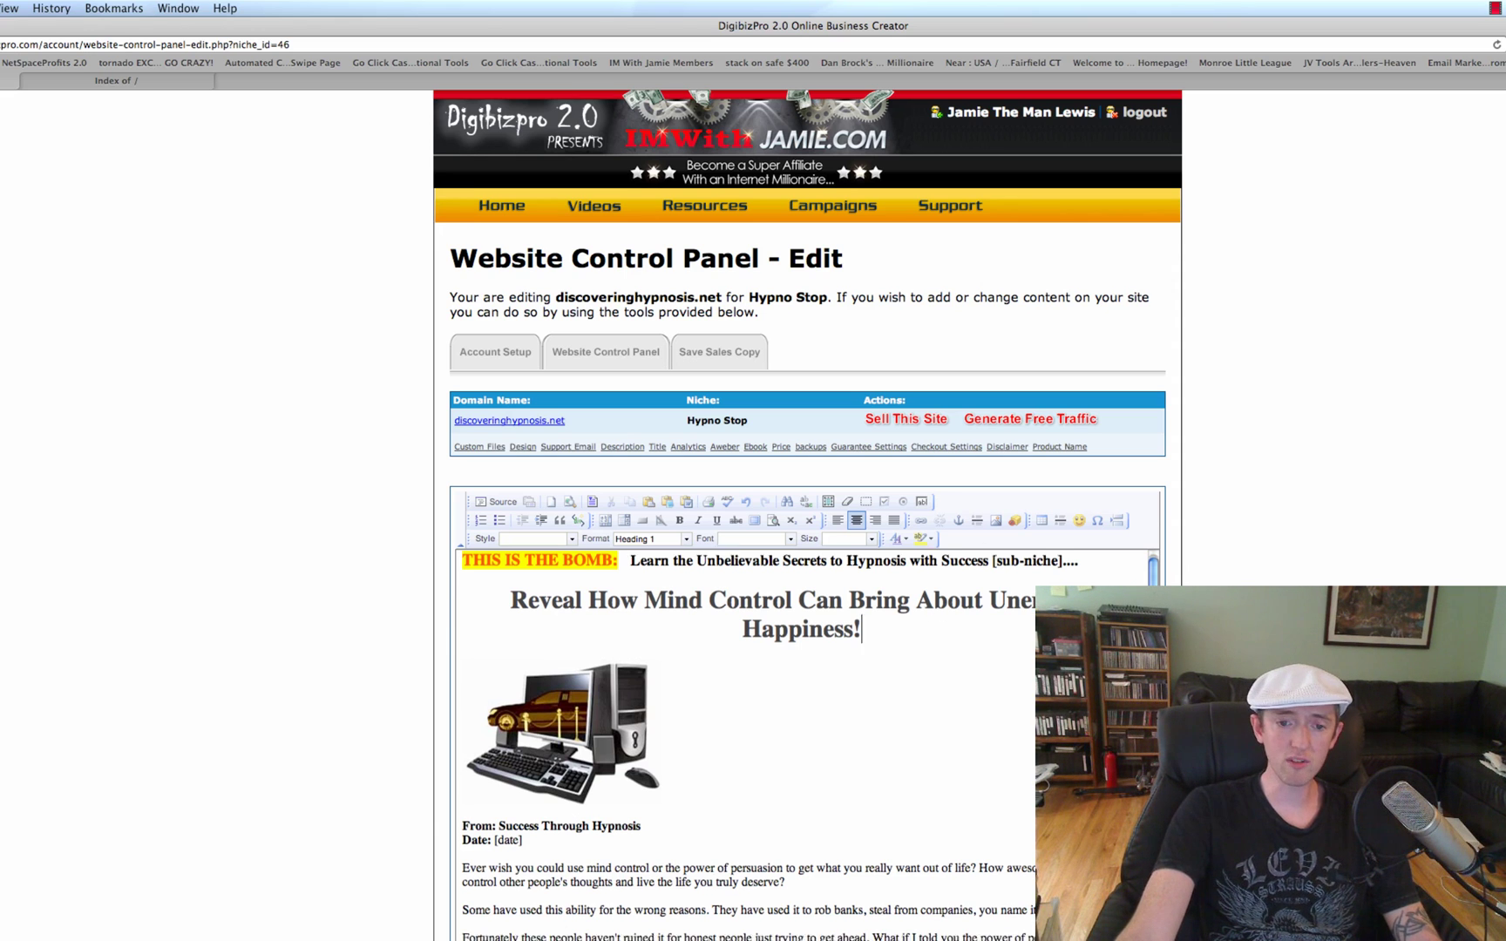
scroll(801, 741, down, 8)
scroll(802, 740, down, 3)
scroll(802, 741, up, 11)
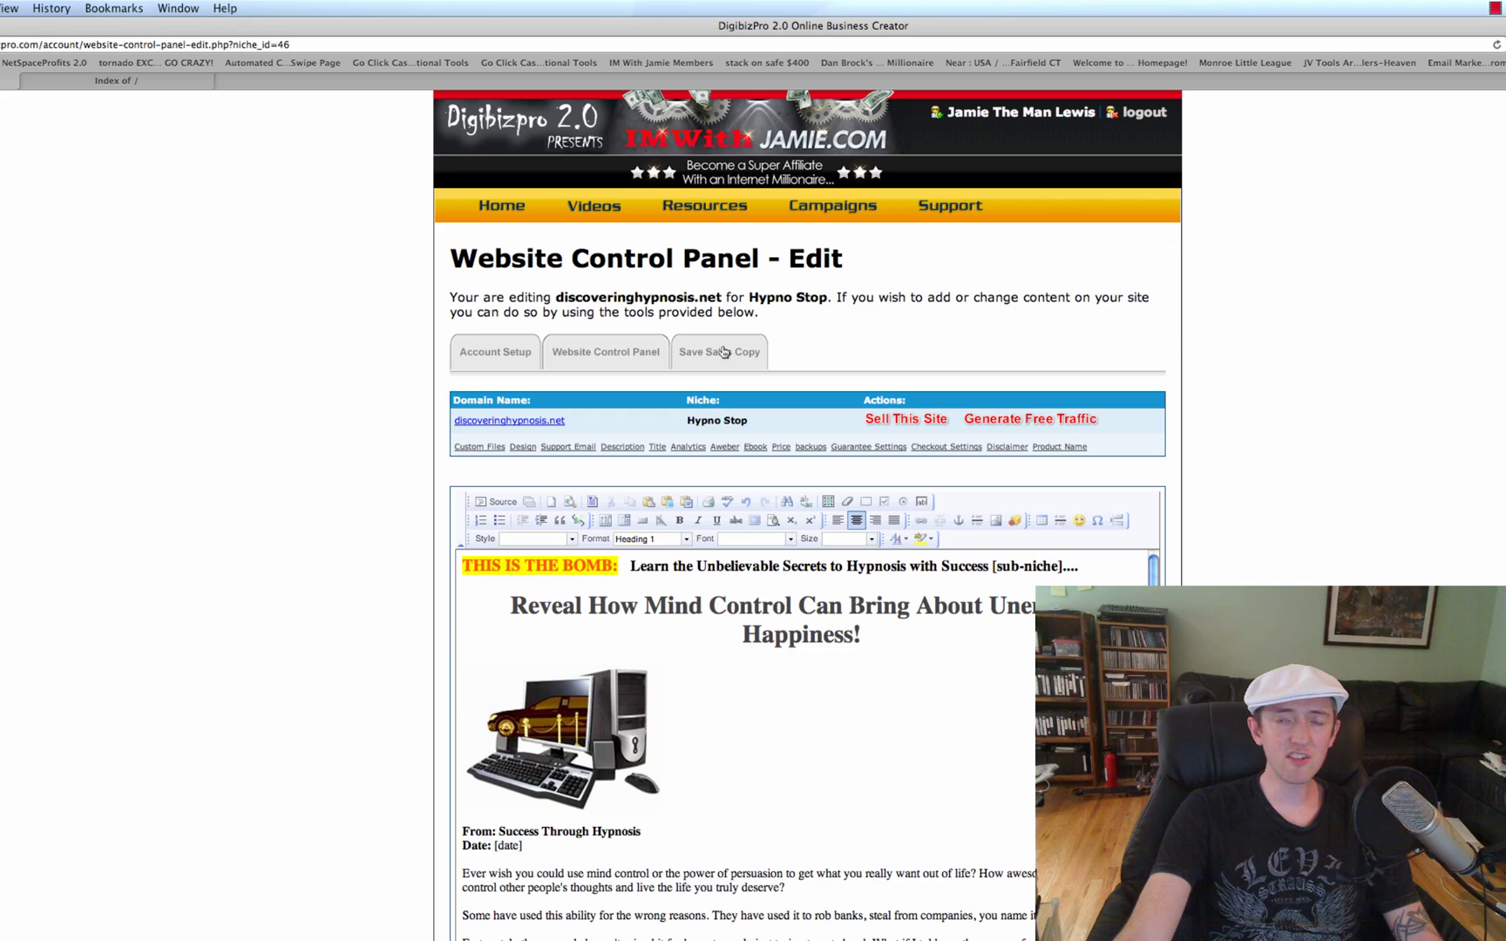
click(752, 350)
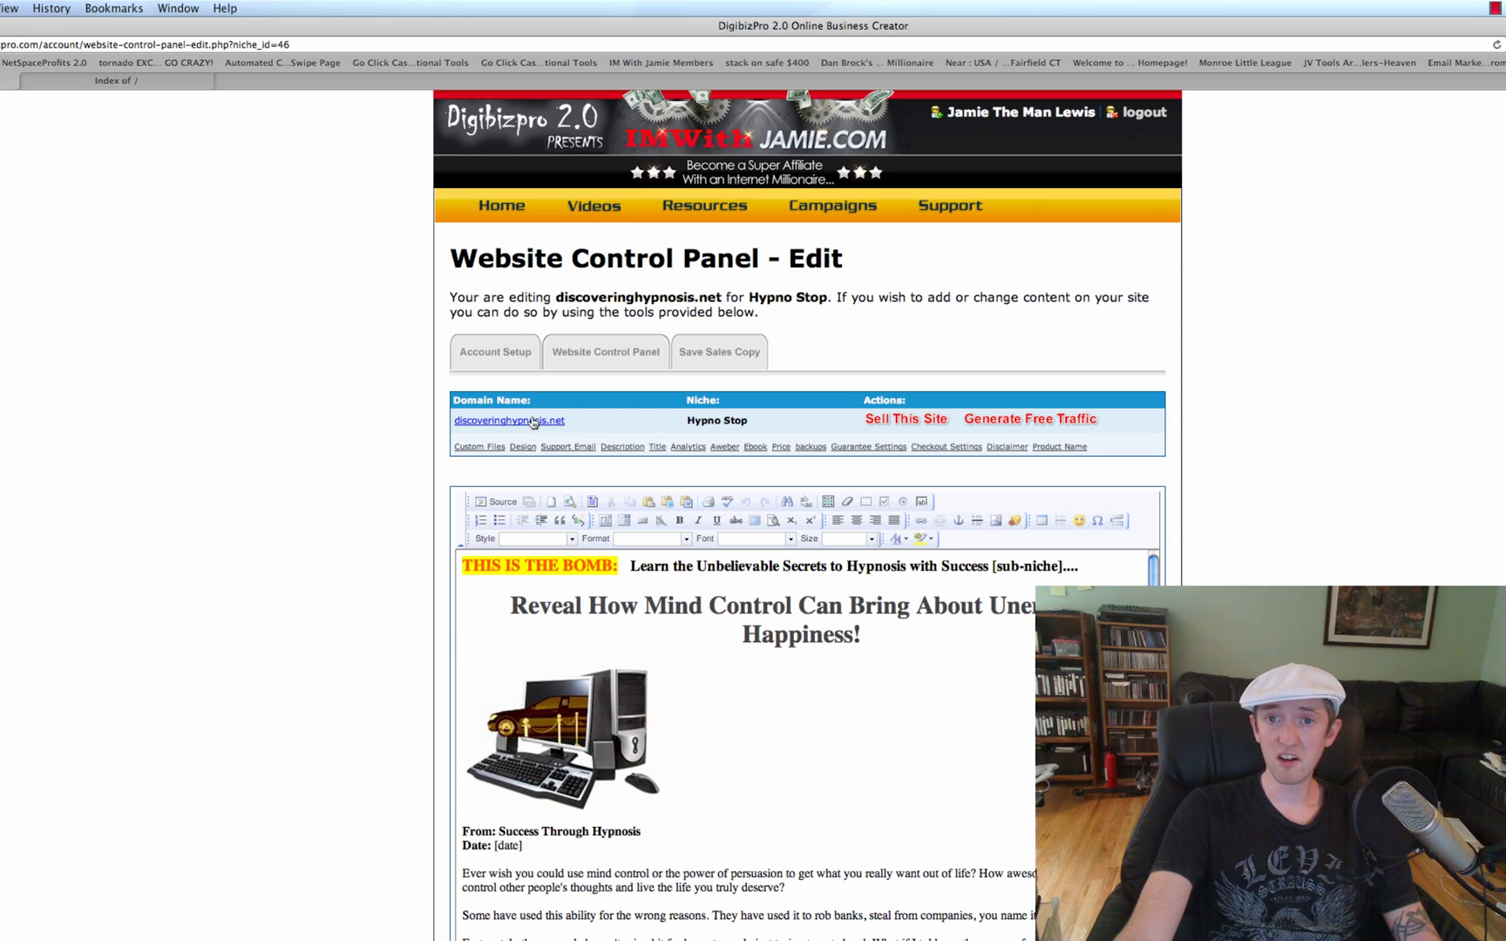
- Preview the live discoveringhypnosis.net site, close the preview tabs, and return to Account Home
click(514, 422)
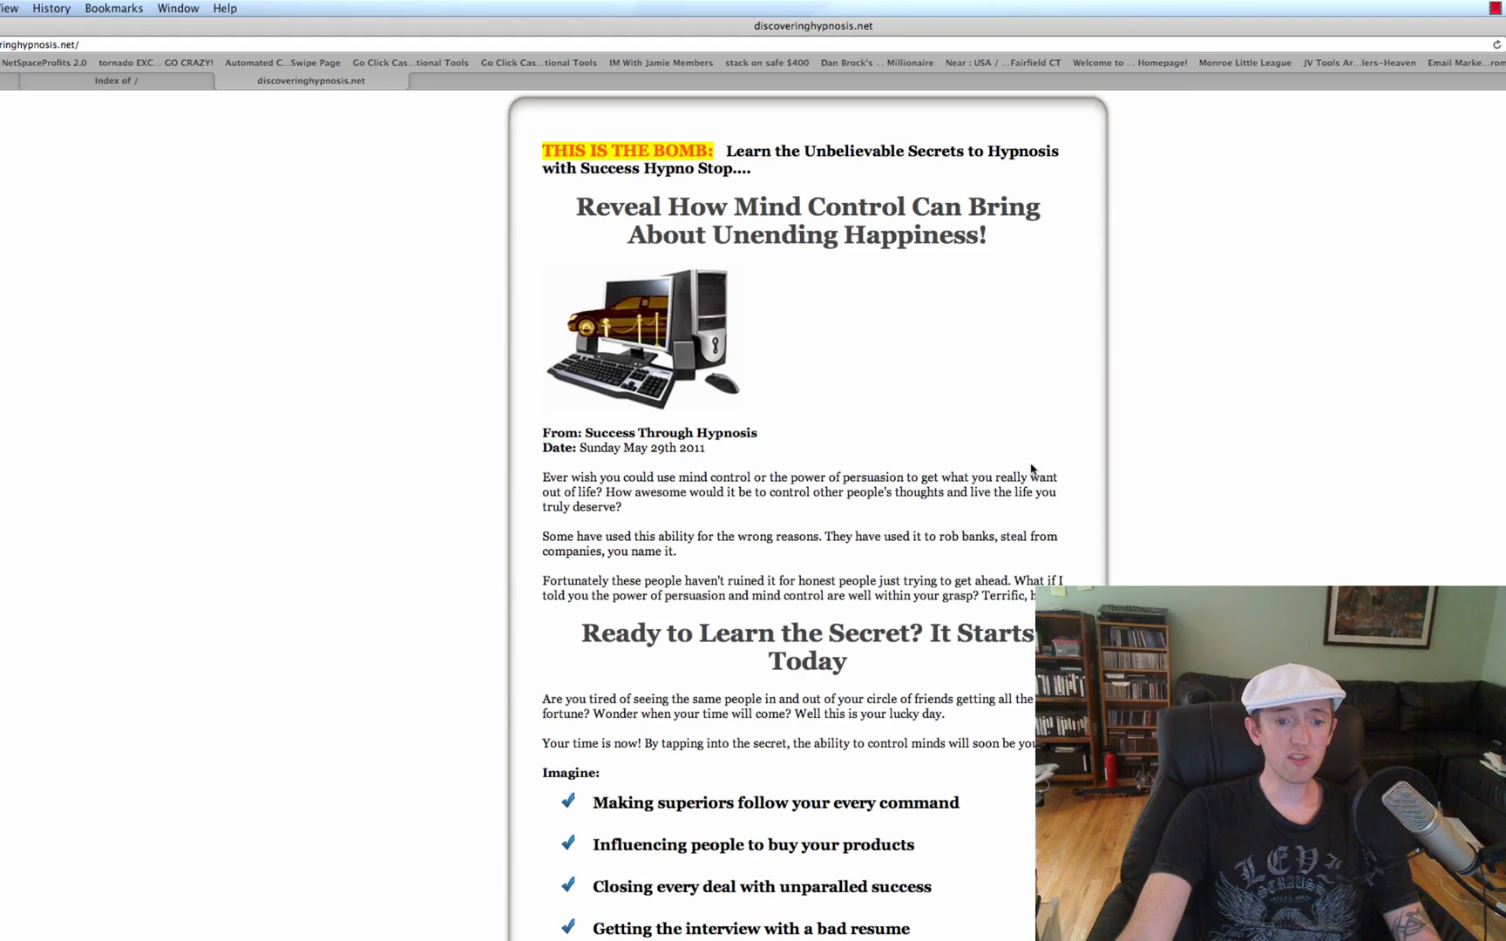
click(225, 82)
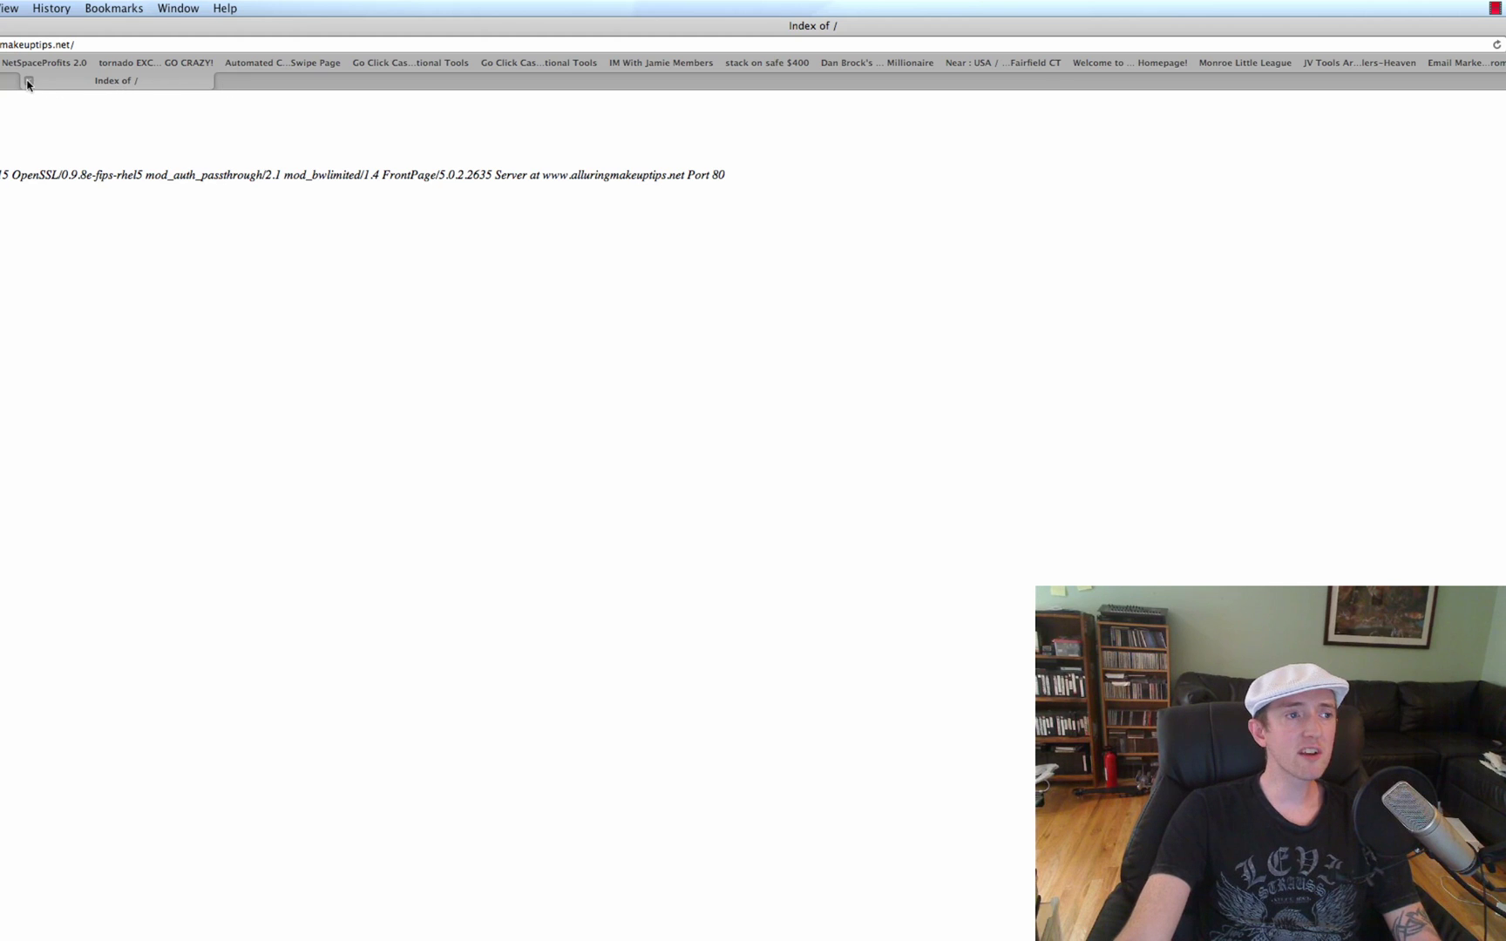
click(29, 82)
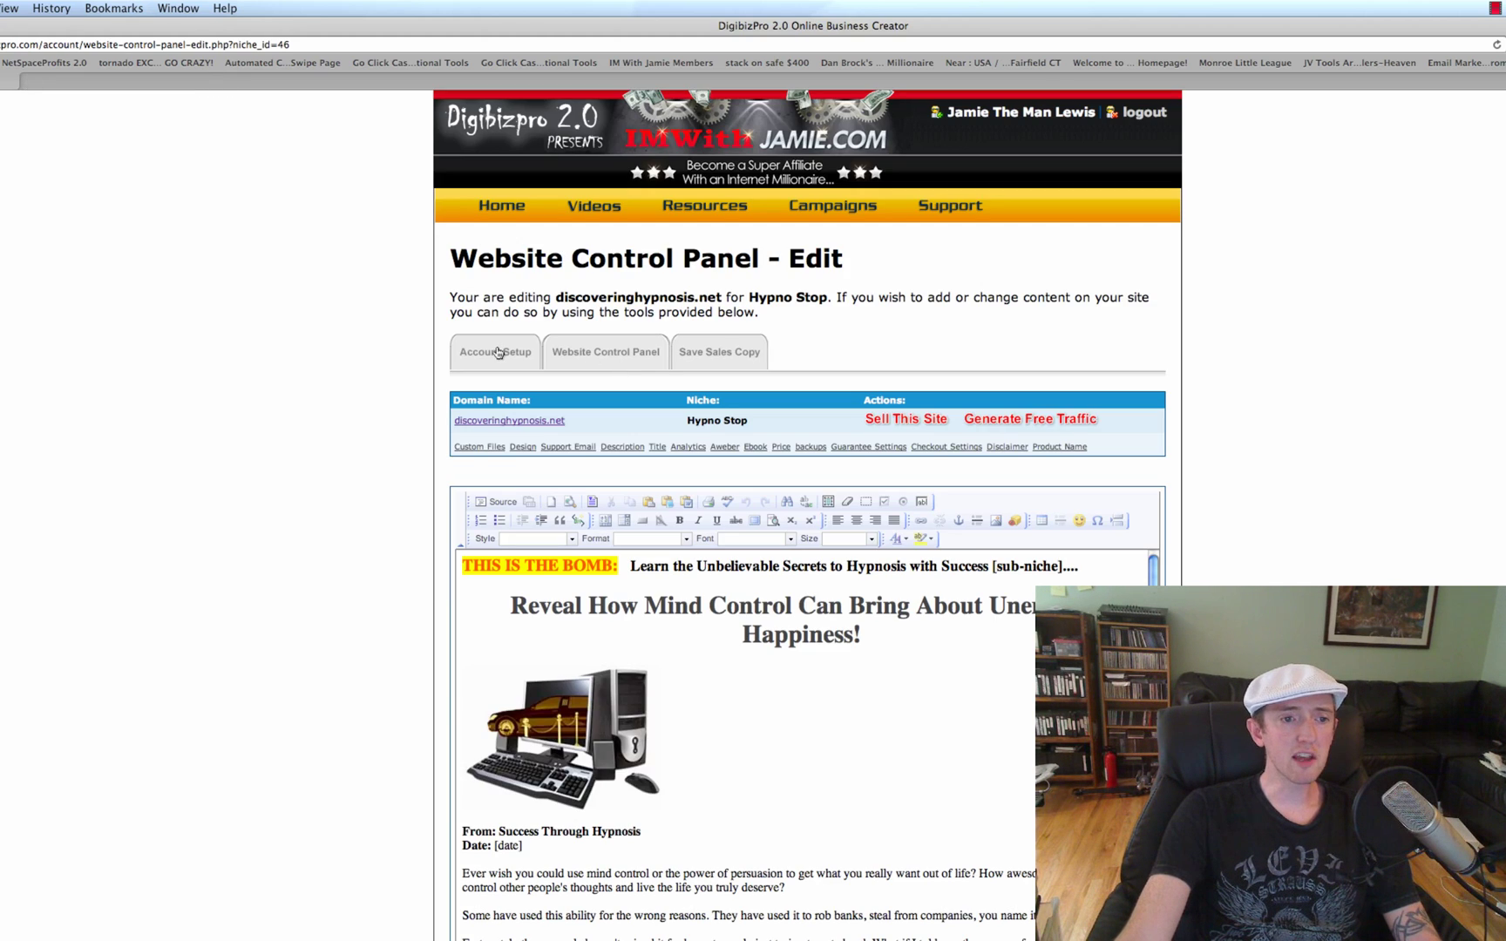
click(637, 341)
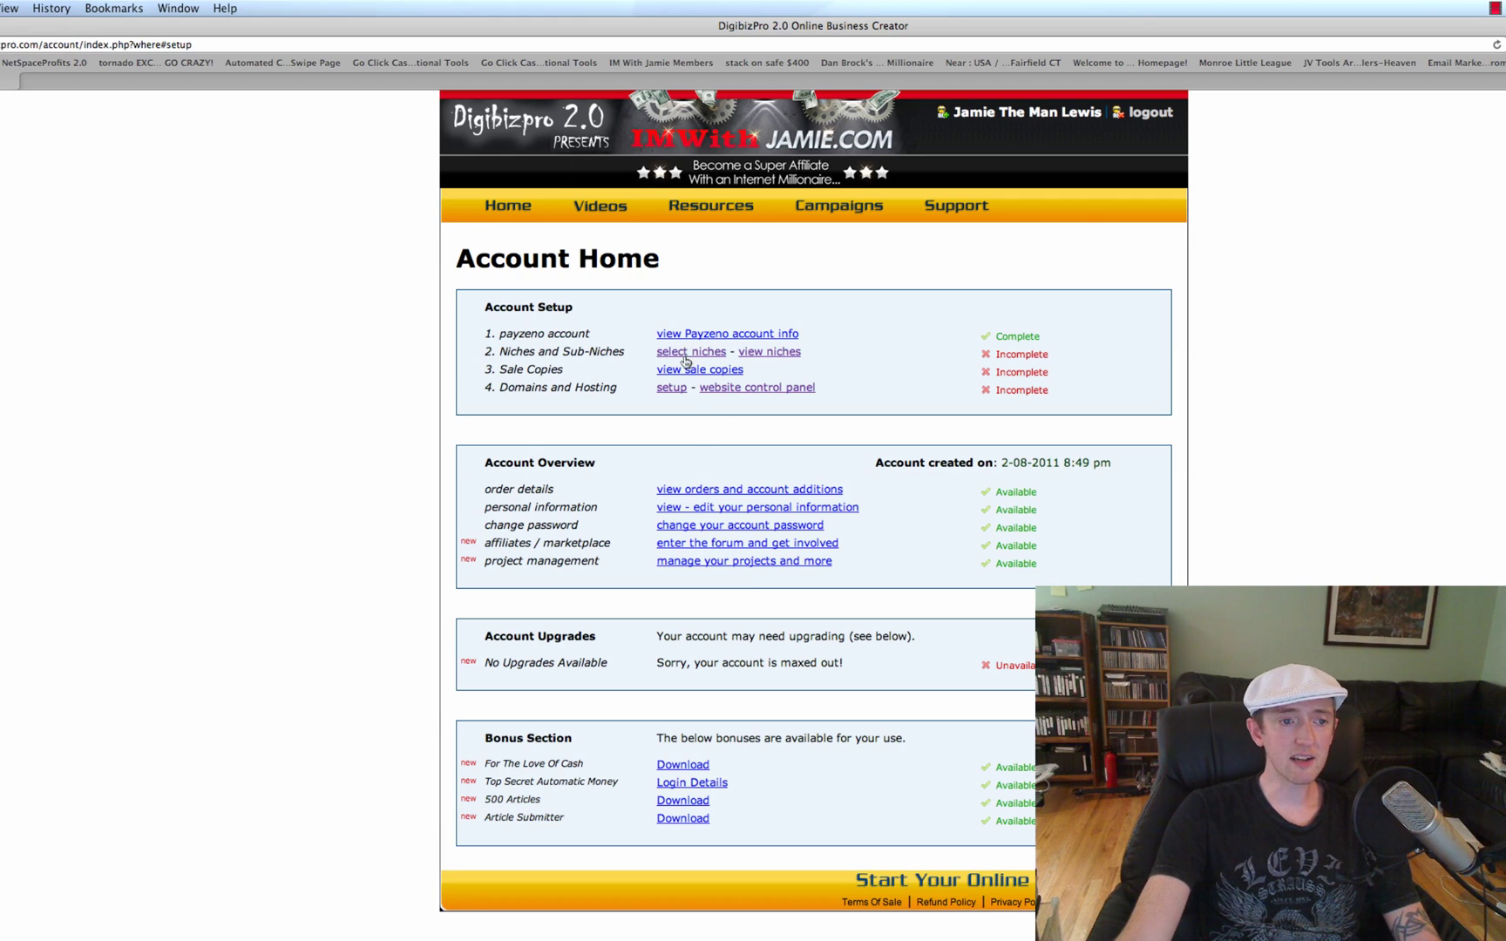
- Open the Website Control Panel domain list and view the greenfortheplanet.net example site
click(828, 389)
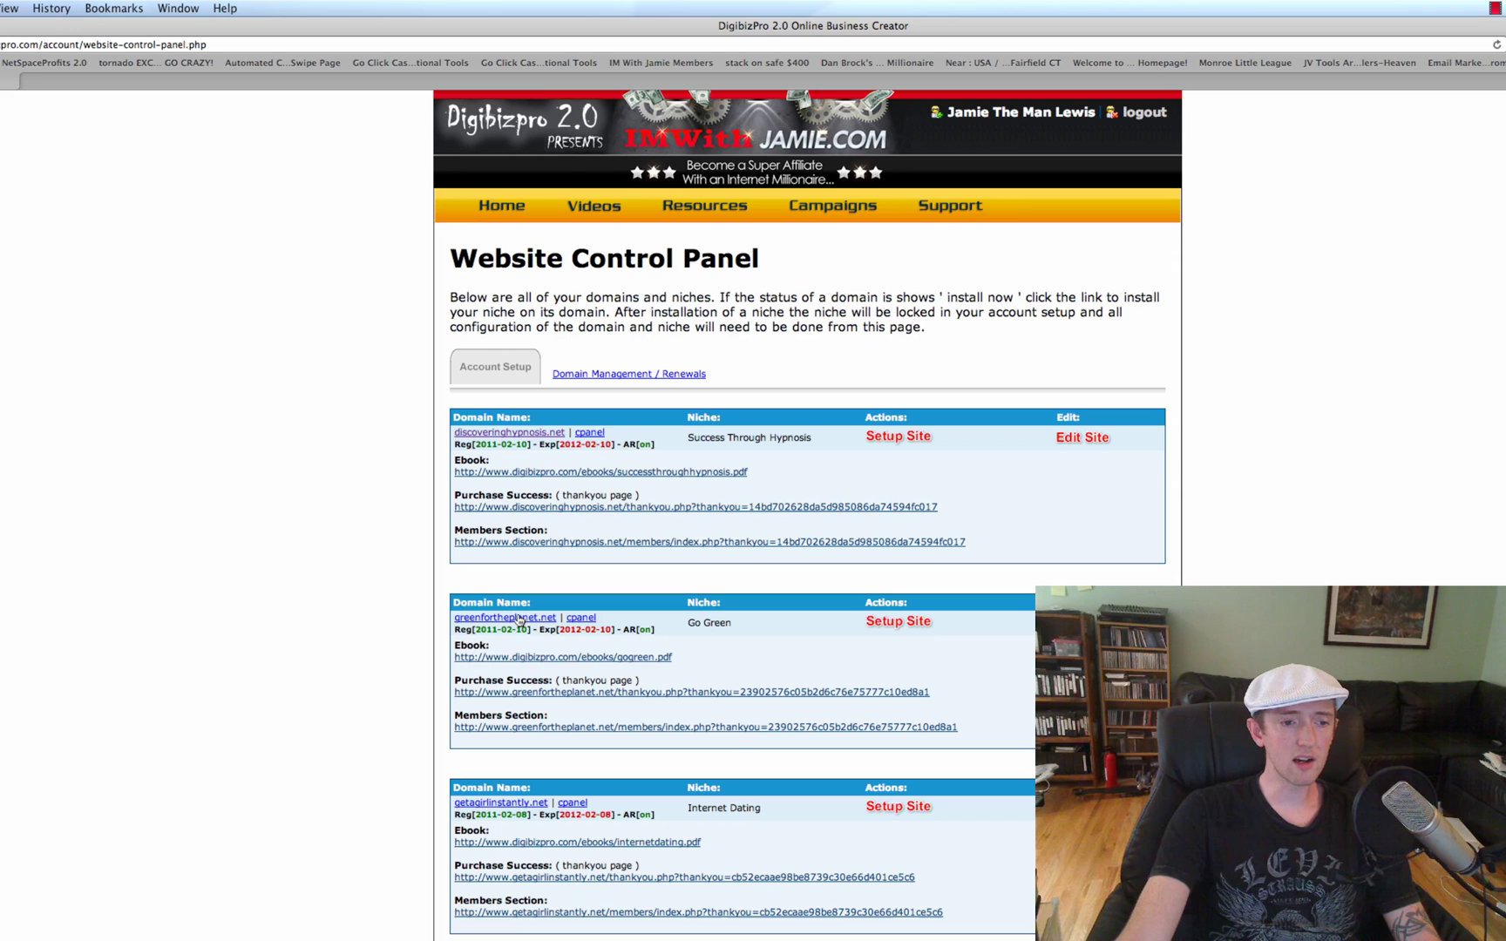
click(480, 619)
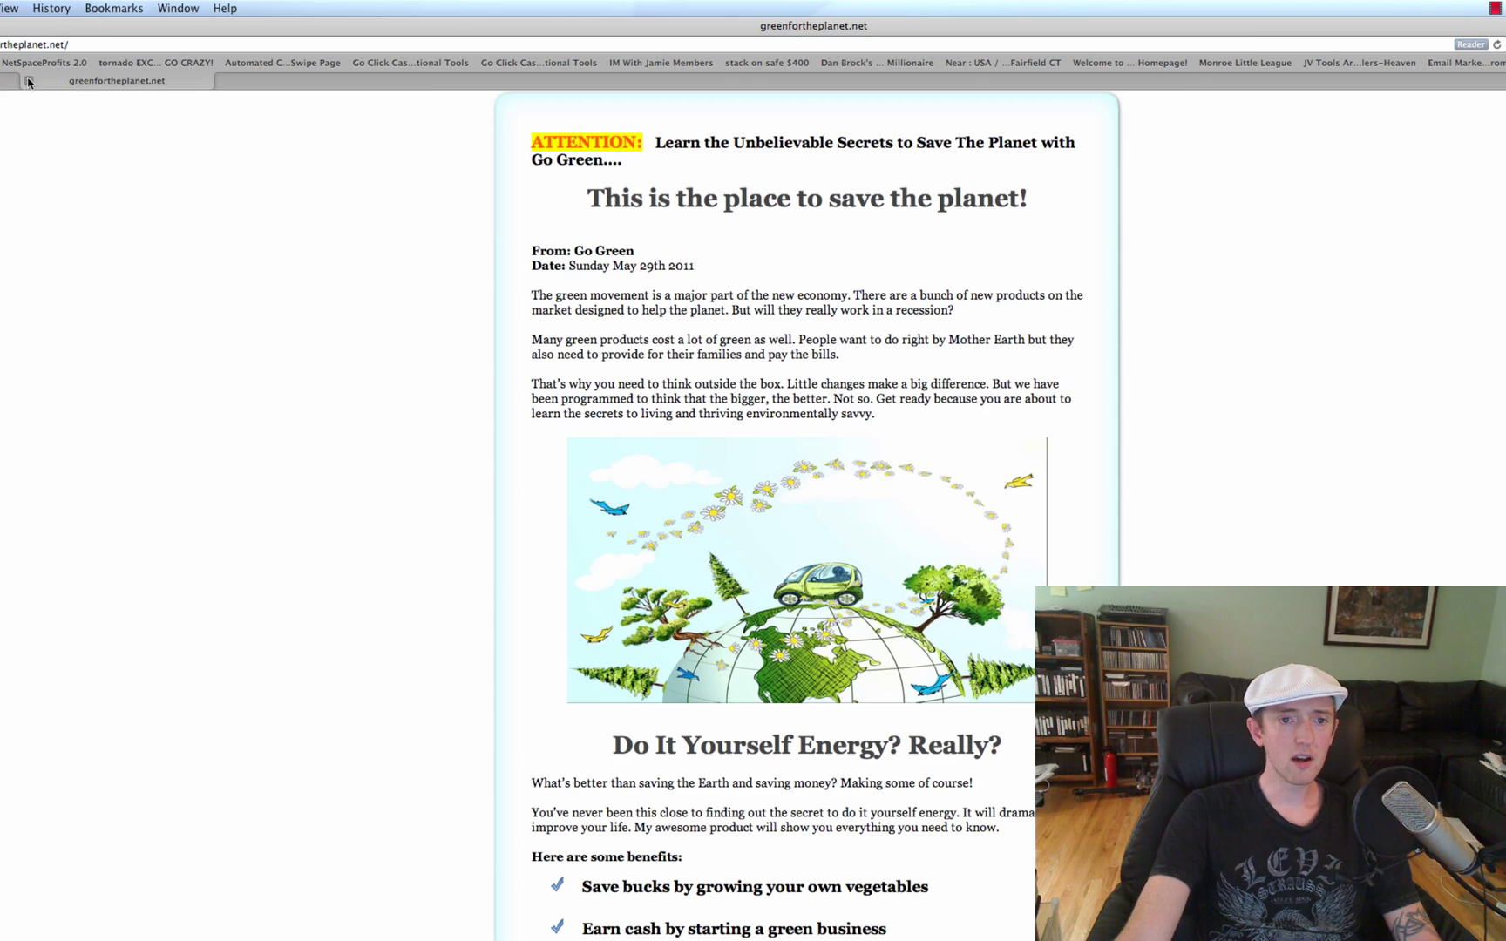
click(29, 81)
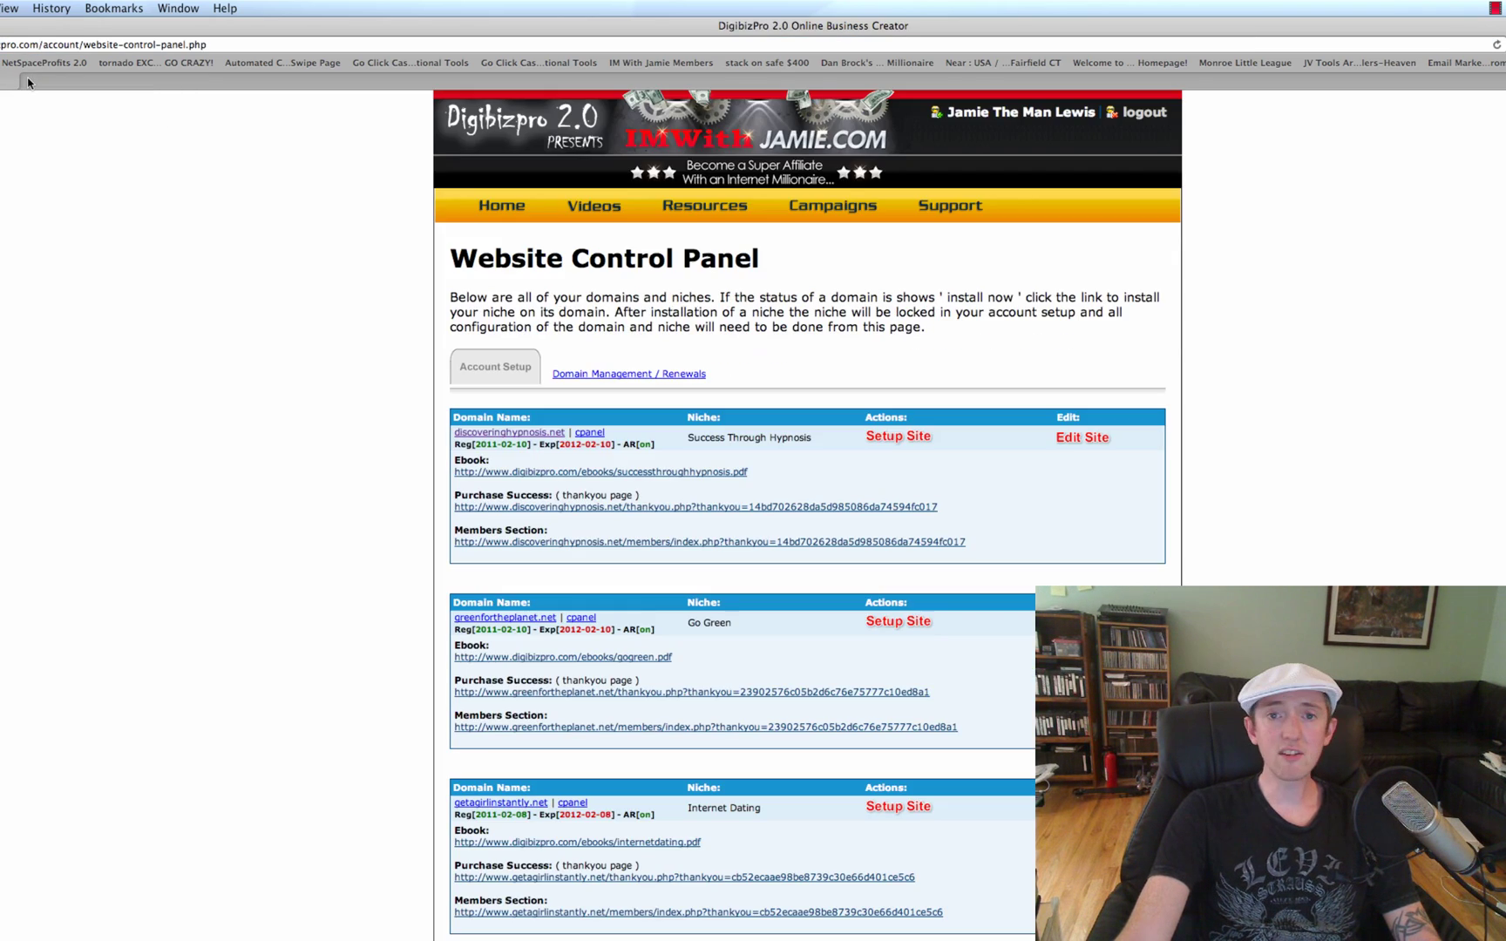
- View the getagirlinstantly.net dating site, then scroll through the domain list
click(513, 803)
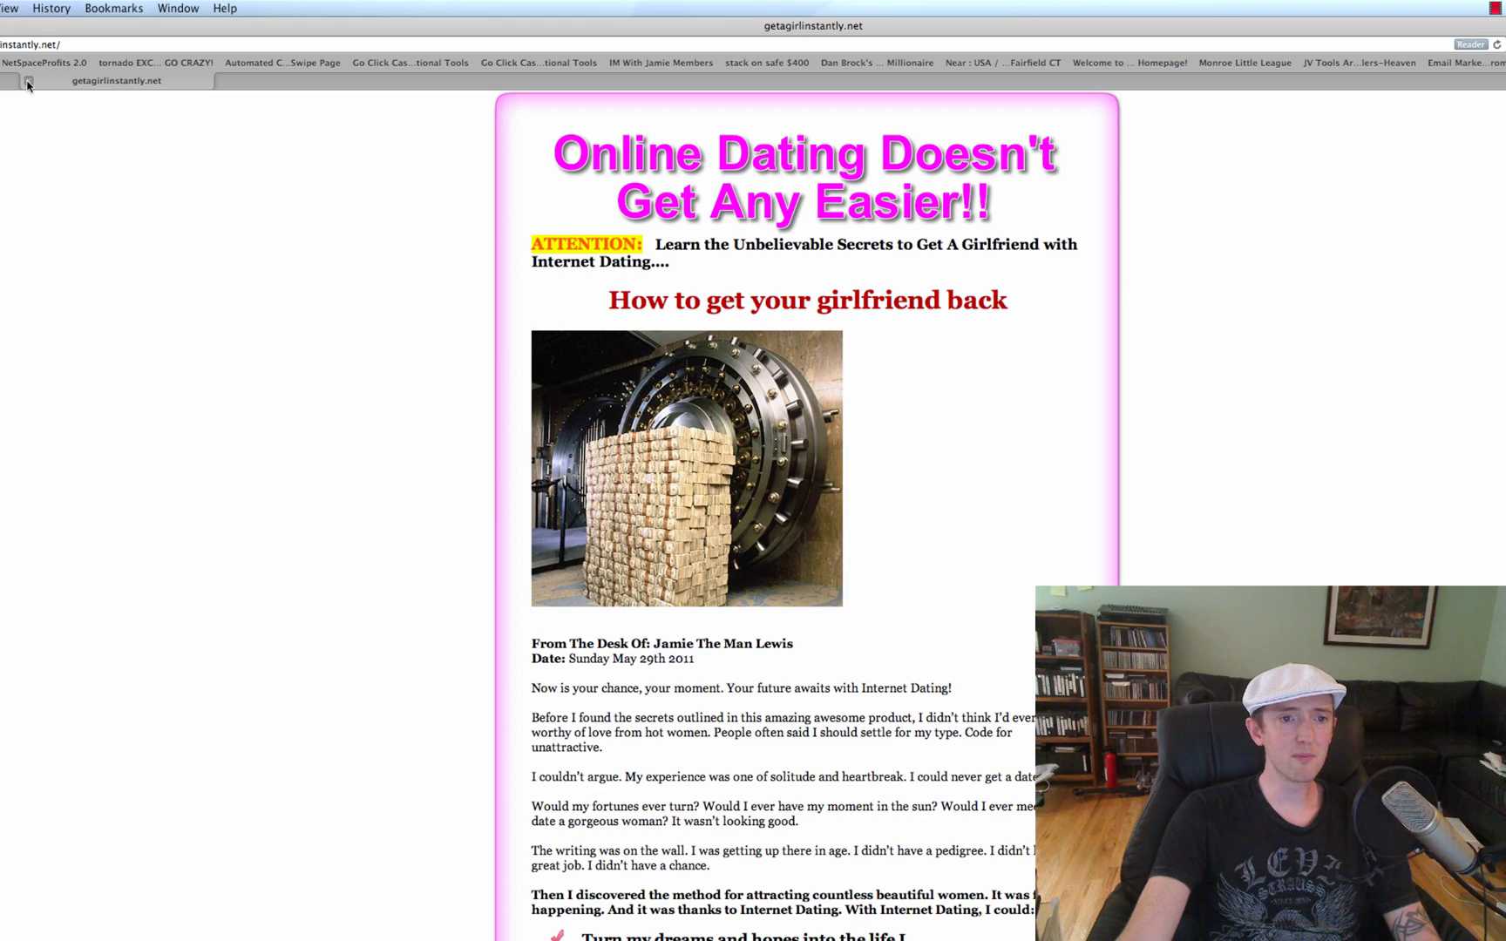
click(28, 81)
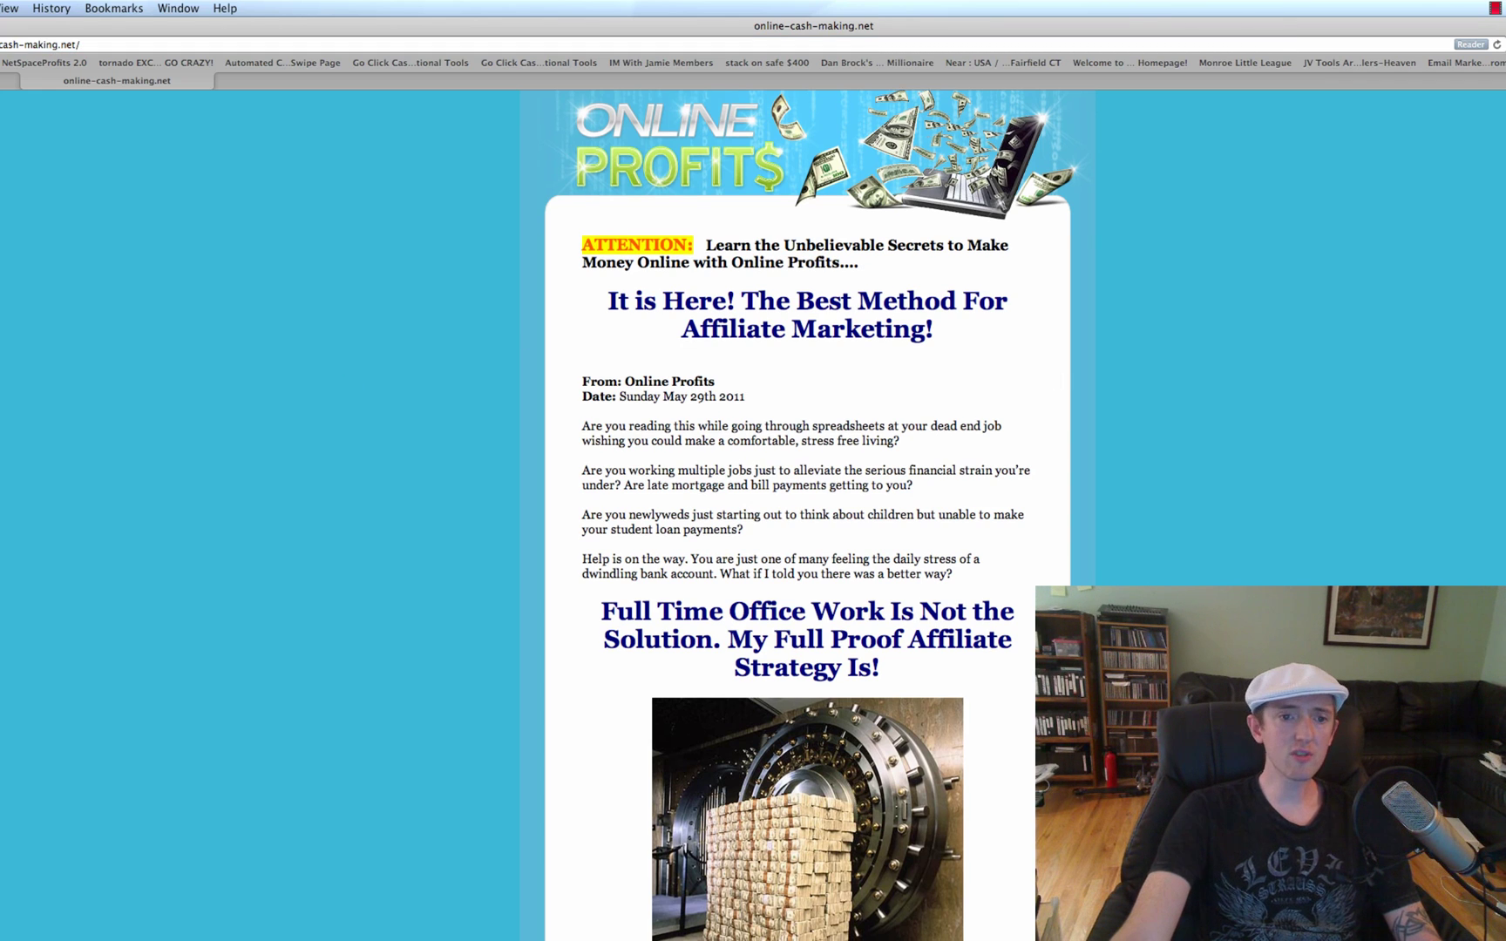
scroll(807, 514, down, 5)
scroll(807, 514, down, 10)
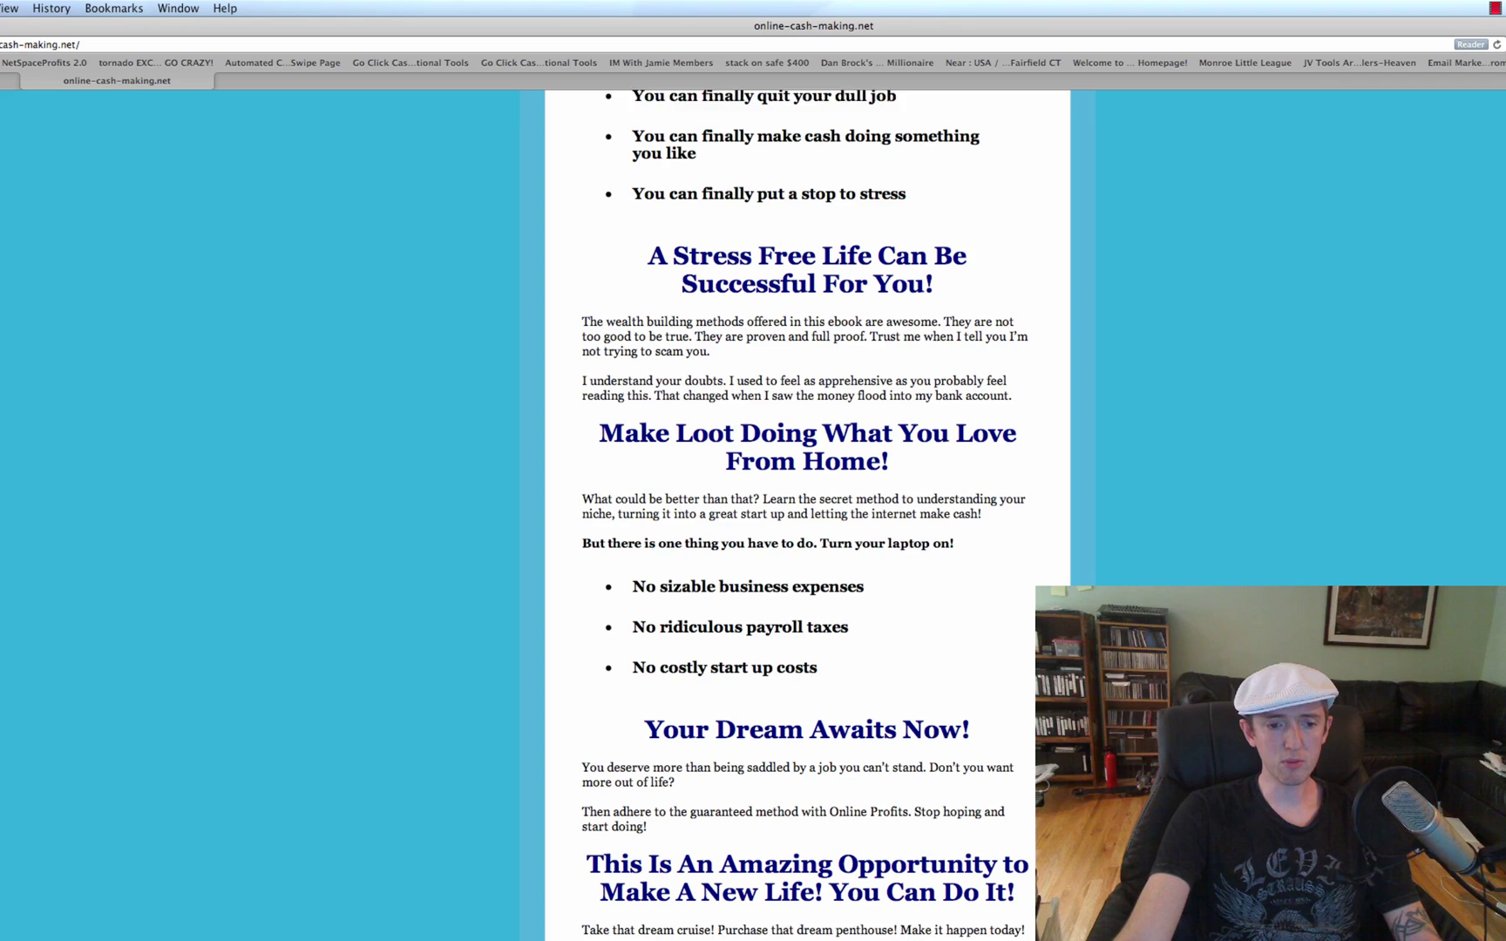
scroll(807, 514, up, 4)
scroll(458, 107, up, 10)
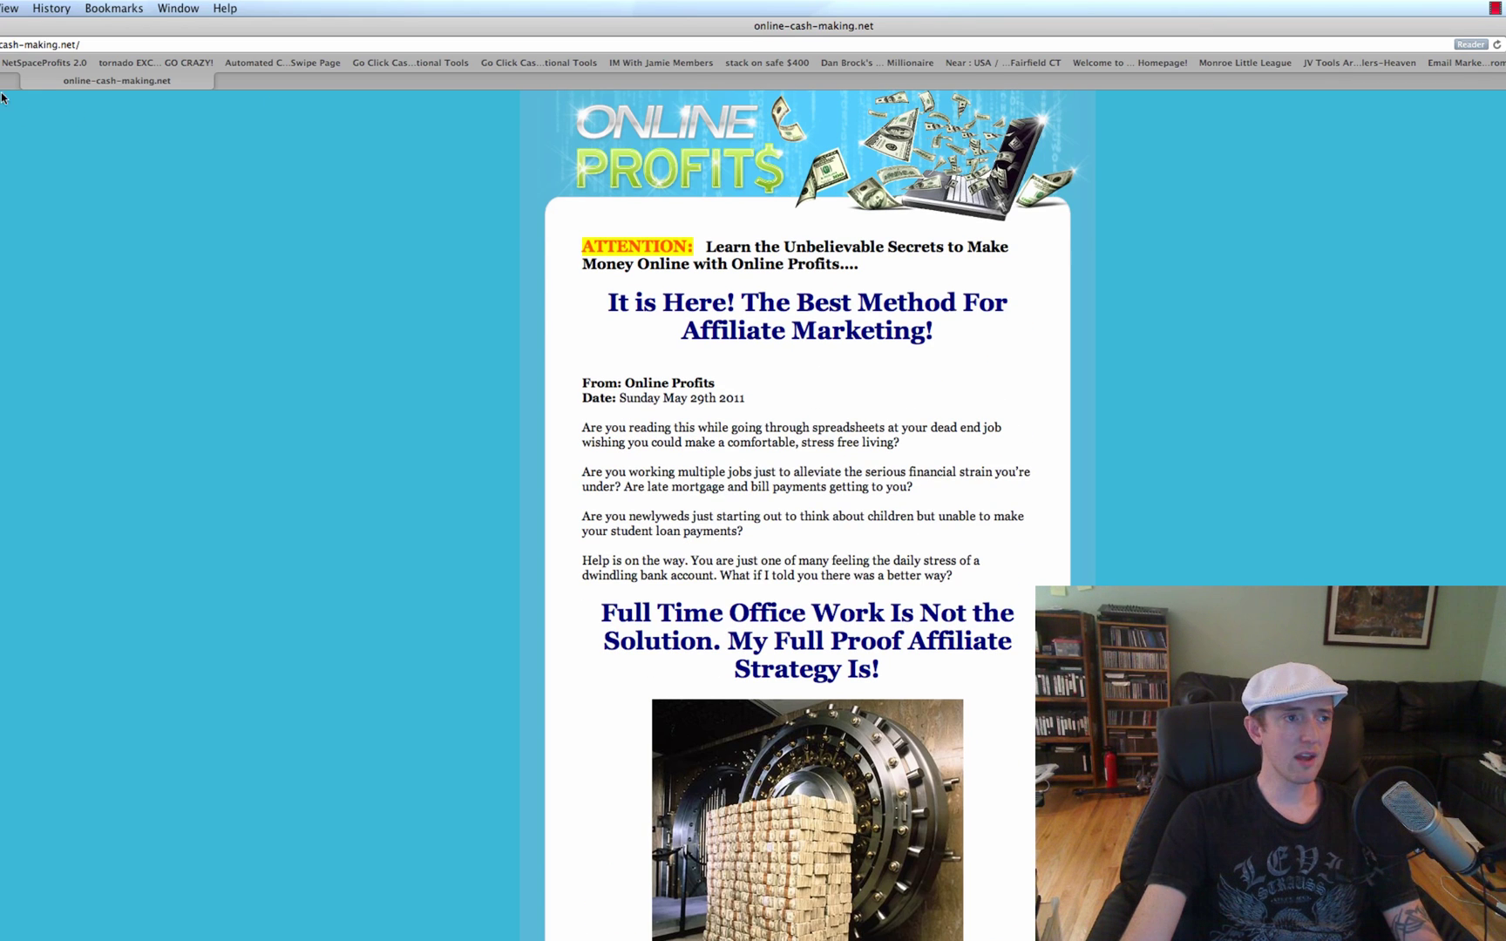
- Close the online-cash-making.net preview, then view and close the singtothemax.net sales page
click(29, 81)
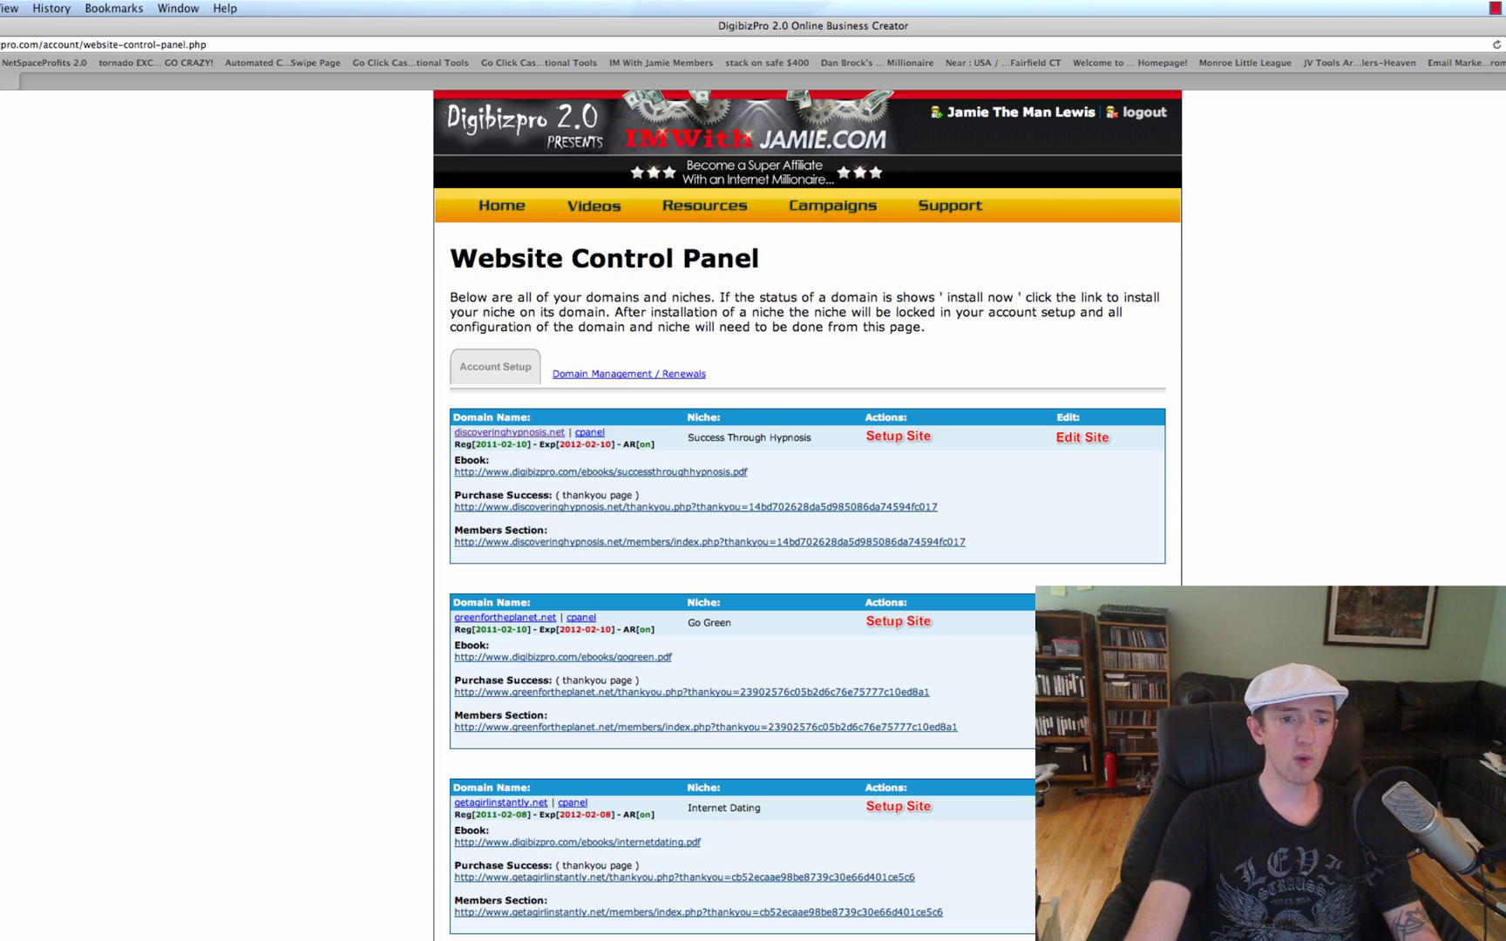
scroll(807, 514, down, 8)
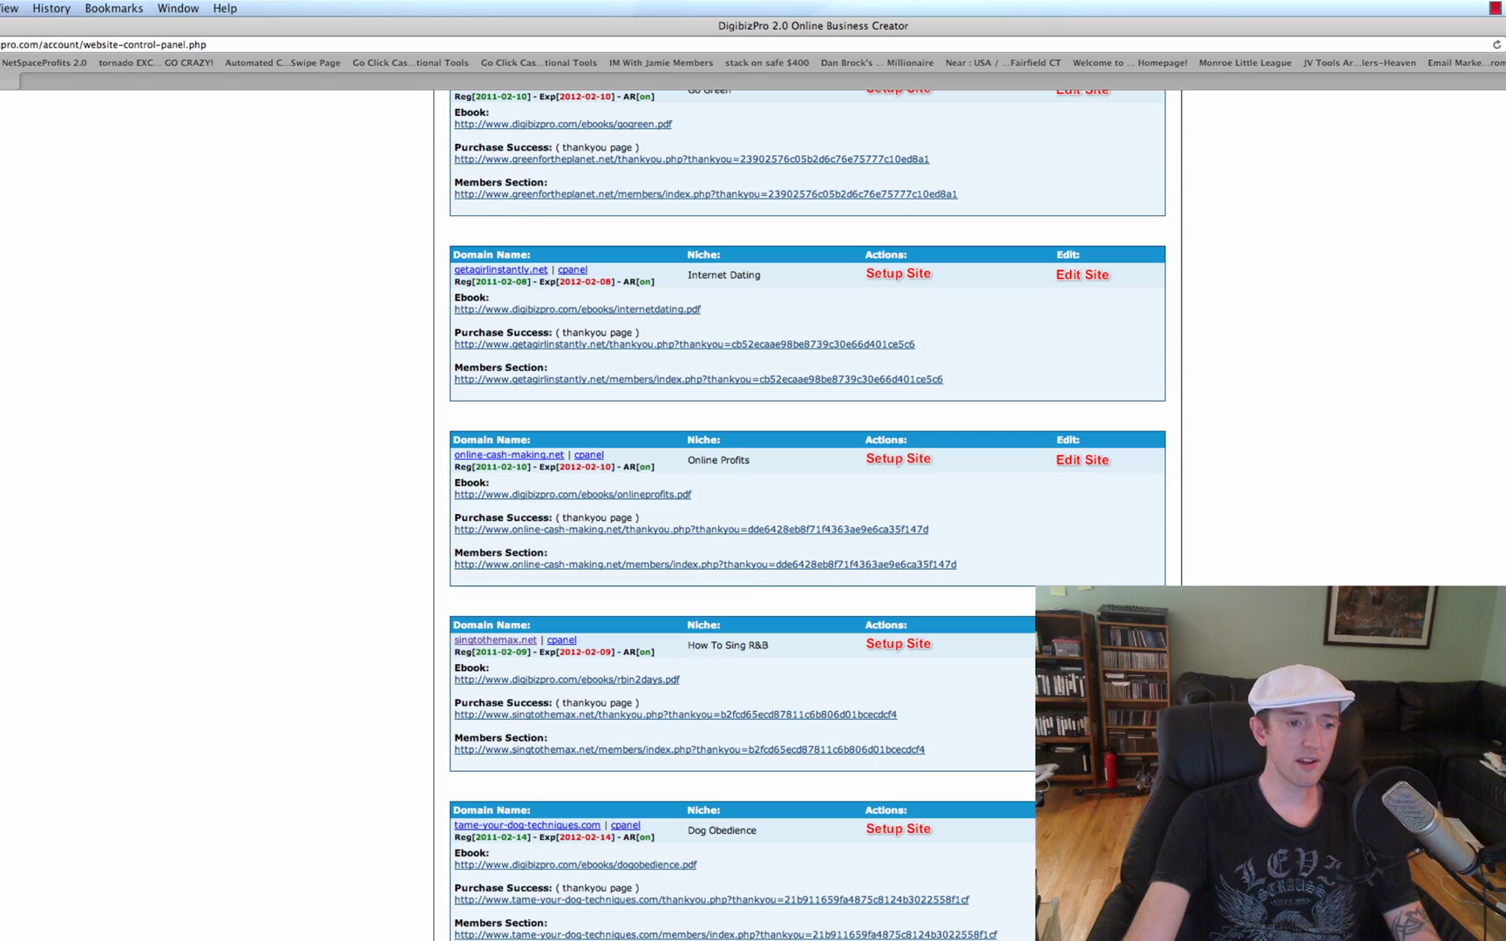
click(488, 641)
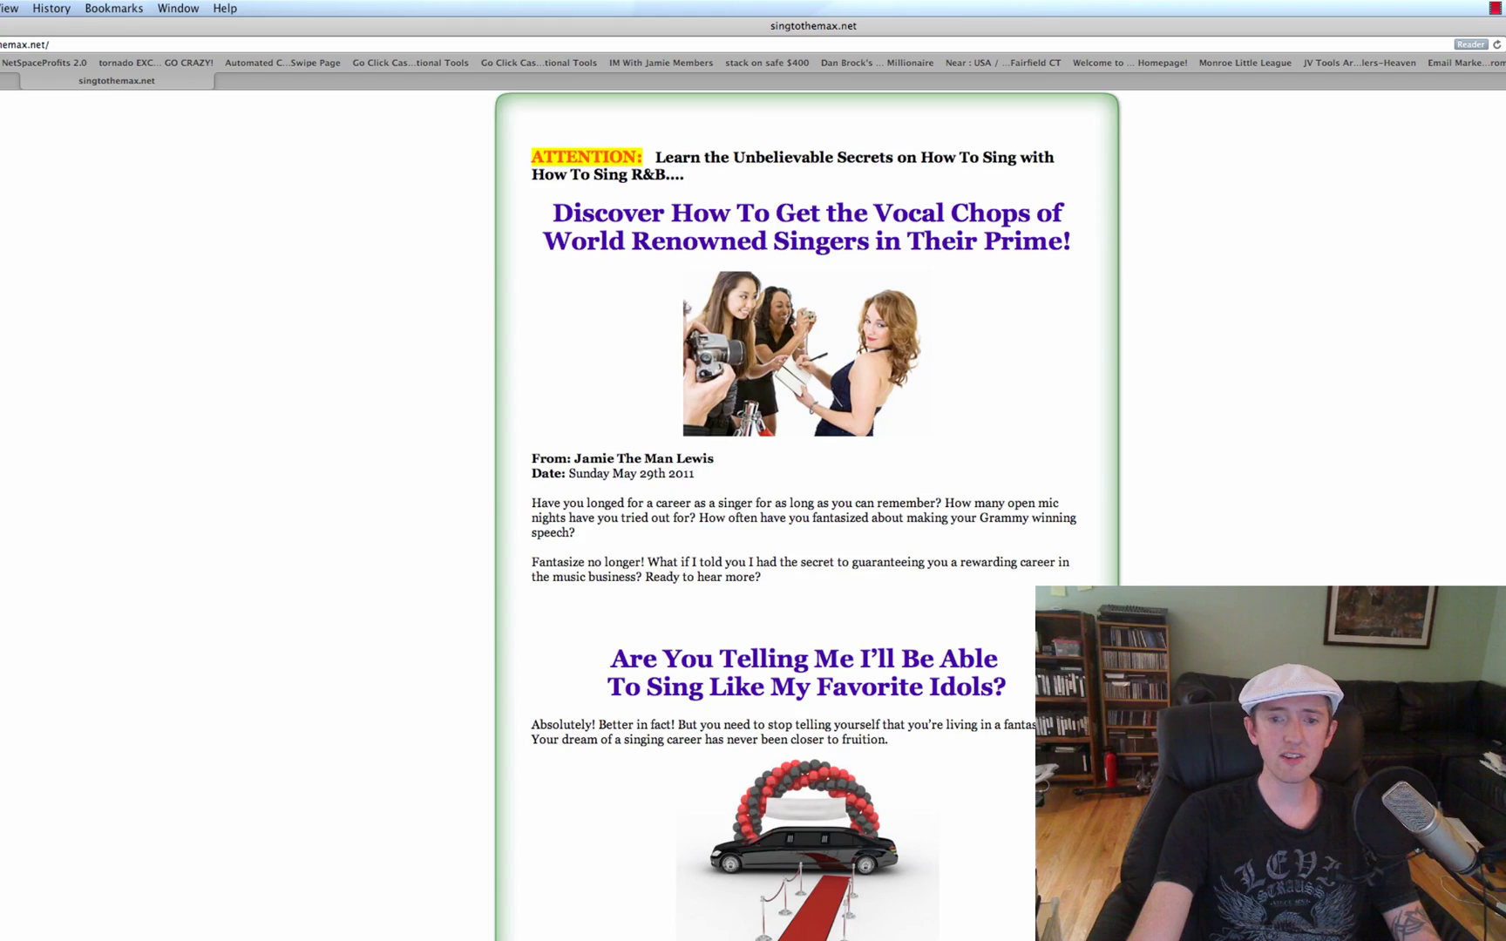
scroll(807, 514, down, 20)
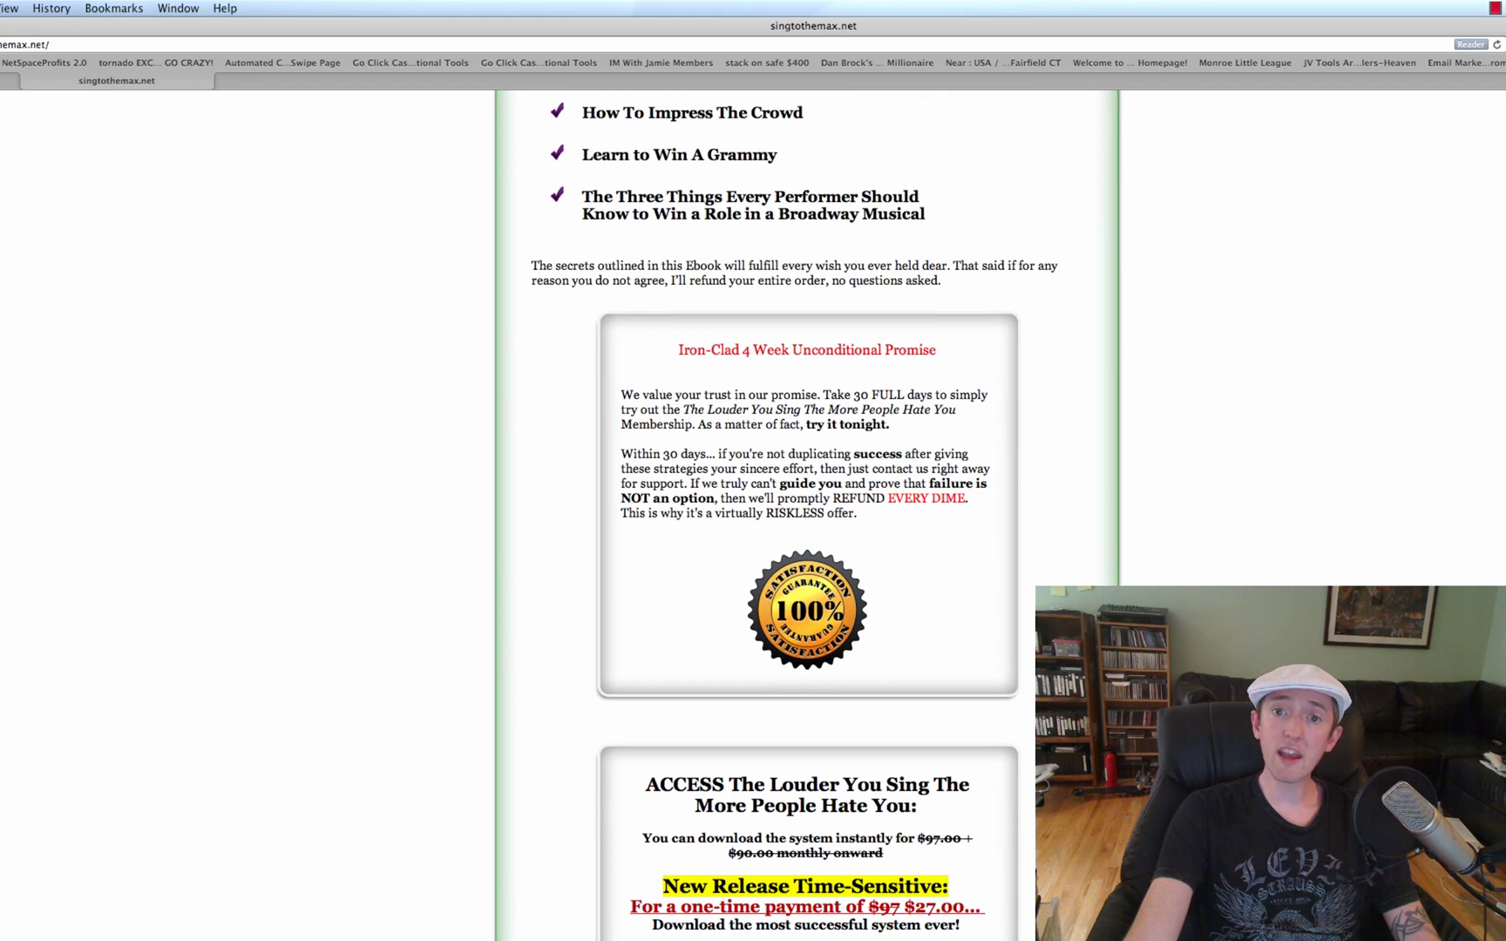
scroll(807, 514, down, 5)
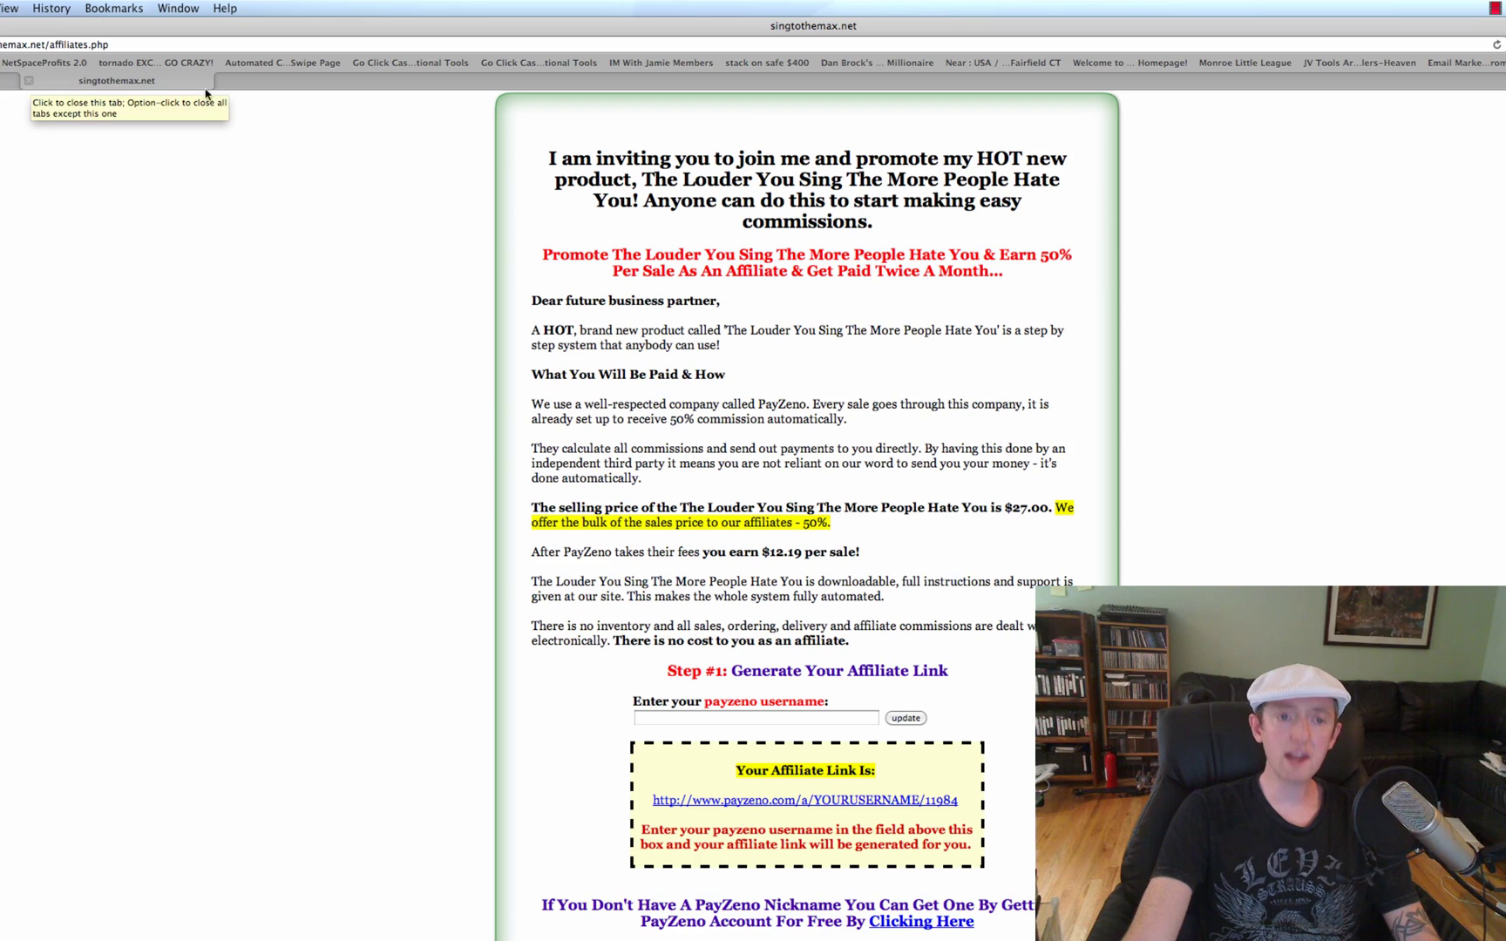
click(28, 83)
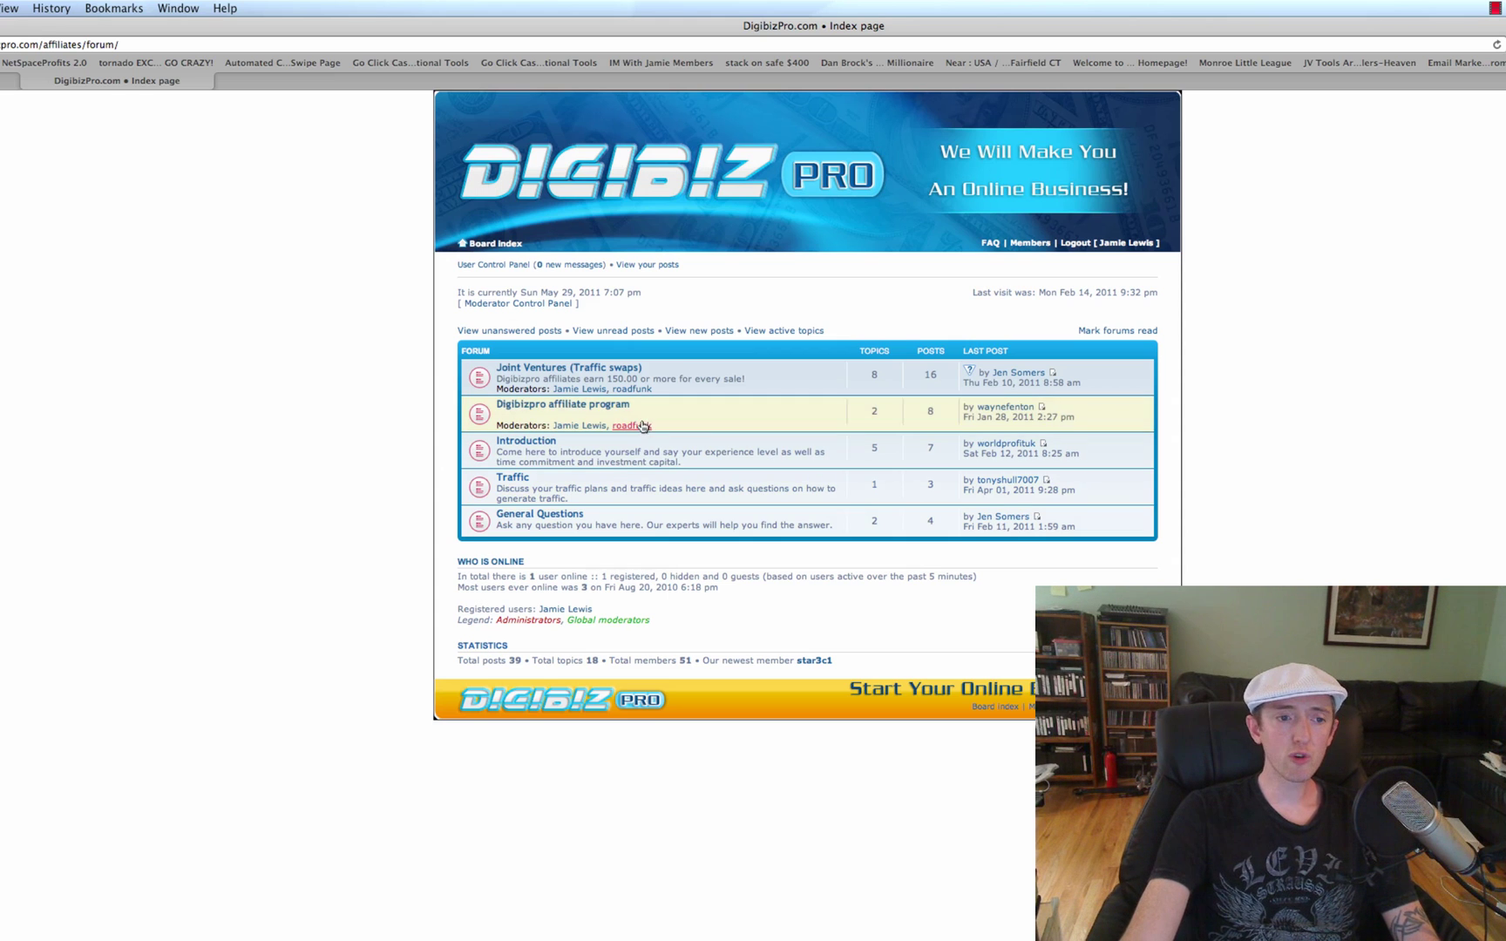
- Open the Hello from Florida topic in the Joint Ventures (Traffic swaps) forum, then select the web address
click(548, 375)
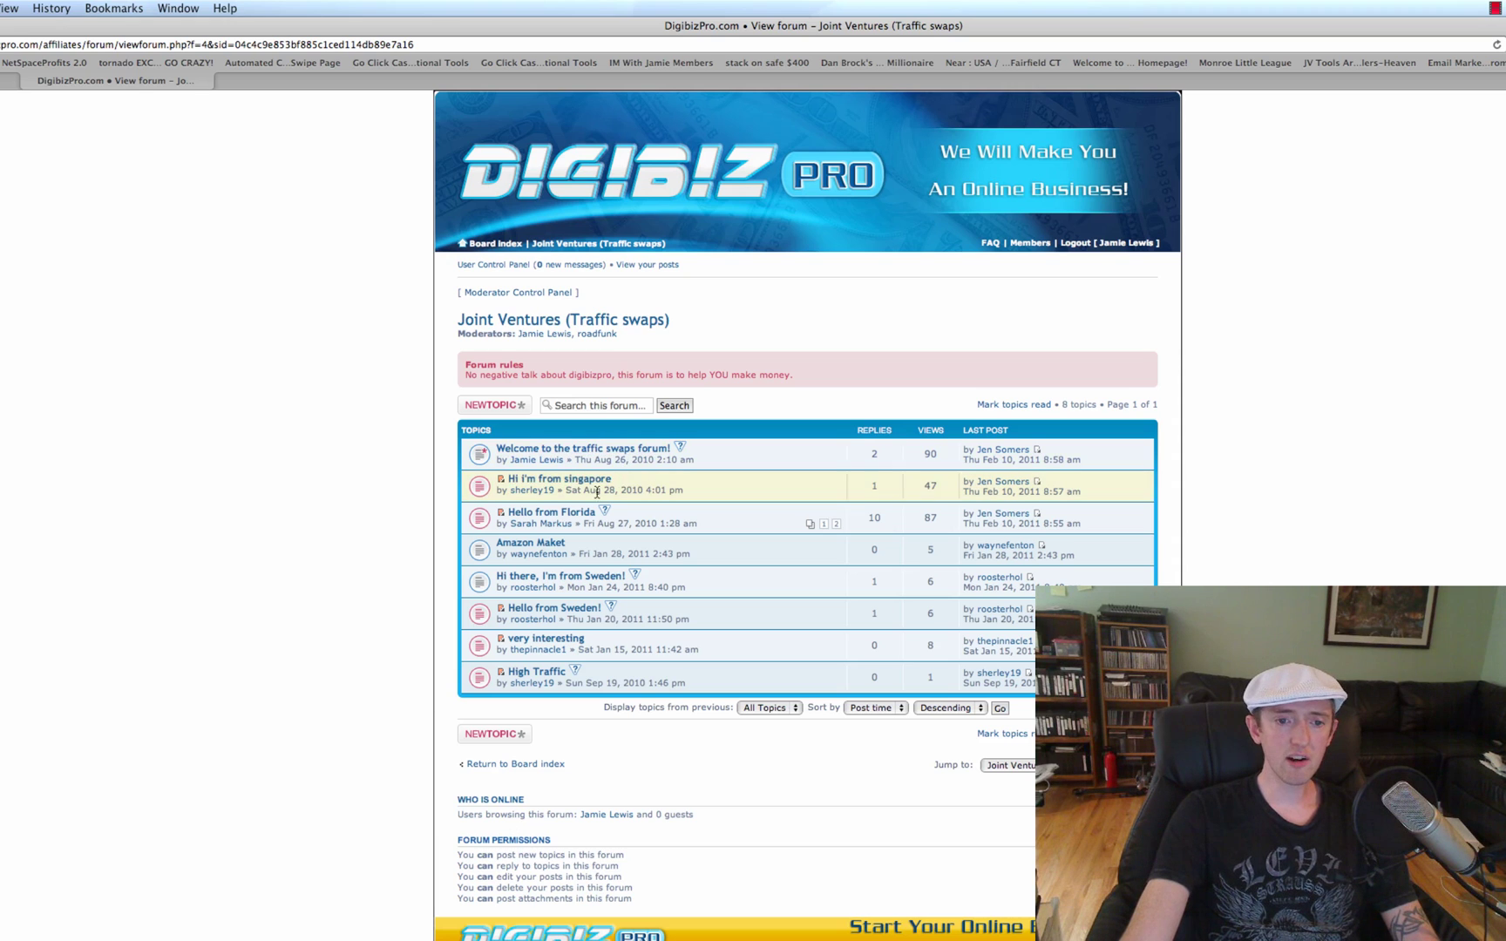
click(570, 514)
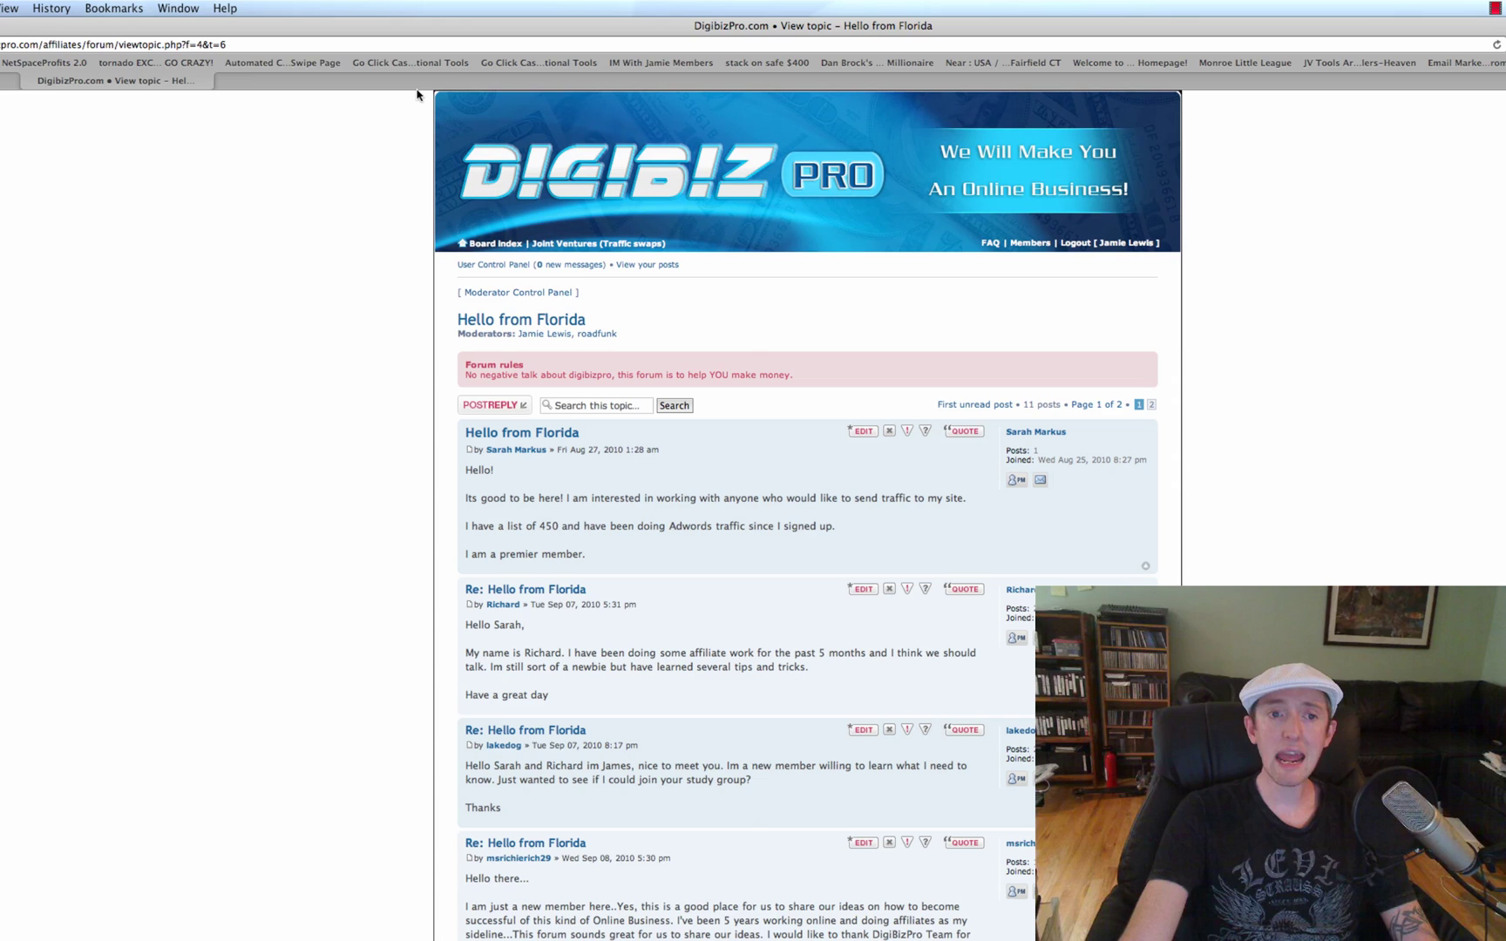
click(239, 45)
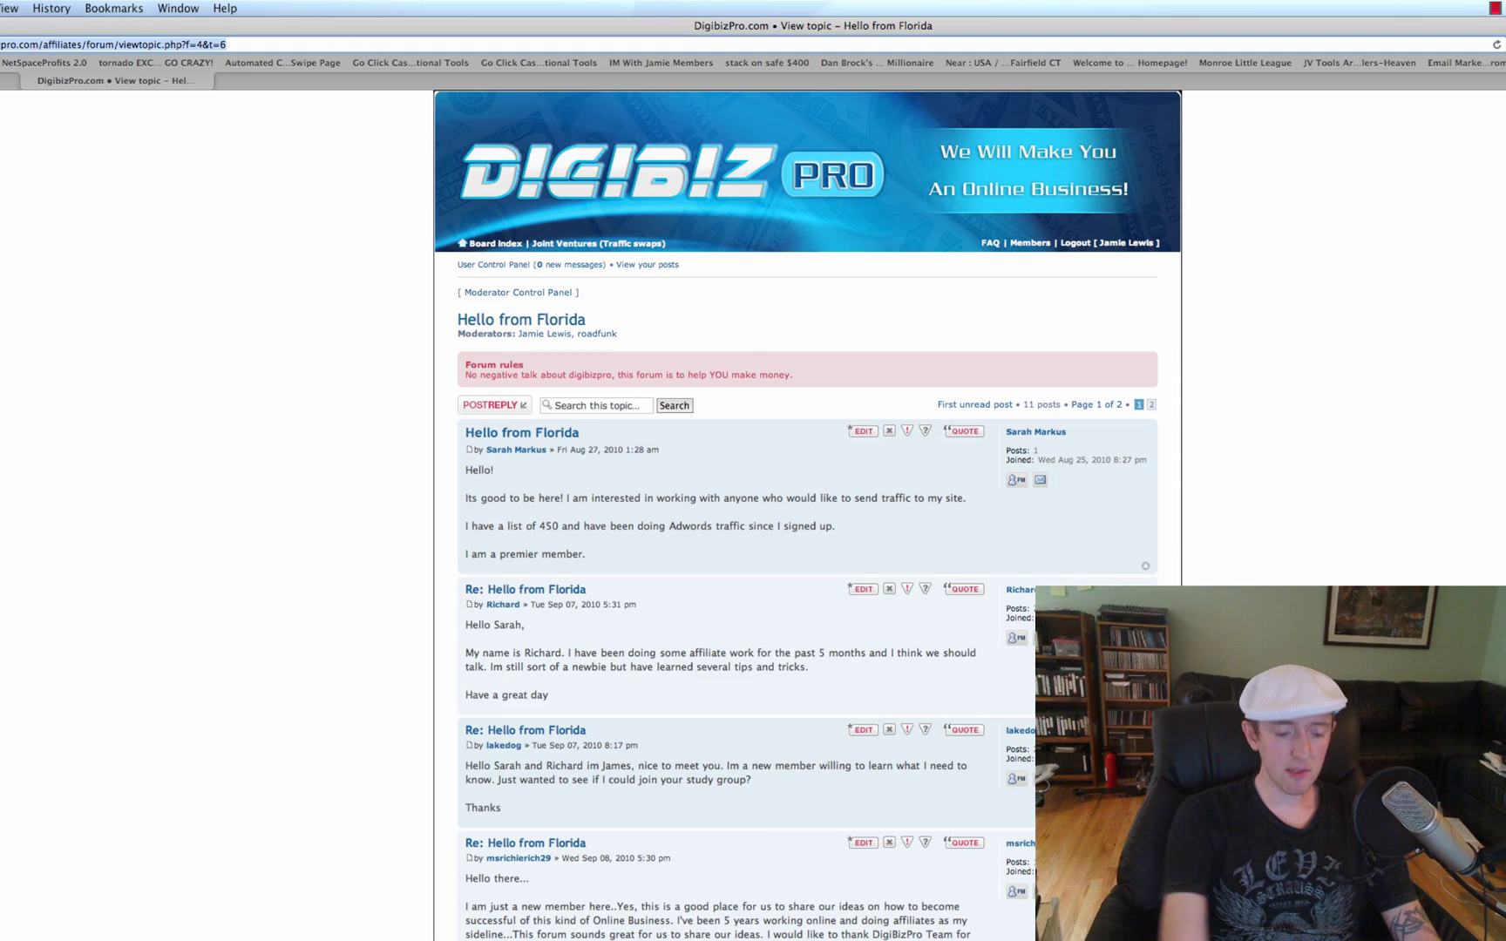
- Load clickbank.com/login.htm and log in by completing the account nickname
text(clickbank.com/login.htm)
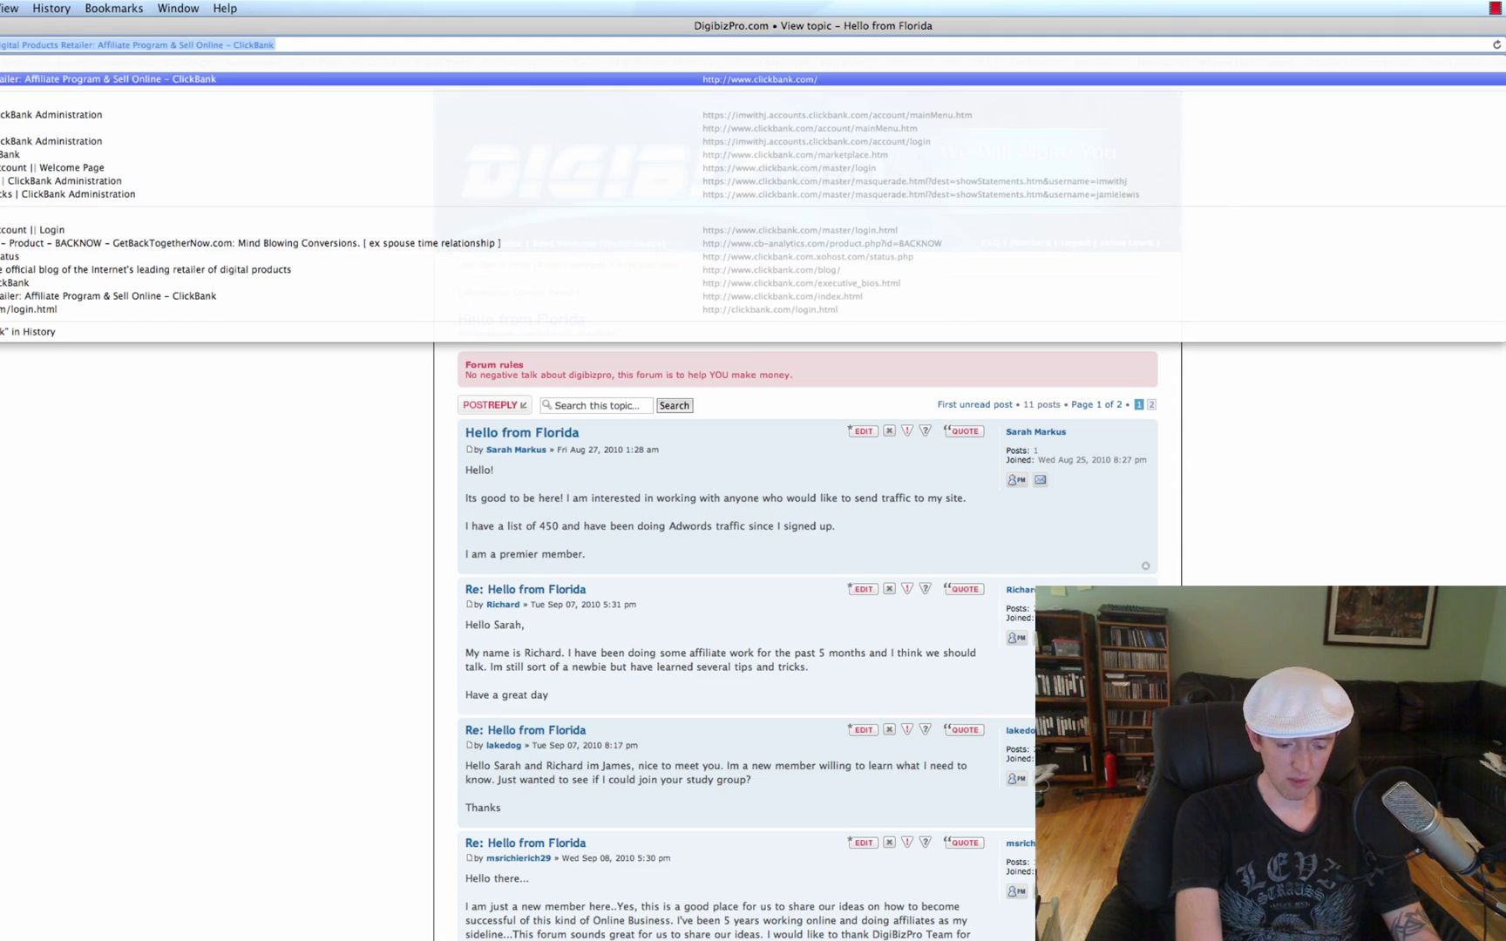
key(Return)
text(wis)
key(Return)
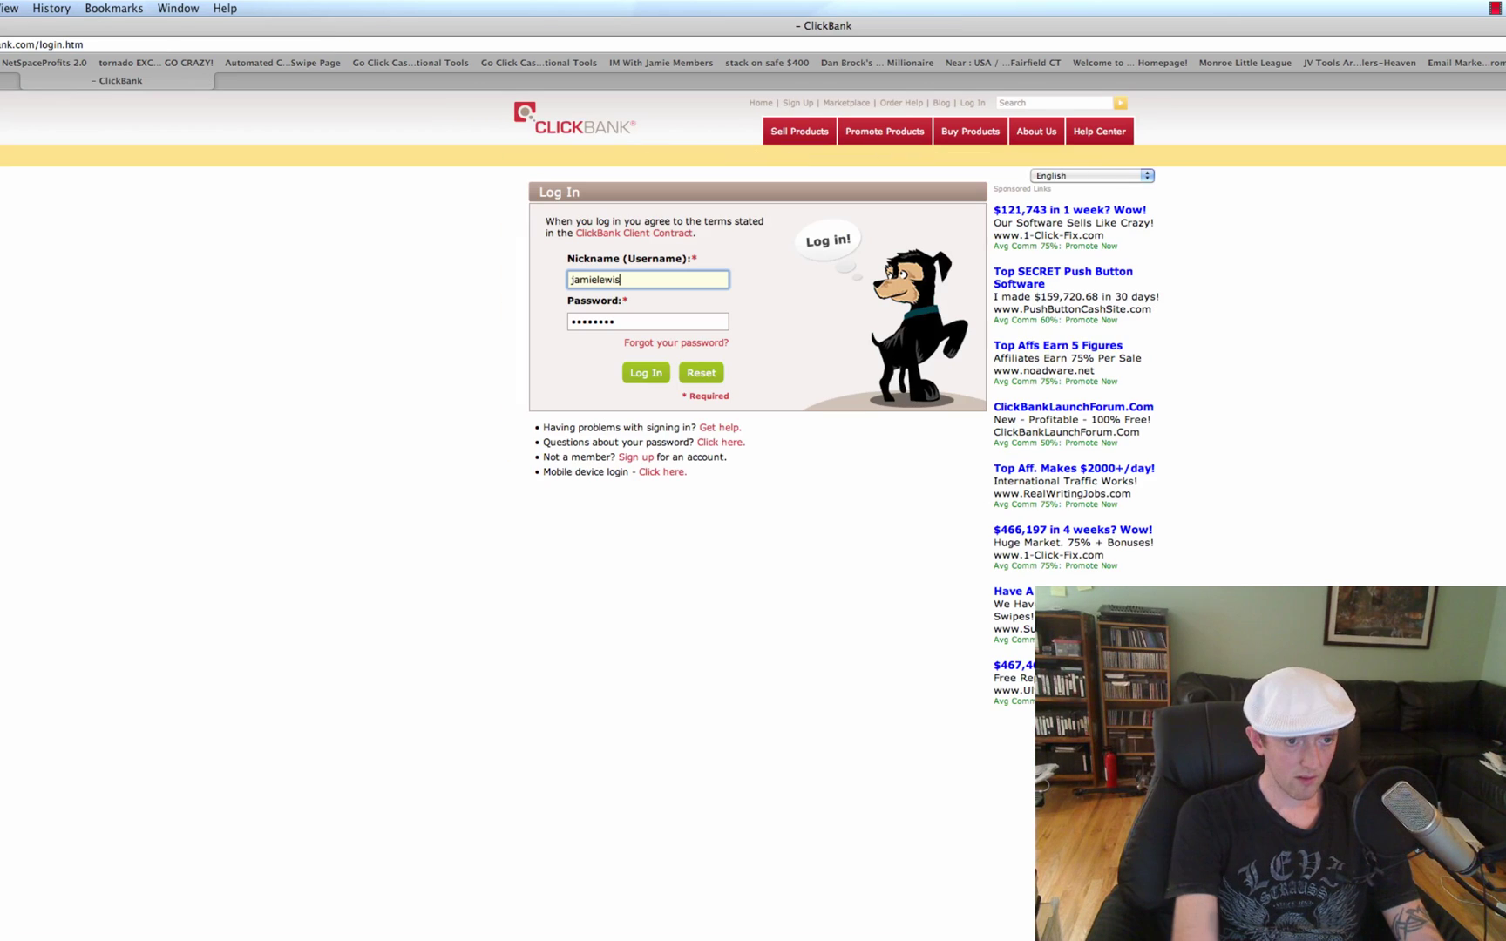